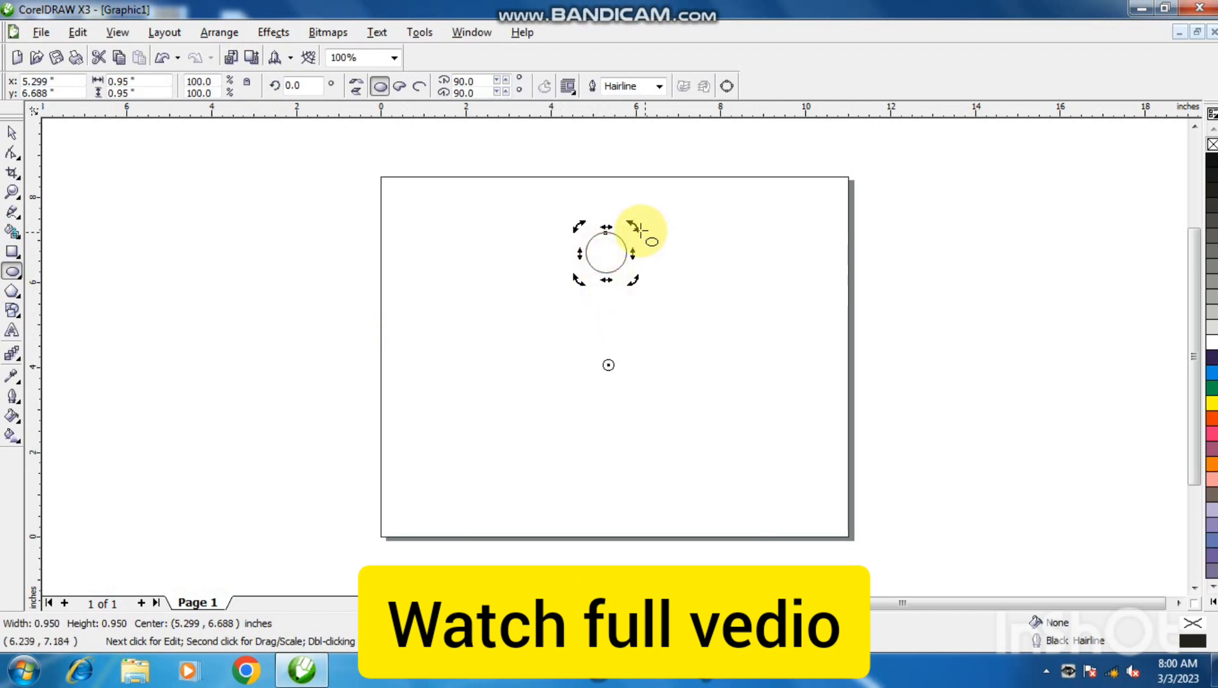
Rotate a copy of the circle about 5° around the offset rotation centre and repeat the duplication until the circles form a closed ring.
{"action": "left_click_drag", "start_coordinate": [630, 223], "coordinate": [645, 233]}
{"action": "key", "text": "ctrl+r"}
{"action": "key", "text": "ctrl+r"}
{"action": "key", "text": "ctrl+r"}
{"action": "key", "text": "ctrl+r"}
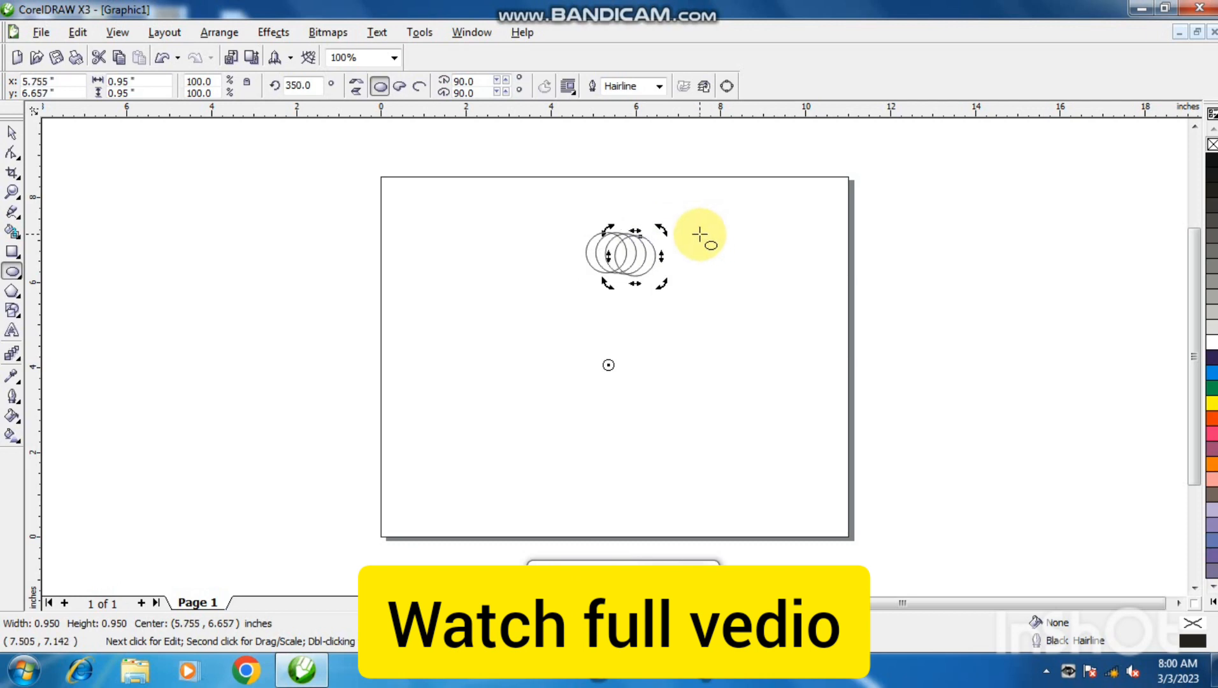
{"action": "key", "text": "ctrl+r"}
{"action": "key", "text": "ctrl+r"}
{"action": "key", "text": "ctrl+r"}
{"action": "key", "text": "ctrl+r"}
{"action": "key", "text": "ctrl+r"}
{"action": "key", "text": "ctrl+r"}
{"action": "key", "text": "ctrl+r"}
{"action": "key", "text": "ctrl+r"}
{"action": "key", "text": "ctrl+r"}
{"action": "key", "text": "ctrl+r"}
{"action": "key", "text": "ctrl+r"}
{"action": "key", "text": "ctrl+r"}
{"action": "key", "text": "ctrl+r"}
{"action": "key", "text": "ctrl+r"}
{"action": "key", "text": "ctrl+r"}
{"action": "key", "text": "ctrl+r"}
{"action": "key", "text": "ctrl+r"}
{"action": "key", "text": "ctrl+r"}
{"action": "key", "text": "ctrl+r"}
{"action": "key", "text": "ctrl+r"}
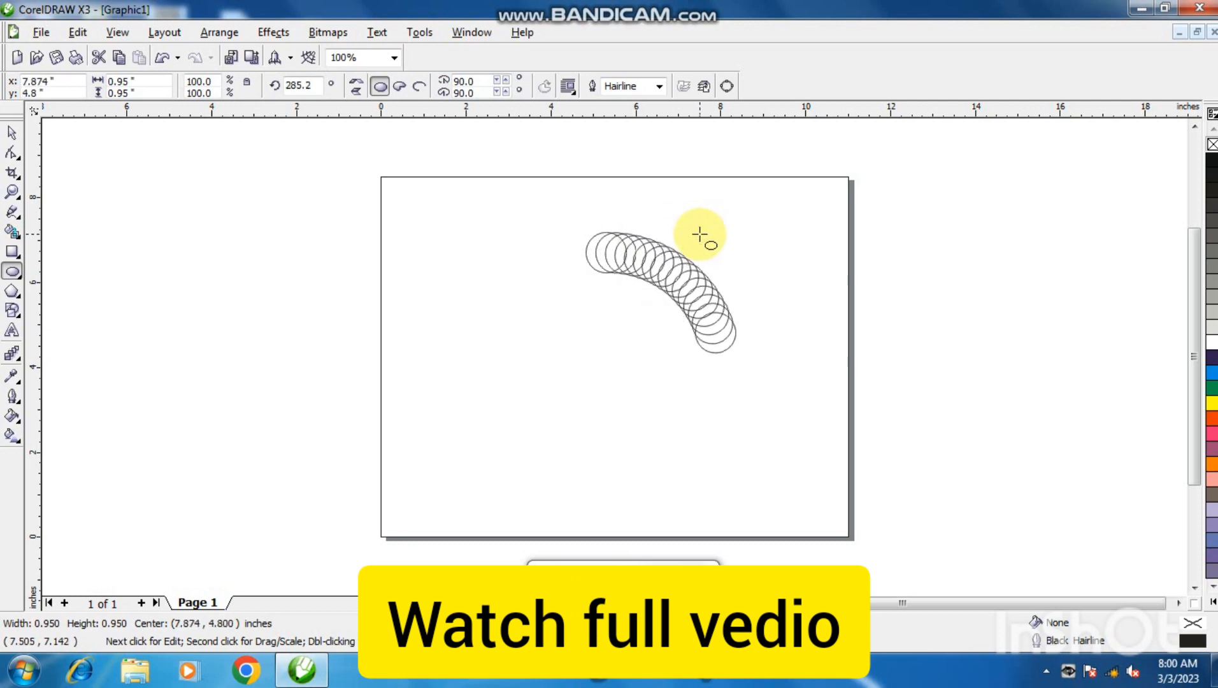
{"action": "key", "text": "ctrl+r"}
{"action": "key", "text": "ctrl+r"}
{"action": "key", "text": "ctrl+r"}
{"action": "key", "text": "ctrl+r"}
{"action": "key", "text": "ctrl+r"}
{"action": "key", "text": "ctrl+r"}
{"action": "key", "text": "ctrl+r"}
{"action": "key", "text": "ctrl+r"}
{"action": "key", "text": "ctrl+r"}
{"action": "key", "text": "ctrl+r"}
{"action": "key", "text": "ctrl+r"}
{"action": "key", "text": "ctrl+r"}
{"action": "key", "text": "ctrl+r"}
{"action": "key", "text": "ctrl+r"}
{"action": "key", "text": "ctrl+r"}
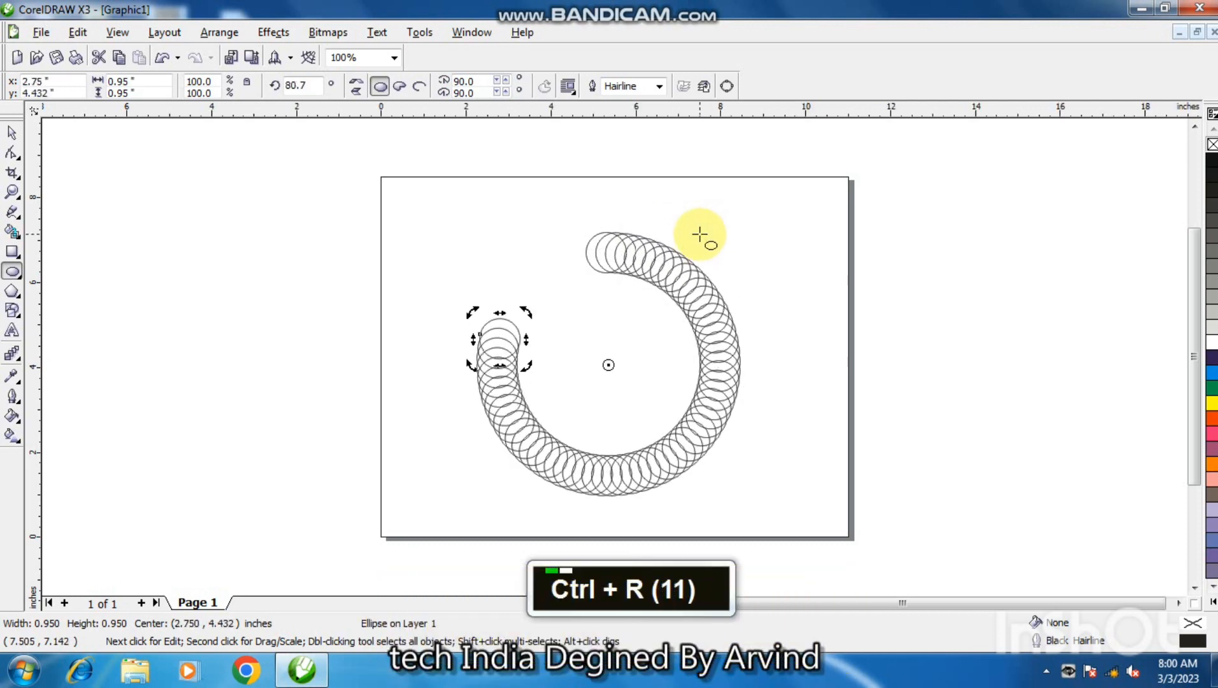
{"action": "key", "text": "ctrl+r"}
{"action": "key", "text": "ctrl+r"}
{"action": "key", "text": "ctrl+r"}
{"action": "key", "text": "ctrl+r"}
{"action": "key", "text": "ctrl+r"}
{"action": "key", "text": "ctrl+r"}
{"action": "key", "text": "ctrl+r"}
{"action": "key", "text": "ctrl+r"}
{"action": "key", "text": "ctrl+r"}
{"action": "key", "text": "ctrl+r"}
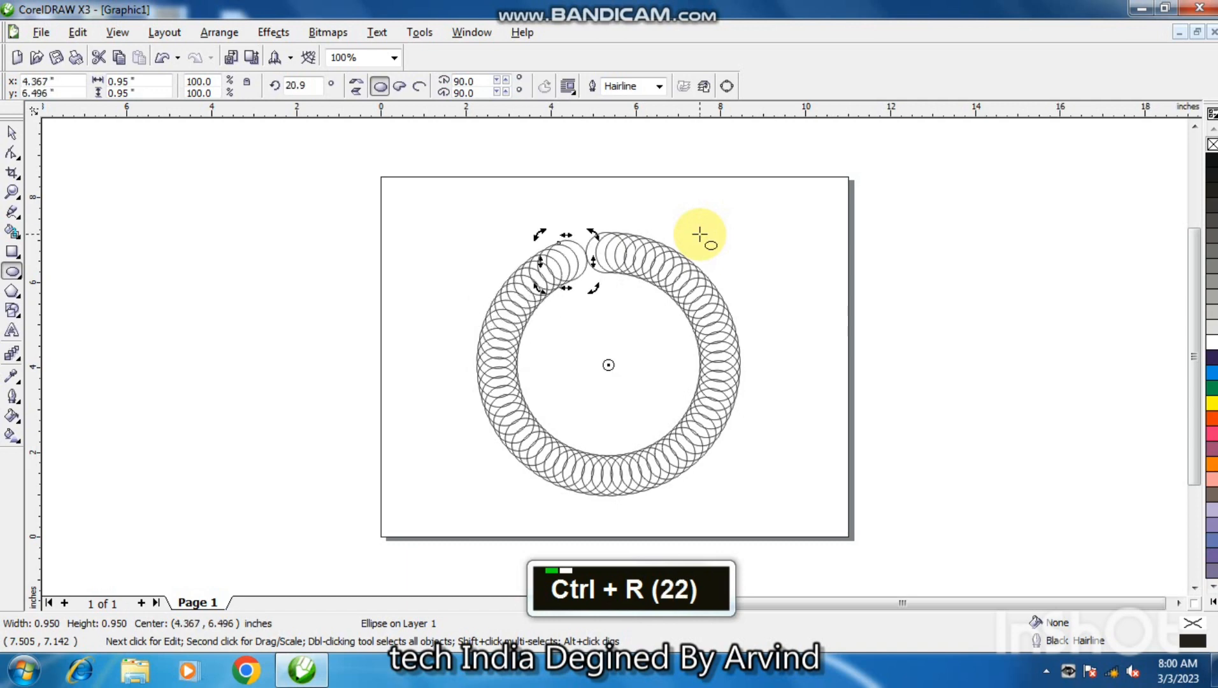
{"action": "key", "text": "ctrl+r"}
{"action": "key", "text": "ctrl+r"}
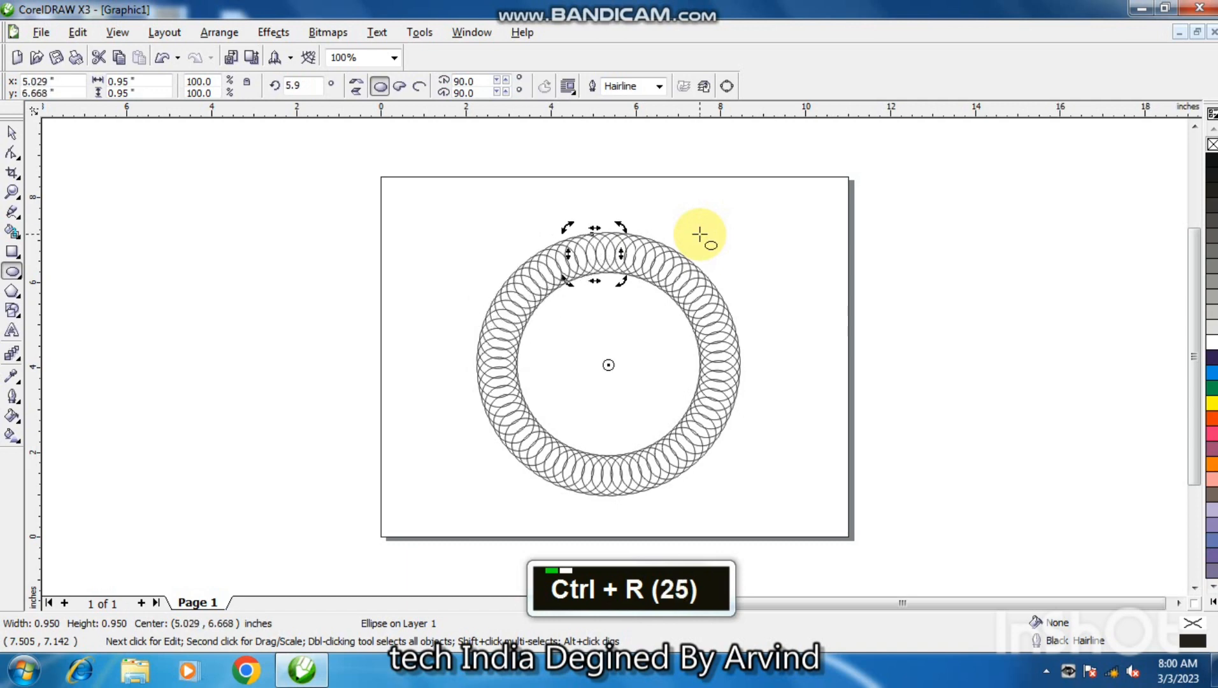
Select all circles of the ring and scale them proportionally about their centre to about 5.53 in wide.
{"action": "left_click", "coordinate": [12, 133]}
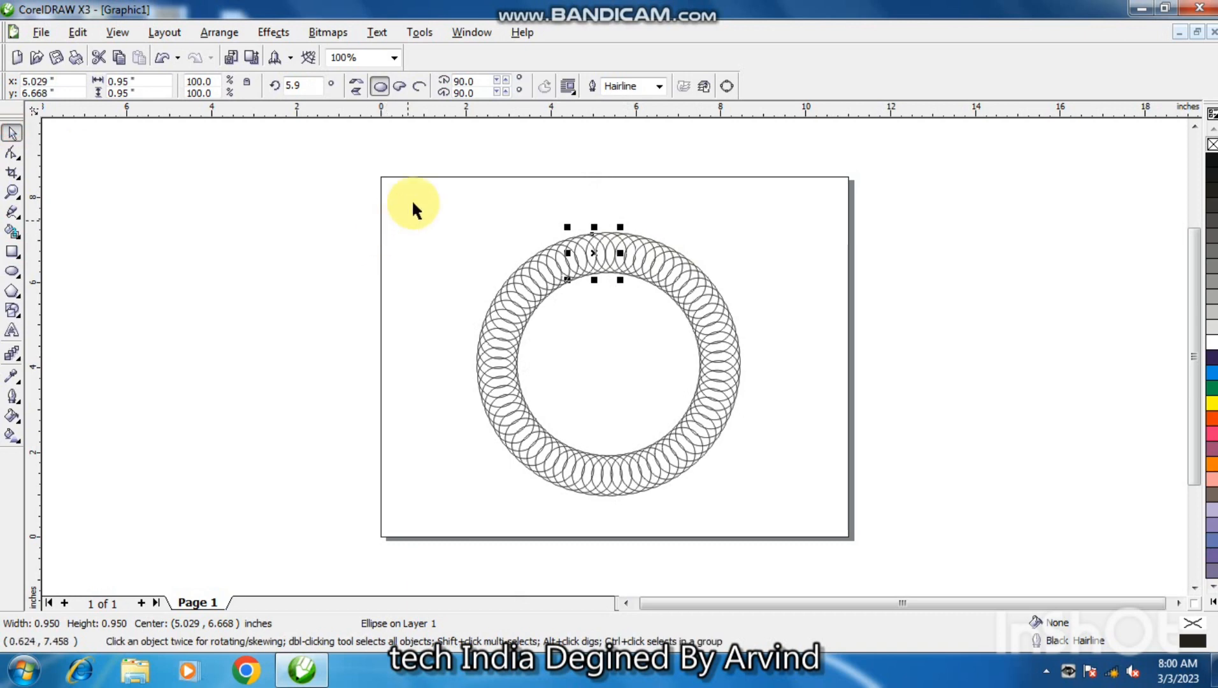
{"action": "left_click_drag", "start_coordinate": [413, 207], "coordinate": [807, 540]}
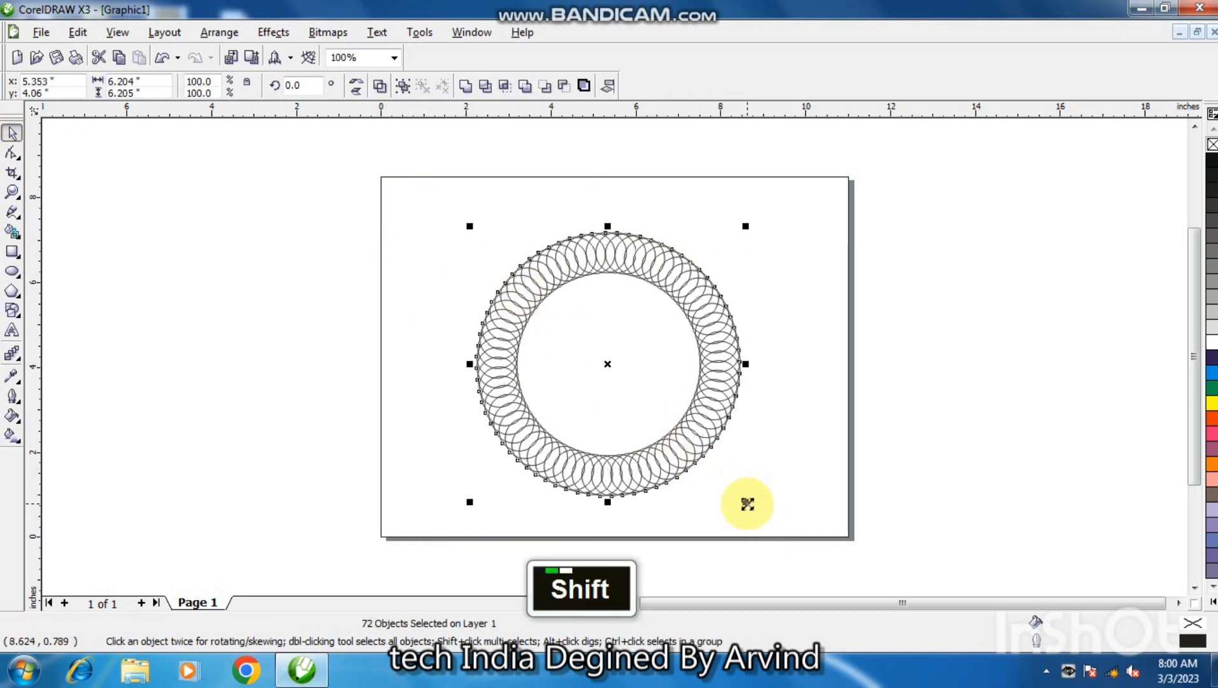
{"action": "left_click_drag", "start_coordinate": [747, 504], "coordinate": [719, 469]}
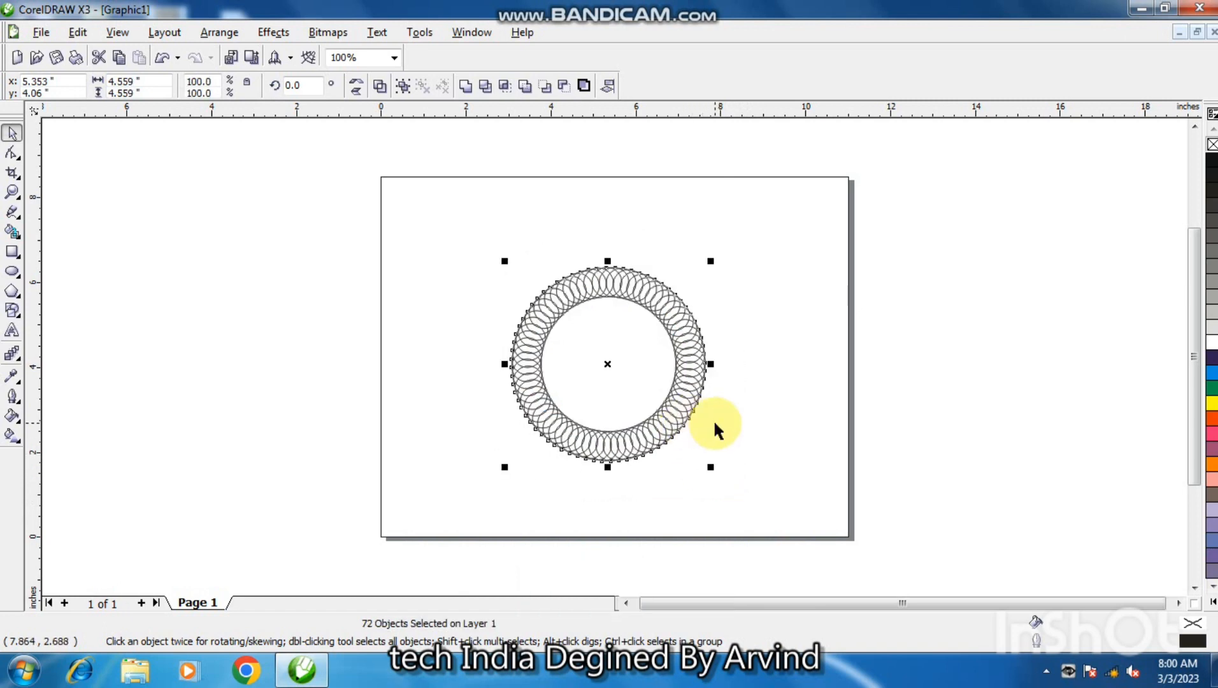
{"action": "key", "text": "shift"}
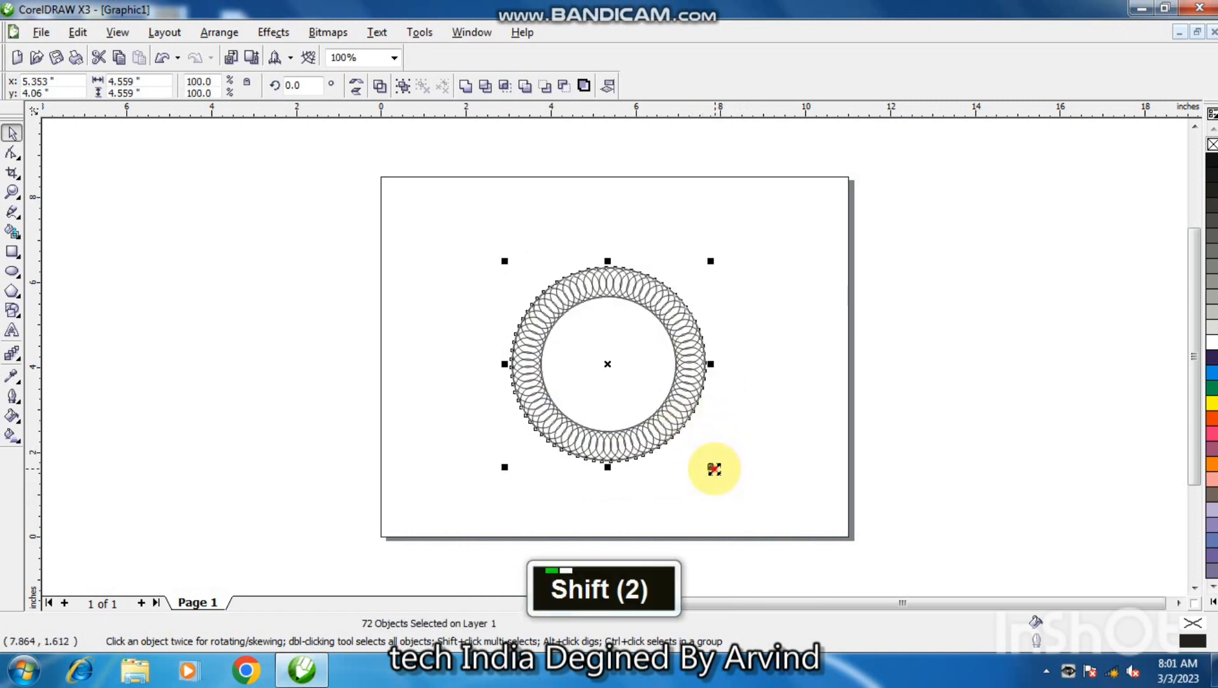
{"action": "left_click_drag", "start_coordinate": [714, 469], "coordinate": [731, 488]}
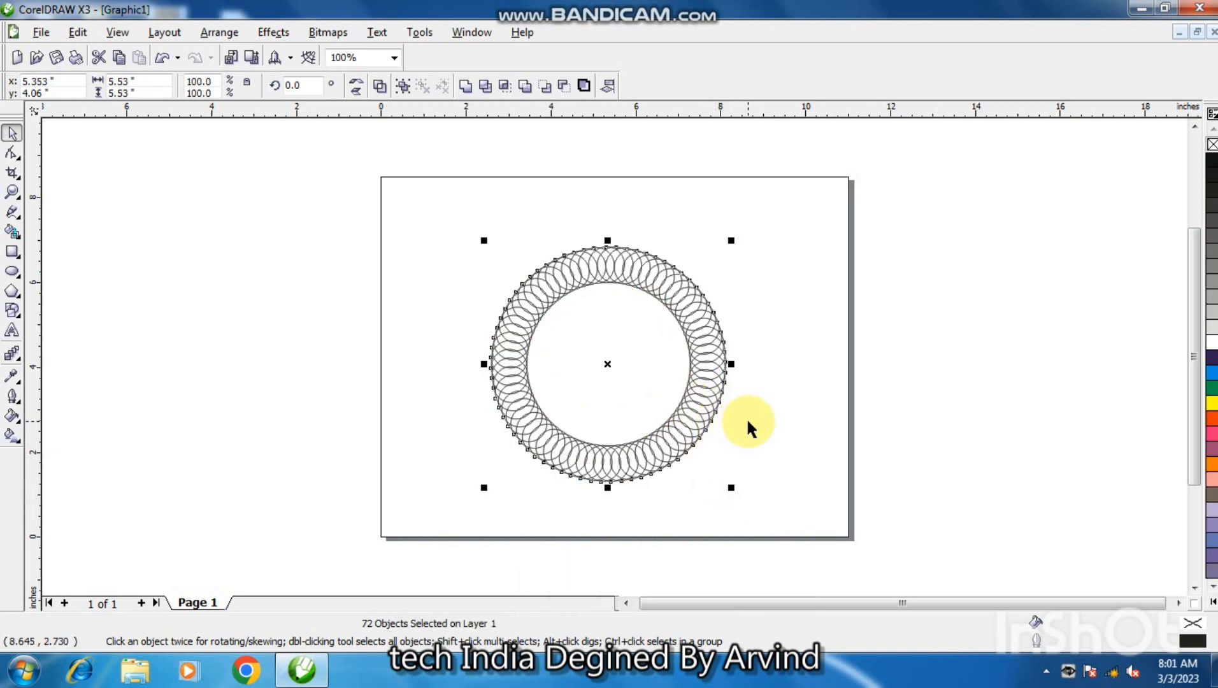
{"action": "key", "text": "KP_Add"}
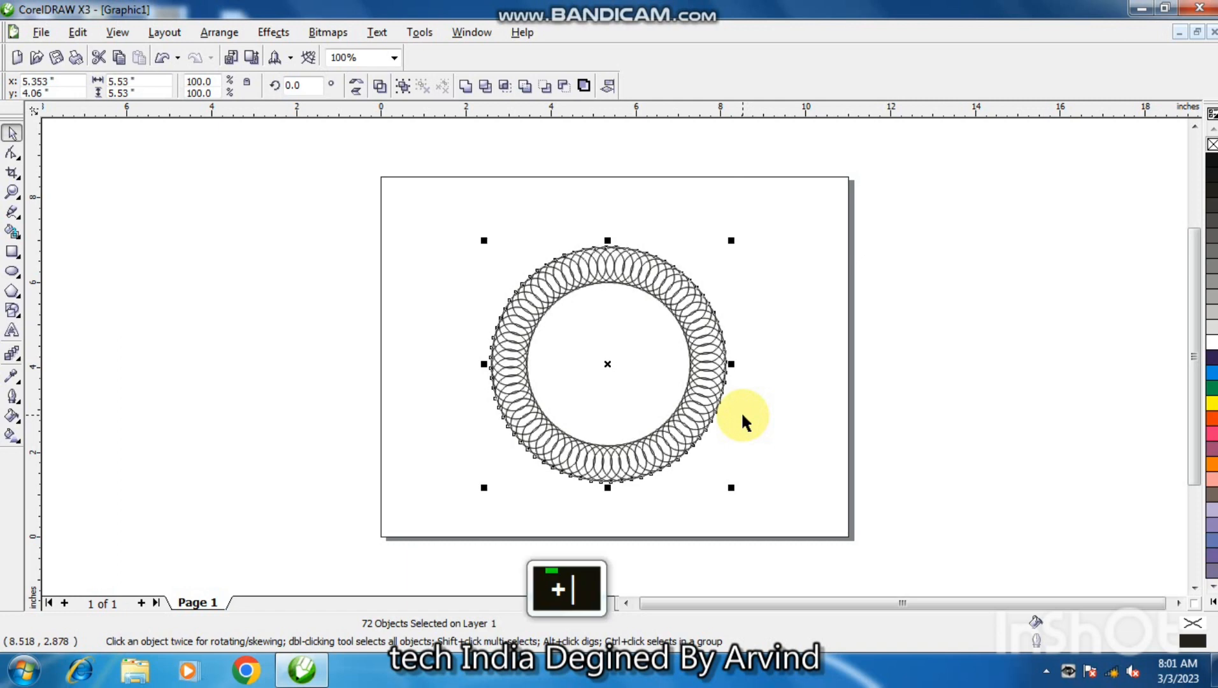
{"action": "left_click_drag", "start_coordinate": [733, 491], "coordinate": [675, 431]}
{"action": "left_click", "coordinate": [699, 422]}
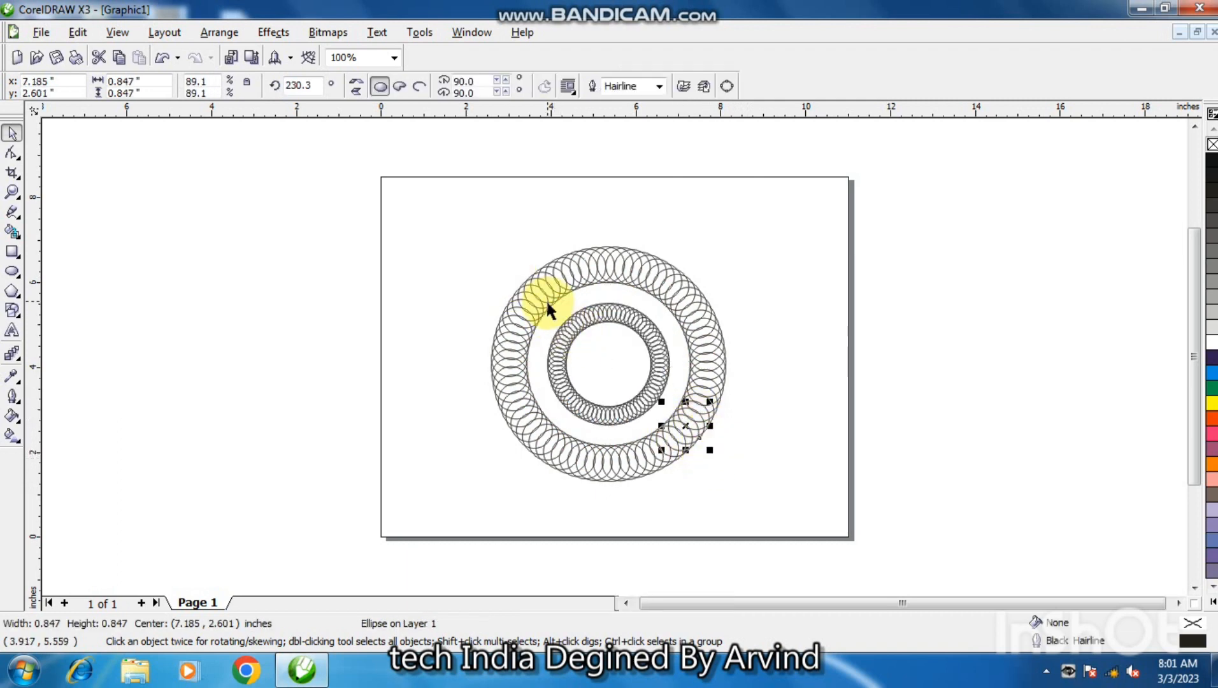
{"action": "left_click", "coordinate": [716, 281]}
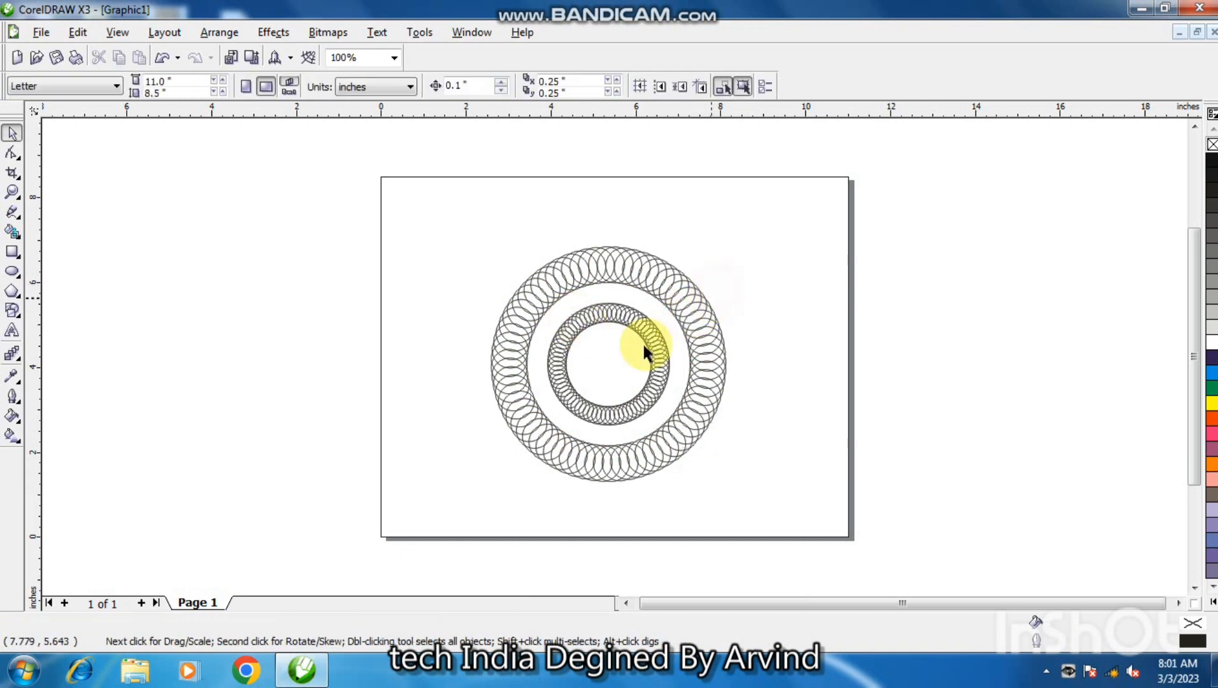
{"action": "left_click", "coordinate": [653, 344]}
{"action": "key", "text": "ctrl+z"}
{"action": "key", "text": "ctrl+z"}
{"action": "key", "text": "ctrl+z"}
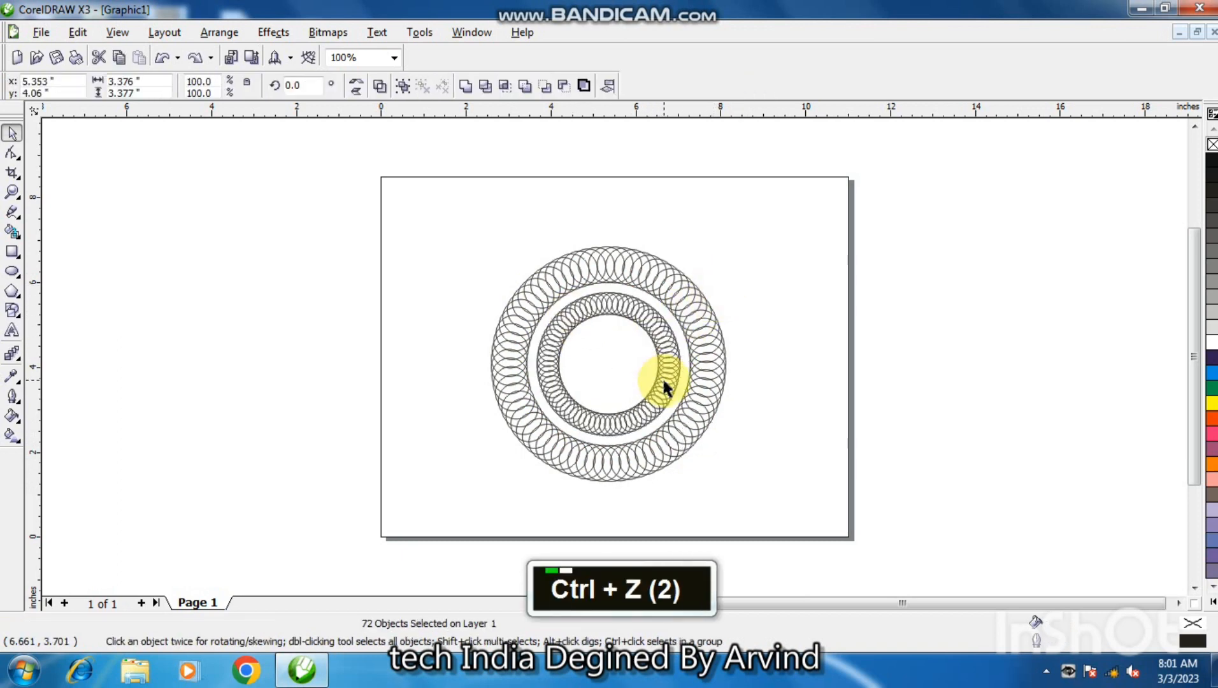
Group all circles of the ring and enlarge the group about its centre to about 7.18 in wide.
{"action": "left_click", "coordinate": [778, 307]}
{"action": "left_click_drag", "start_coordinate": [462, 219], "coordinate": [766, 523]}
{"action": "left_click", "coordinate": [403, 87]}
Duplicate the grouped ring and scale the copy about the same centre into an inner ring about 3.63 in wide.
{"action": "key", "text": "KP_Add"}
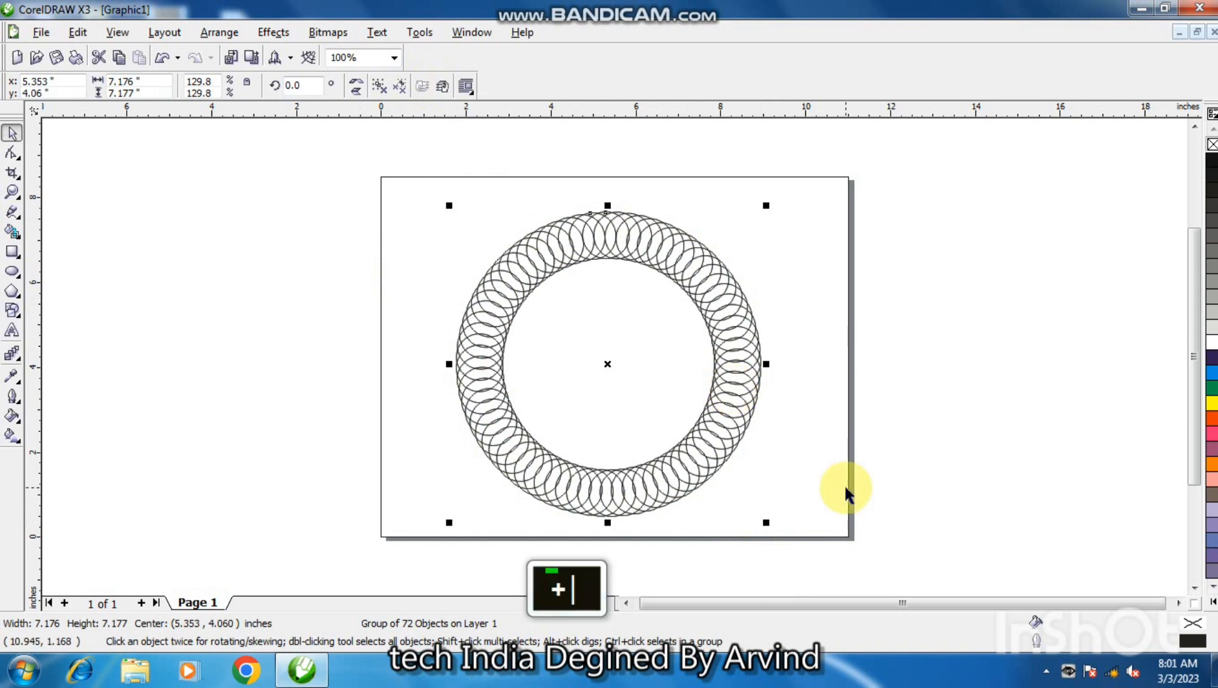
{"action": "left_click_drag", "start_coordinate": [770, 524], "coordinate": [687, 469]}
{"action": "left_click", "coordinate": [798, 475]}
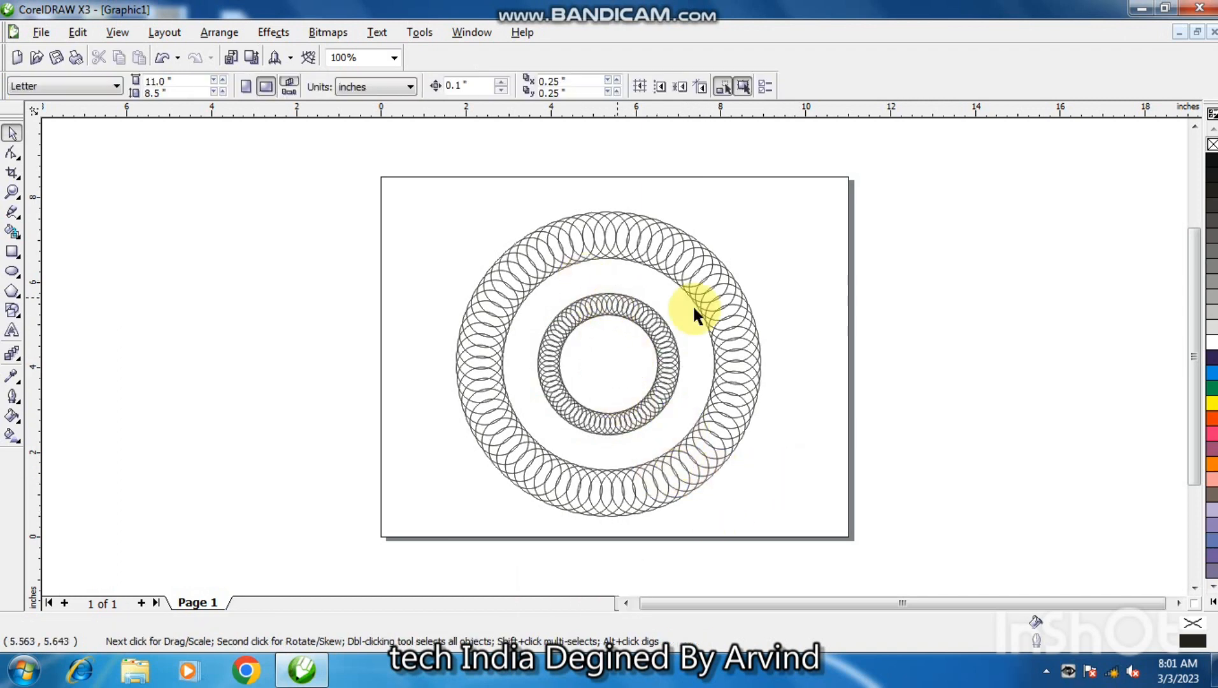
{"action": "left_click", "coordinate": [640, 322]}
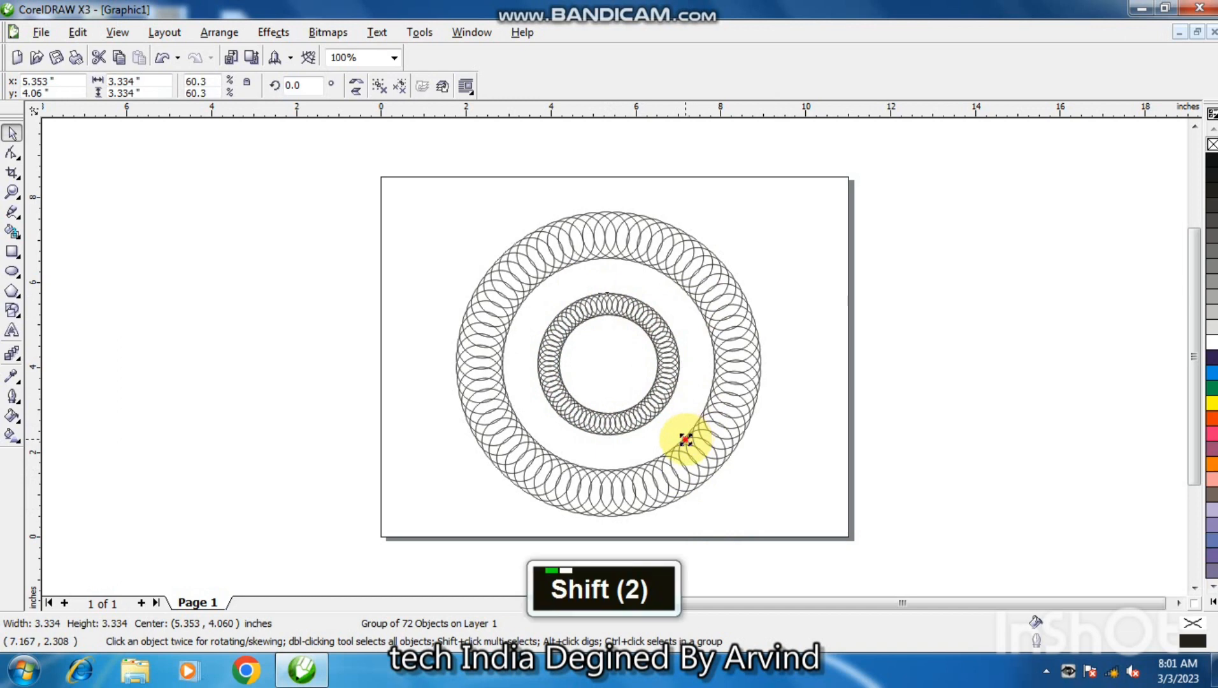
{"action": "left_click_drag", "start_coordinate": [686, 441], "coordinate": [692, 449]}
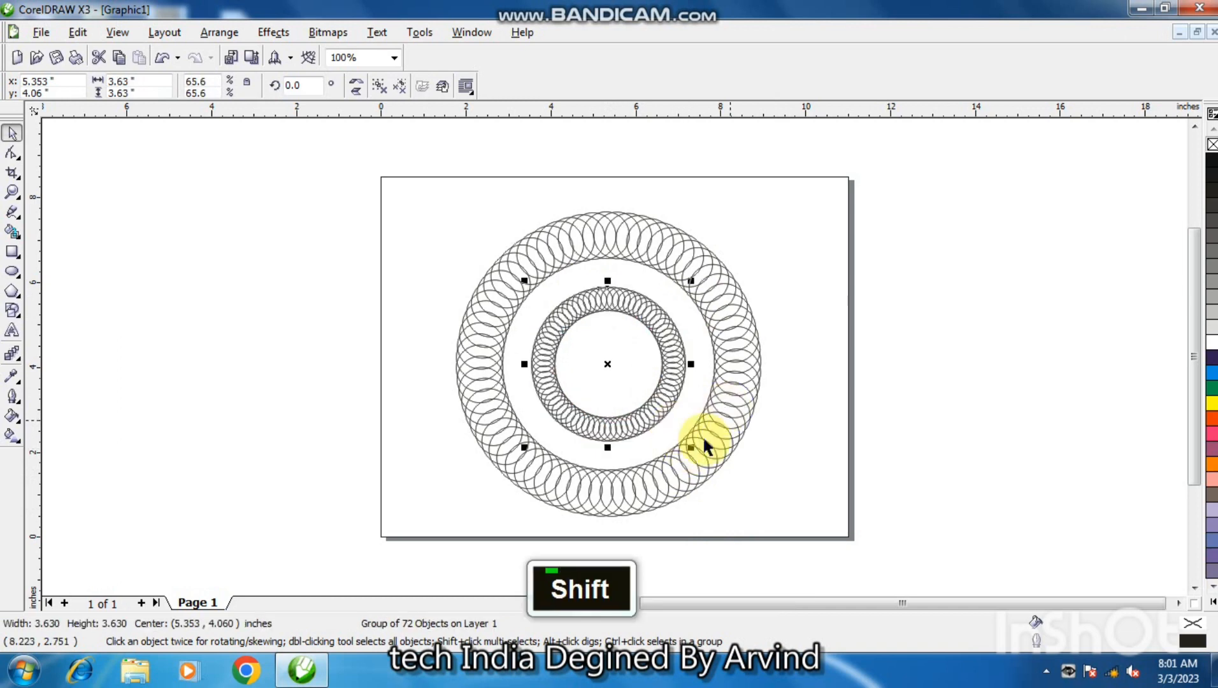
Draw a regular polygon beside the page and set it to 5 sides, about 2.47 by 2.39 in.
{"action": "left_click", "coordinate": [12, 293]}
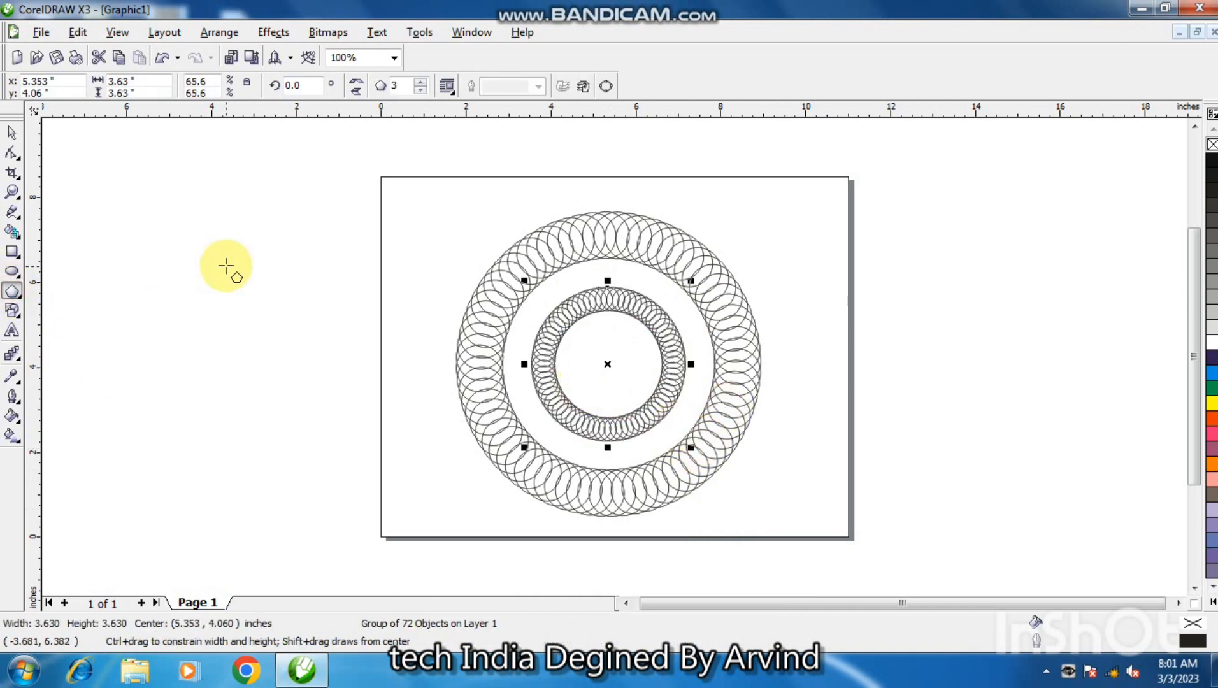
{"action": "left_click_drag", "start_coordinate": [245, 232], "coordinate": [351, 345]}
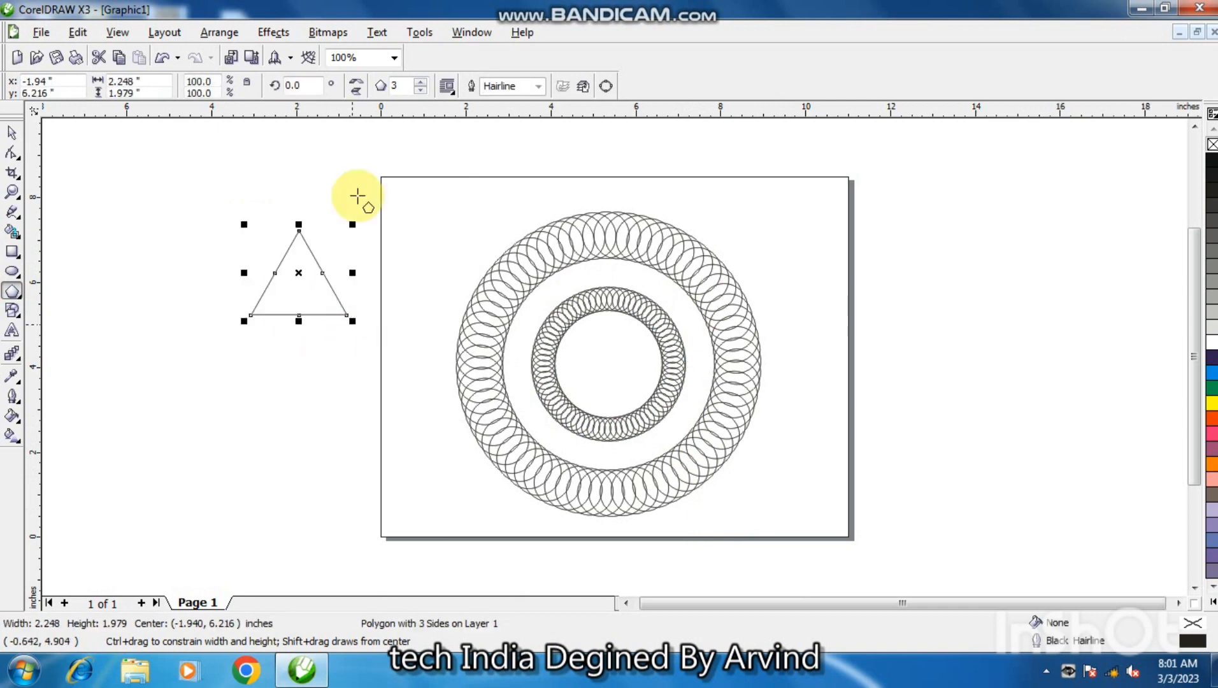
{"action": "left_click", "coordinate": [419, 83]}
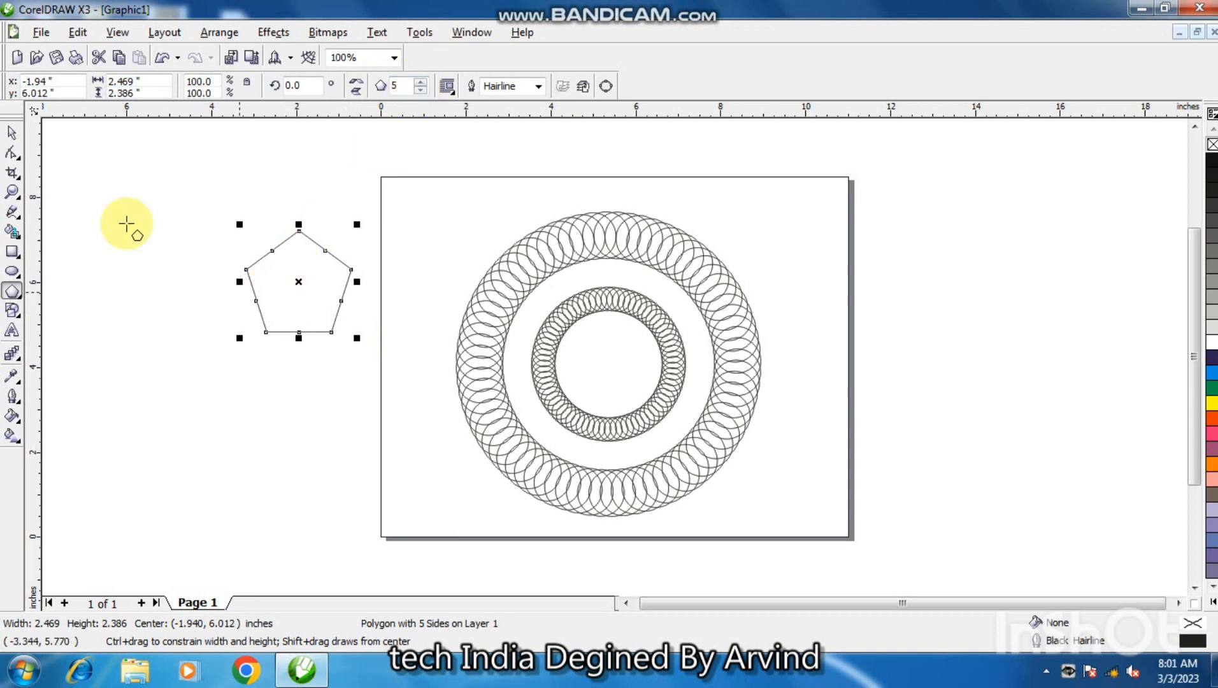
Reshape the pentagon into a five-pointed star by pulling a side's midpoint node inward.
{"action": "left_click", "coordinate": [13, 151]}
{"action": "left_click", "coordinate": [256, 297]}
{"action": "left_click_drag", "start_coordinate": [256, 300], "coordinate": [282, 292]}
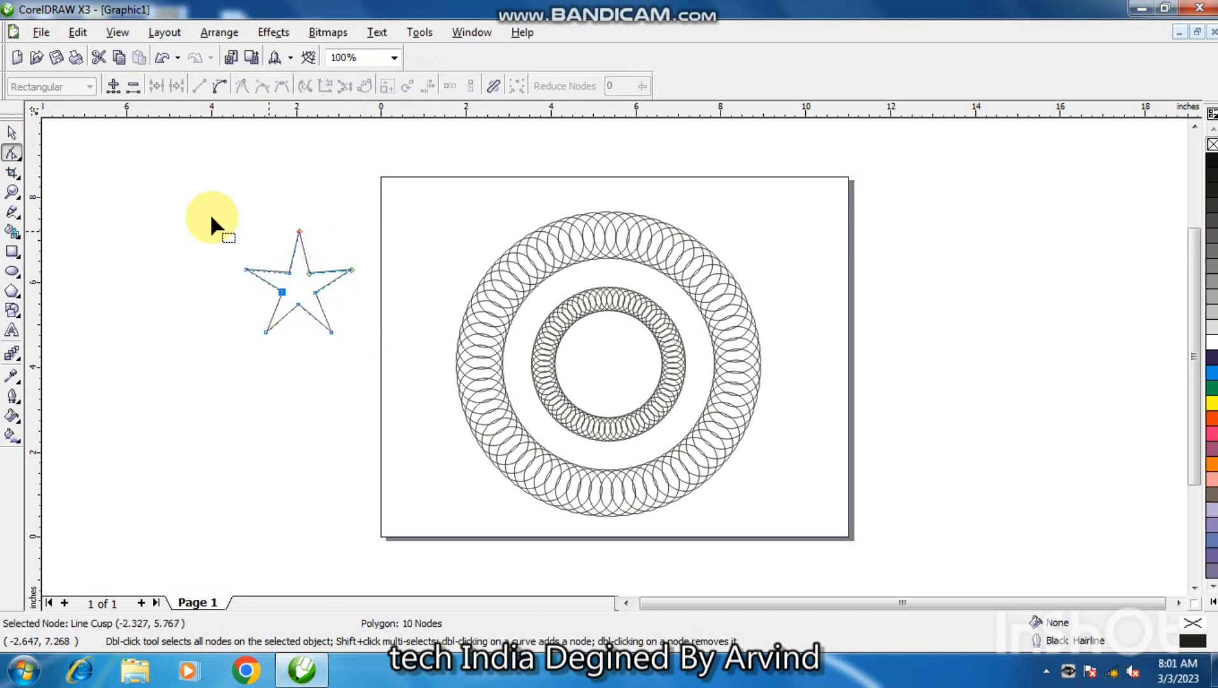
Shrink the star to about 0.39 by 0.38 in and place it in the gap between the two rings, above their centre.
{"action": "left_click", "coordinate": [12, 132]}
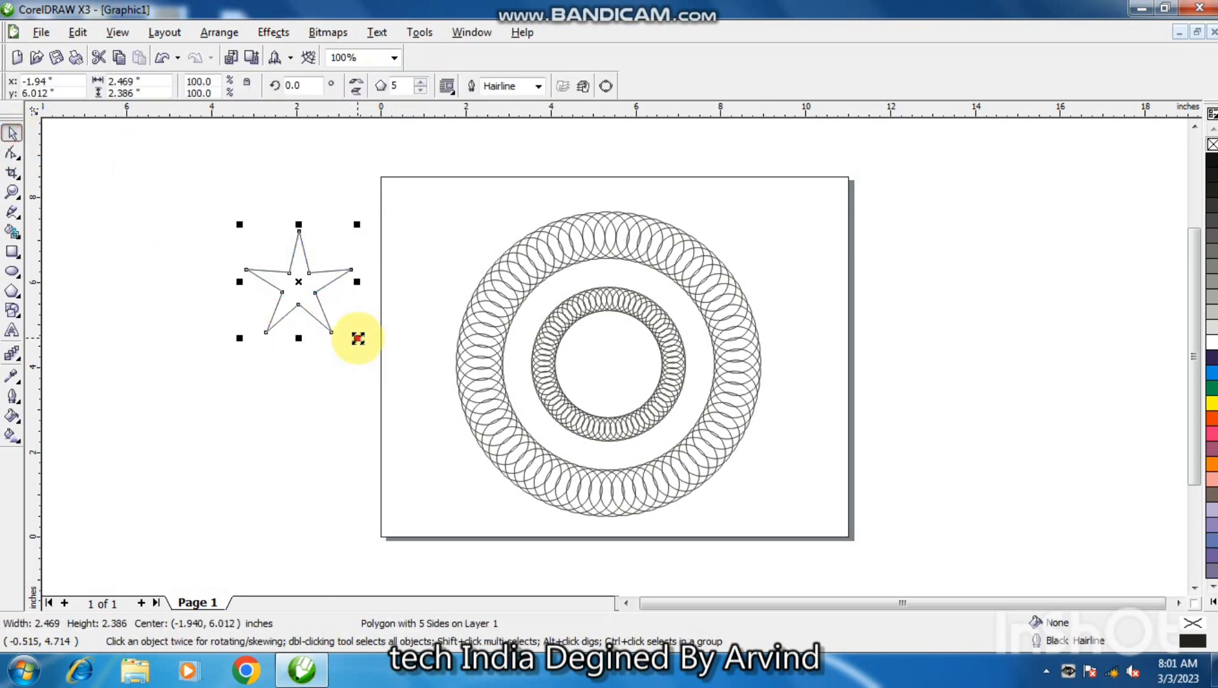
{"action": "left_click_drag", "start_coordinate": [354, 337], "coordinate": [606, 274], "text": "shift"}
{"action": "key", "text": "F2"}
{"action": "left_click", "coordinate": [604, 260]}
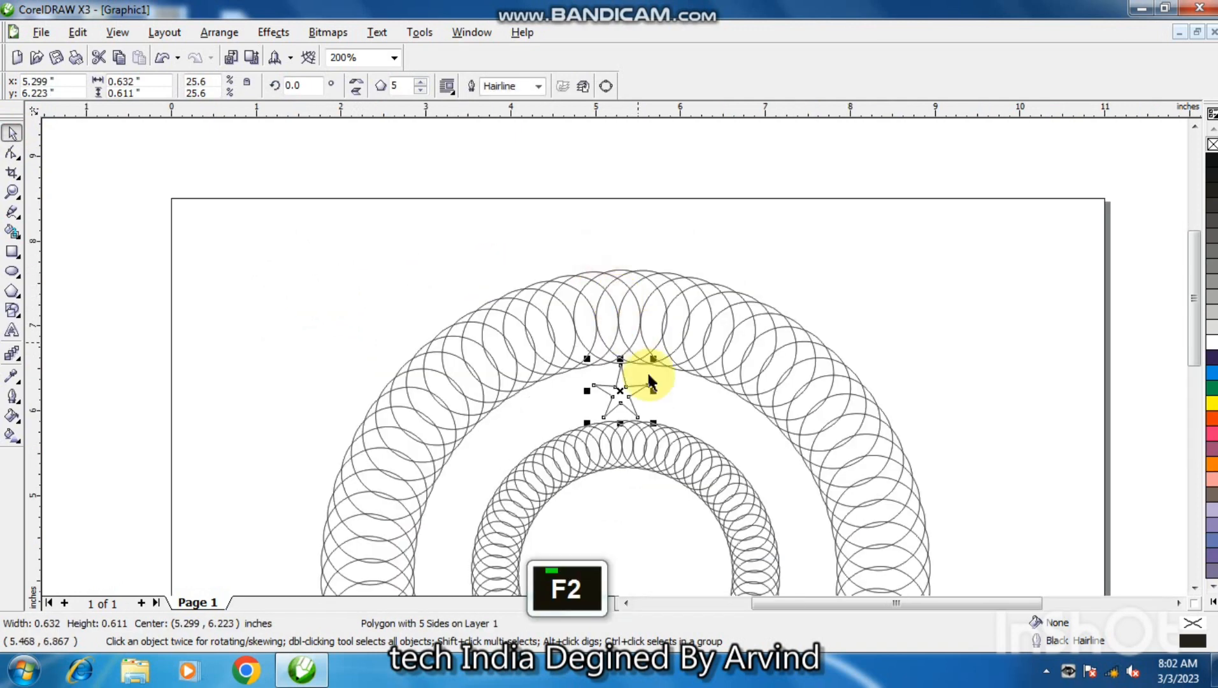
{"action": "left_click_drag", "start_coordinate": [653, 423], "coordinate": [643, 405], "text": "shift"}
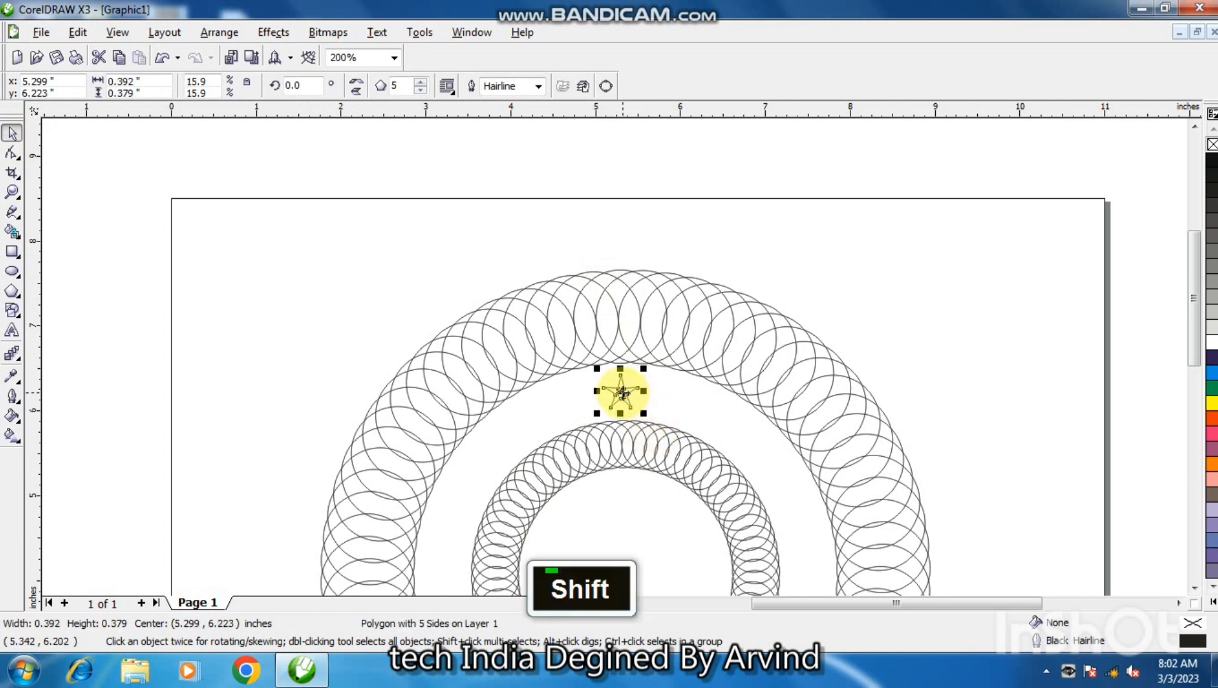
{"action": "left_click", "coordinate": [630, 536]}
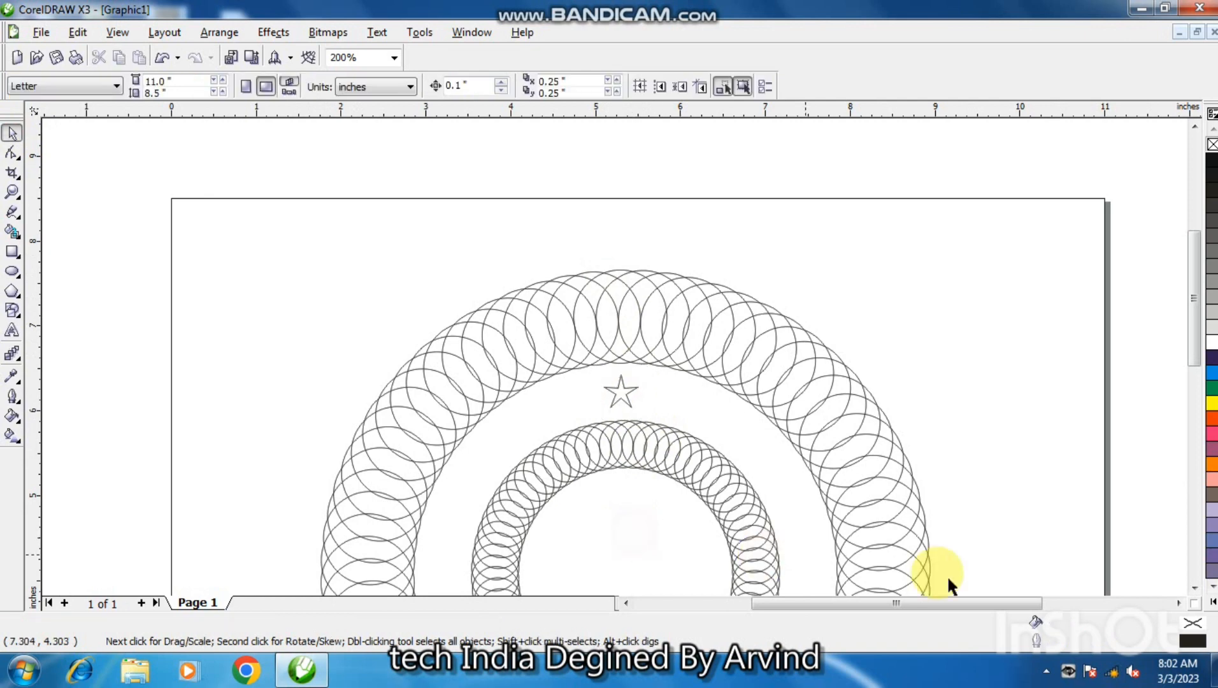
Select the inner ring to show its centre mark and add a horizontal guideline near it, at about 4.07 in.
{"action": "left_click", "coordinate": [1191, 587]}
{"action": "double_click", "coordinate": [1191, 587]}
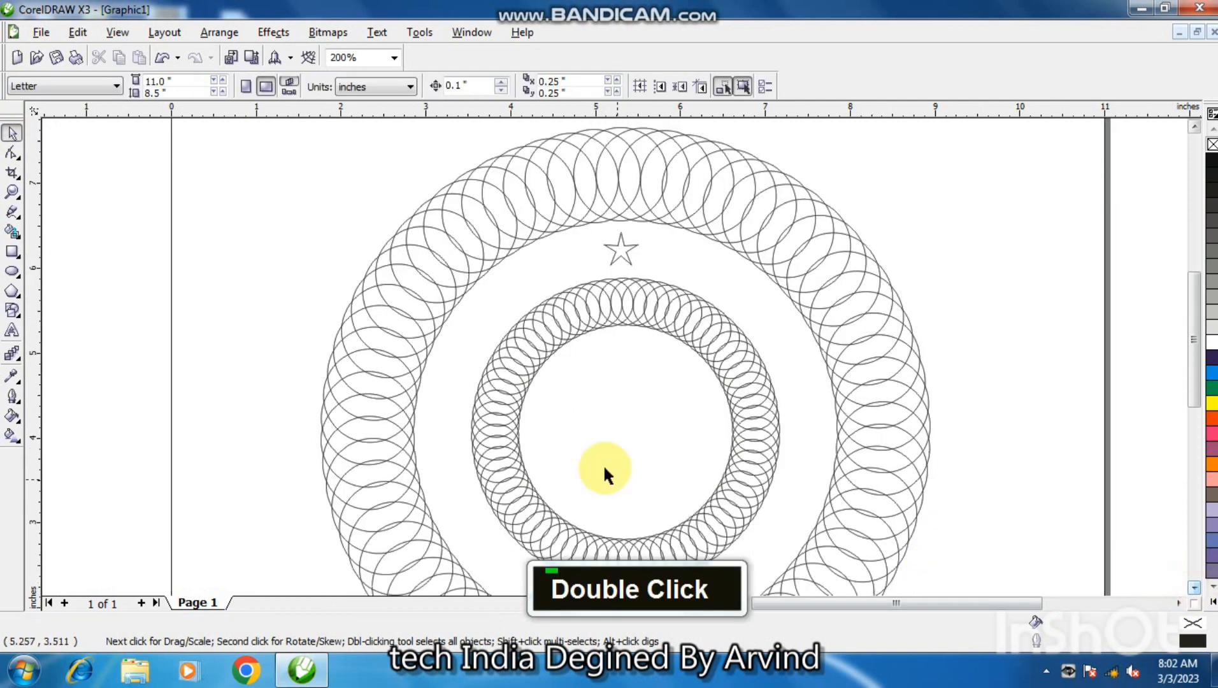
{"action": "left_click", "coordinate": [748, 408]}
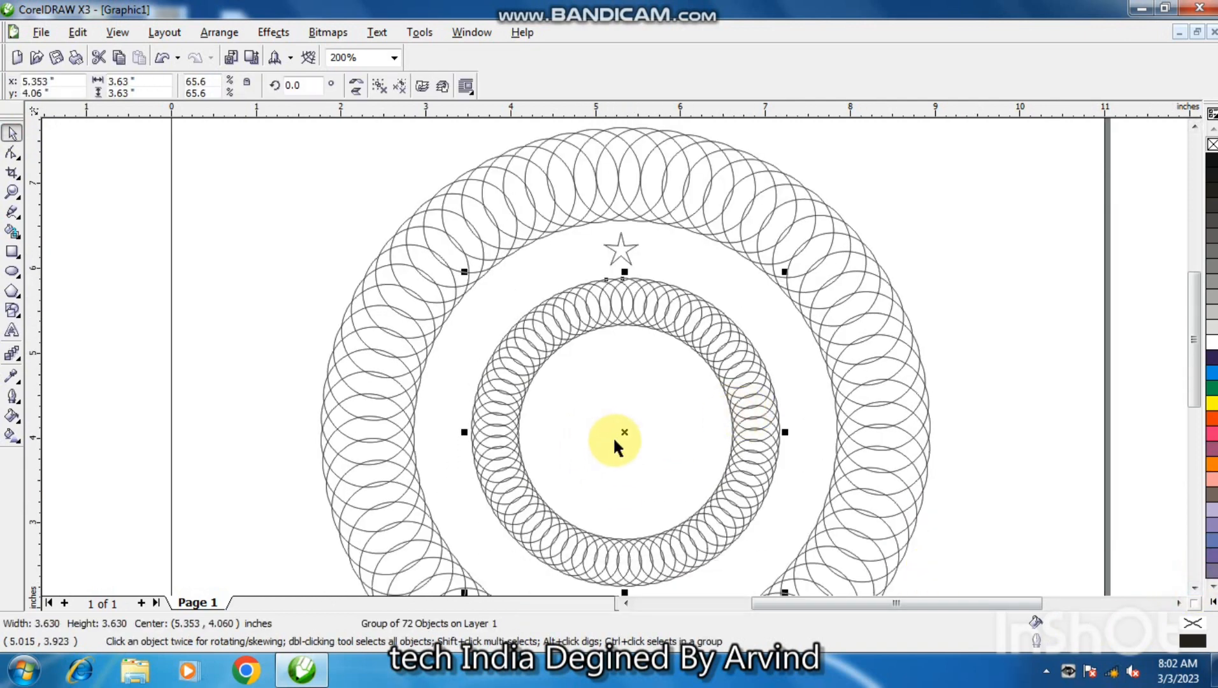
{"action": "left_click_drag", "start_coordinate": [621, 121], "coordinate": [646, 436]}
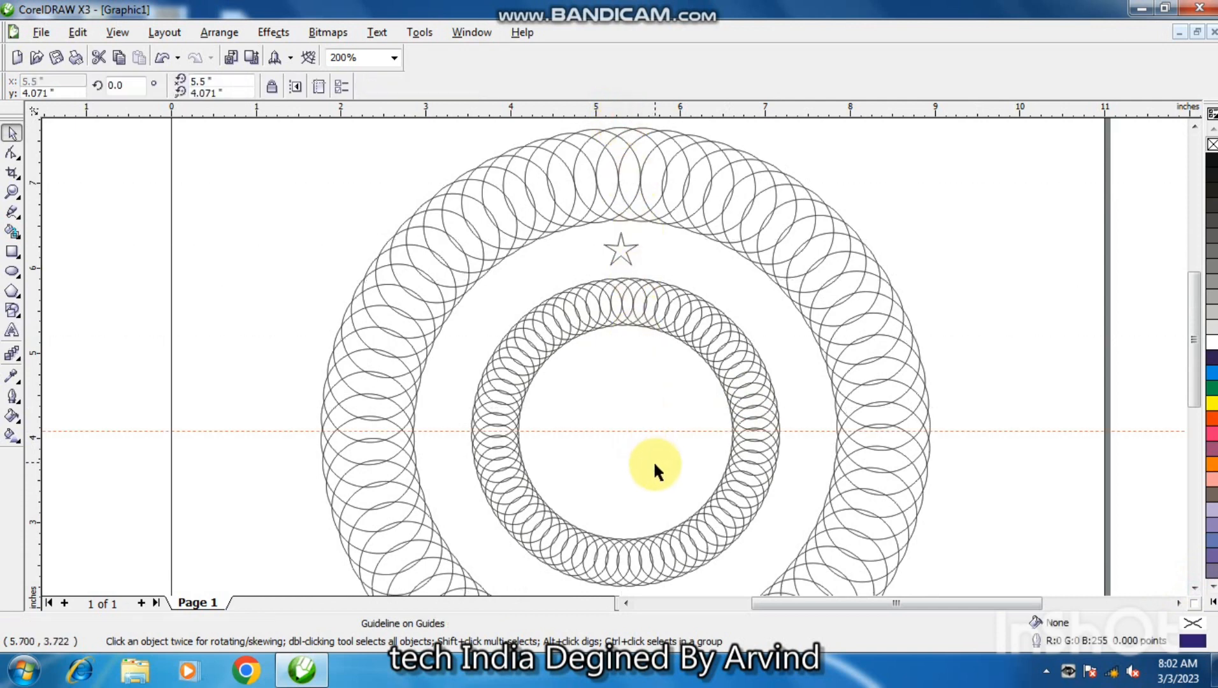
Adjust the horizontal guideline to run through the inner ring's centre mark and reselect the inner ring.
{"action": "left_click", "coordinate": [559, 528]}
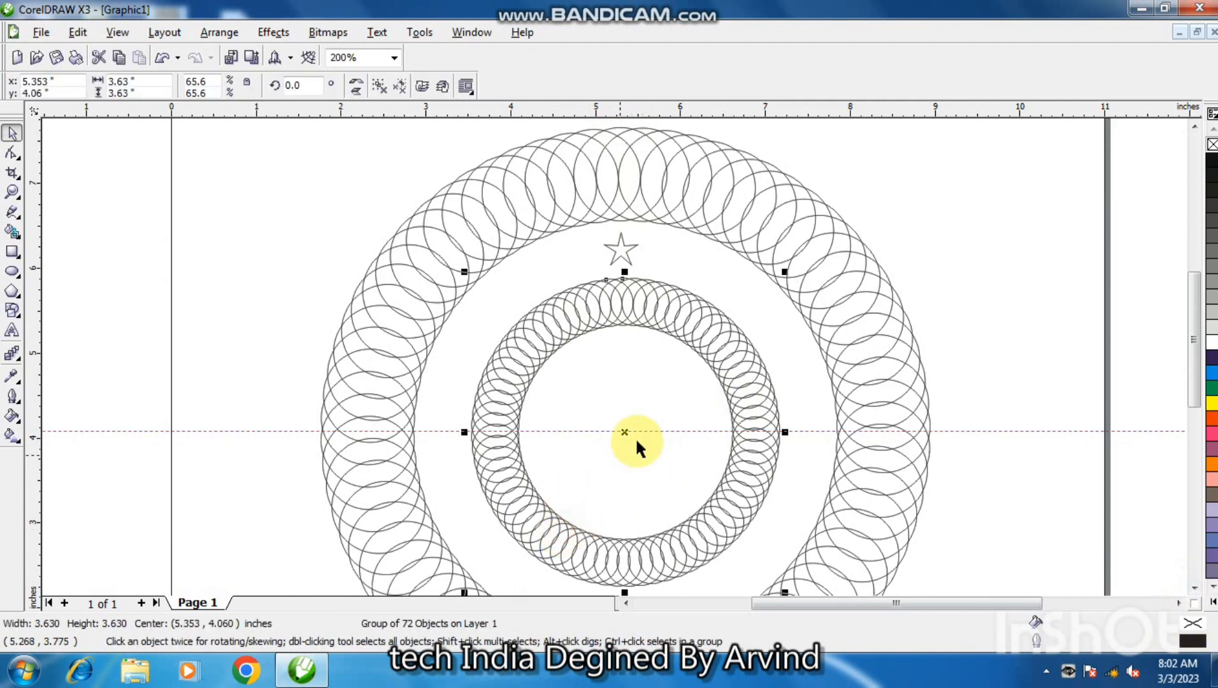
{"action": "left_click", "coordinate": [643, 432]}
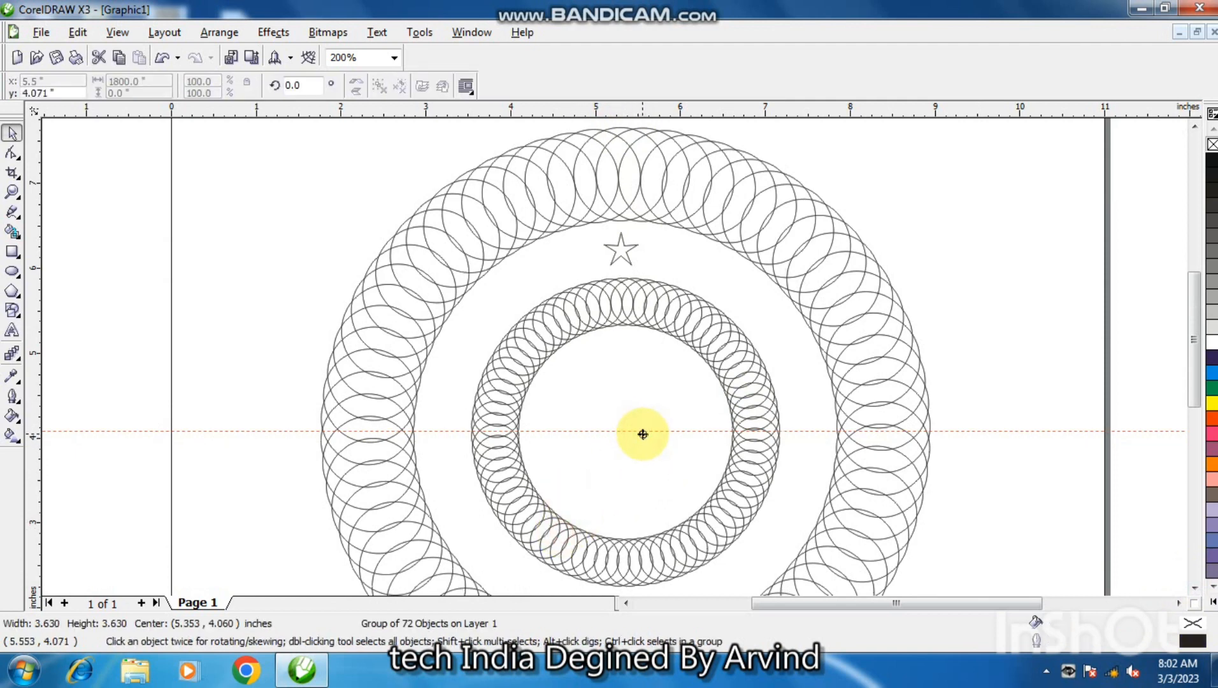
{"action": "left_click_drag", "start_coordinate": [643, 434], "coordinate": [643, 431]}
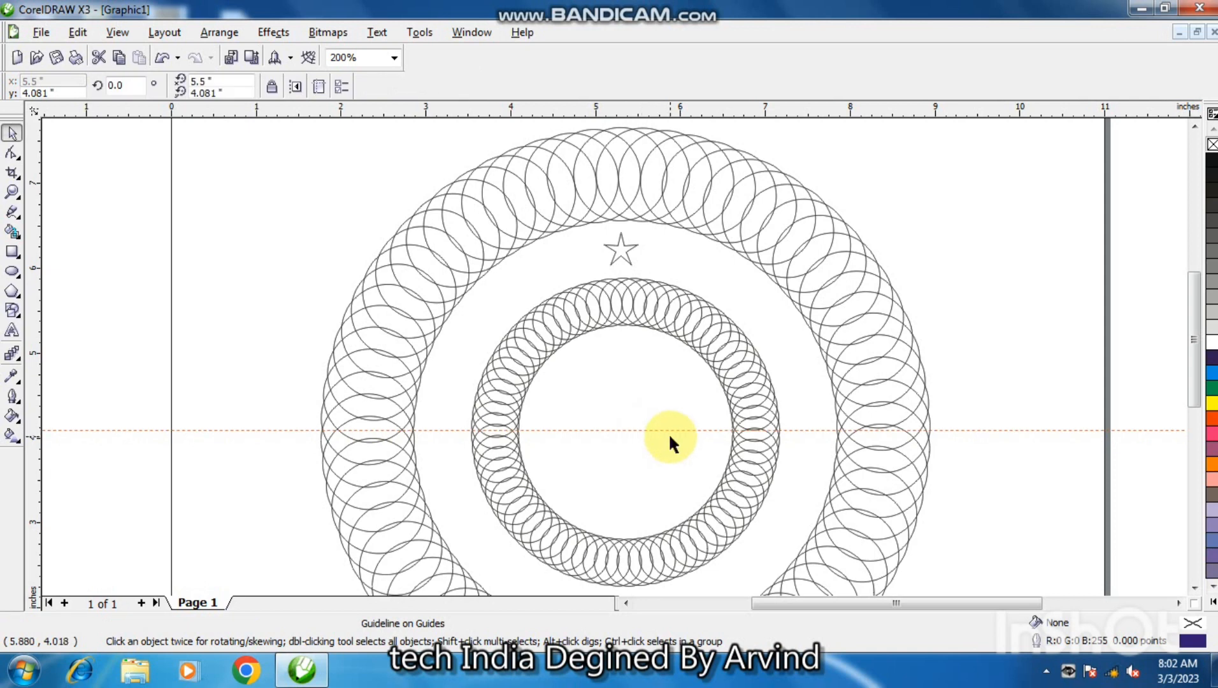
{"action": "key", "text": "ctrl+Down"}
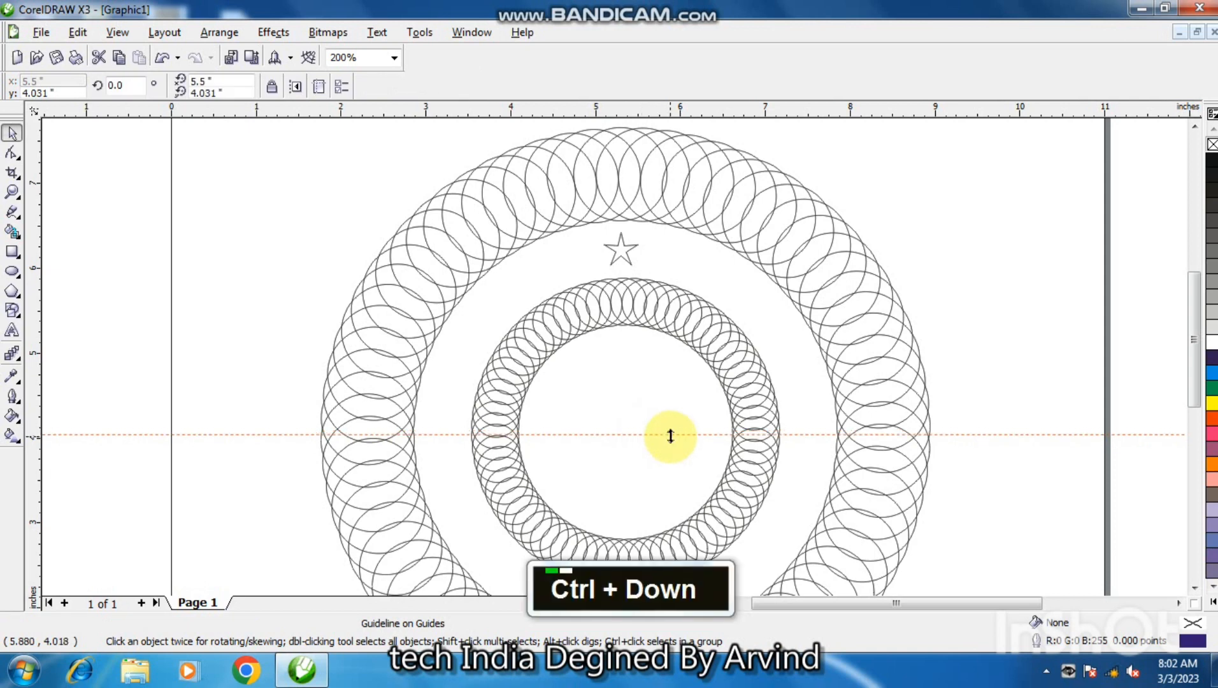
{"action": "left_click", "coordinate": [700, 475]}
{"action": "left_click", "coordinate": [719, 496]}
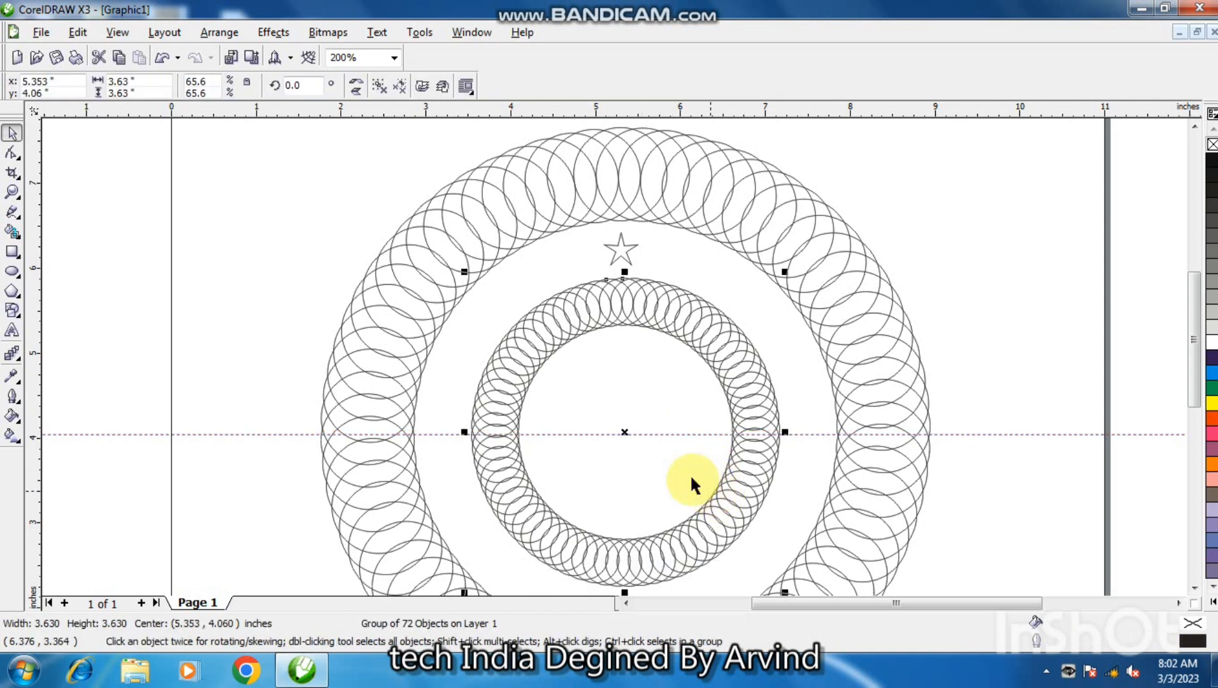
{"action": "left_click", "coordinate": [670, 435]}
{"action": "left_click_drag", "start_coordinate": [670, 432], "coordinate": [669, 429]}
{"action": "left_click", "coordinate": [721, 512]}
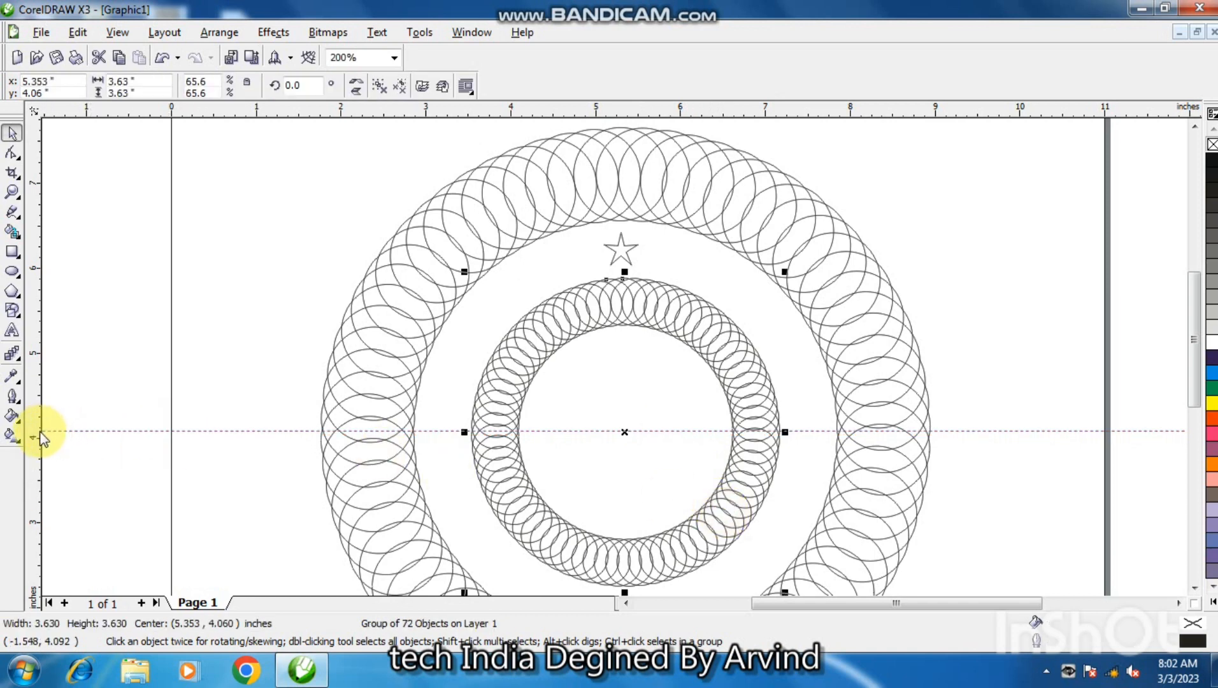
Add a vertical guideline through the inner ring's centre at about 5.34 in and nudge the star sideways to centre it on that guideline.
{"action": "left_click_drag", "start_coordinate": [43, 439], "coordinate": [624, 448]}
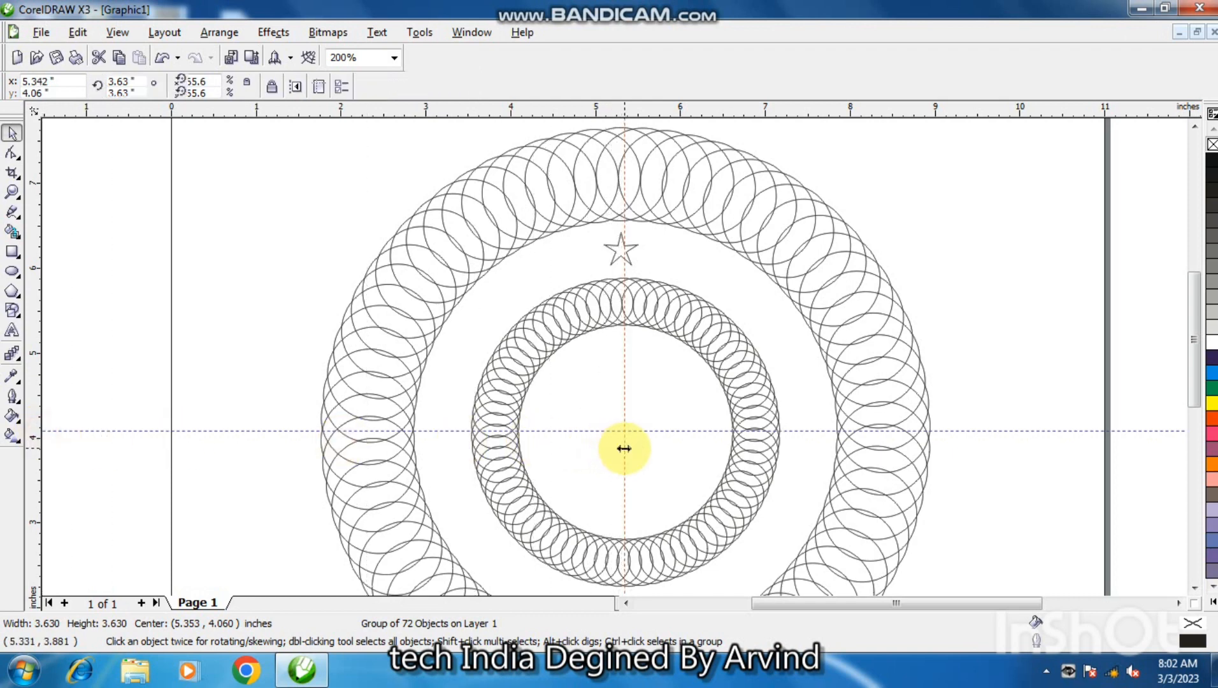
{"action": "left_click", "coordinate": [617, 256]}
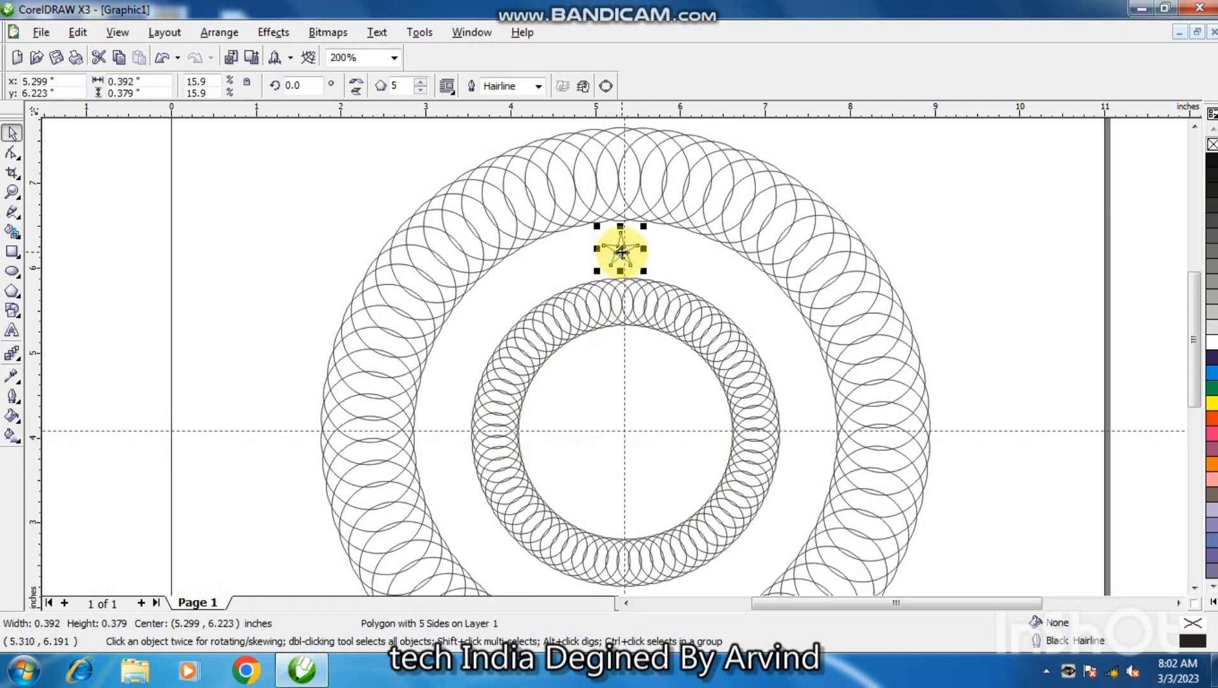
{"action": "key", "text": "ctrl+Right"}
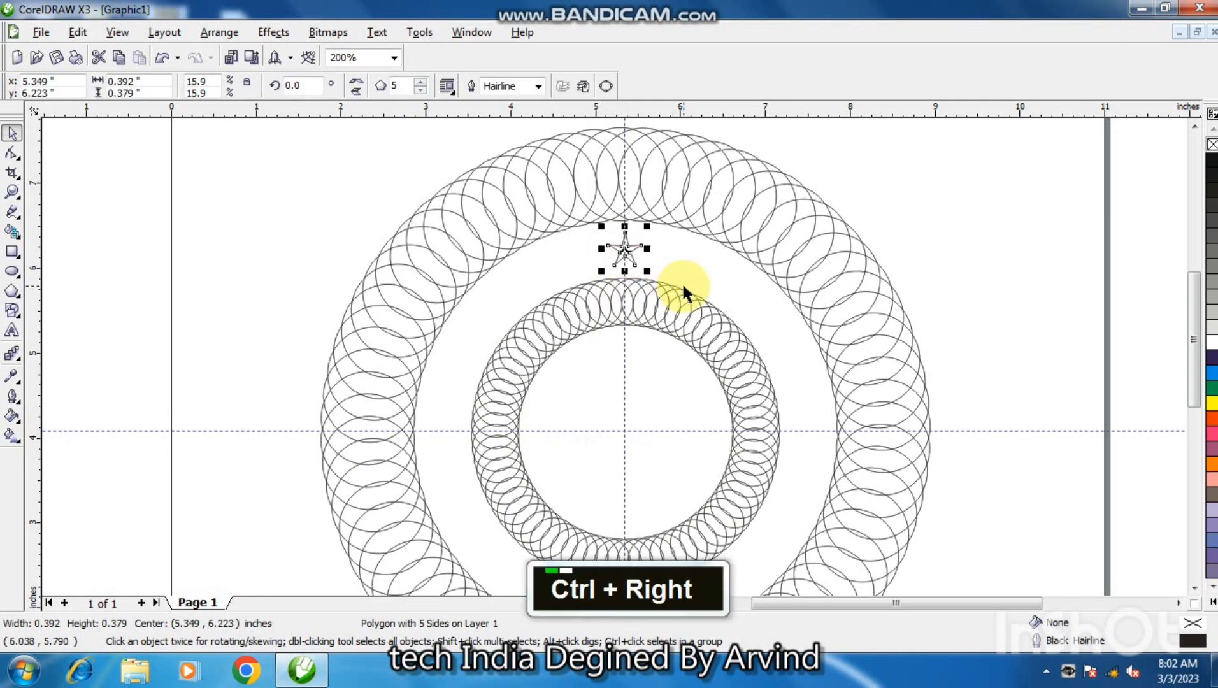
Set the star's rotation centre at the guideline intersection and make a copy rotated clockwise by about 22.7 degrees.
{"action": "left_click", "coordinate": [626, 250]}
{"action": "left_click_drag", "start_coordinate": [627, 250], "coordinate": [625, 432]}
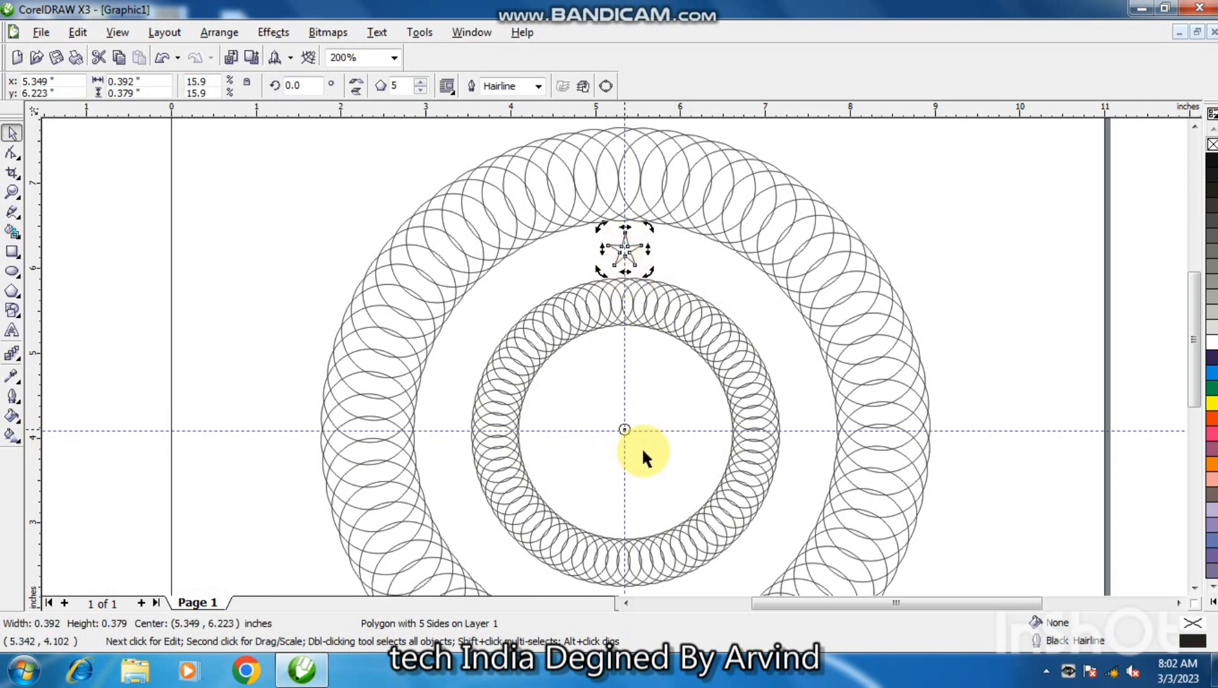
{"action": "left_click_drag", "start_coordinate": [648, 227], "coordinate": [726, 247]}
{"action": "right_click", "coordinate": [726, 247]}
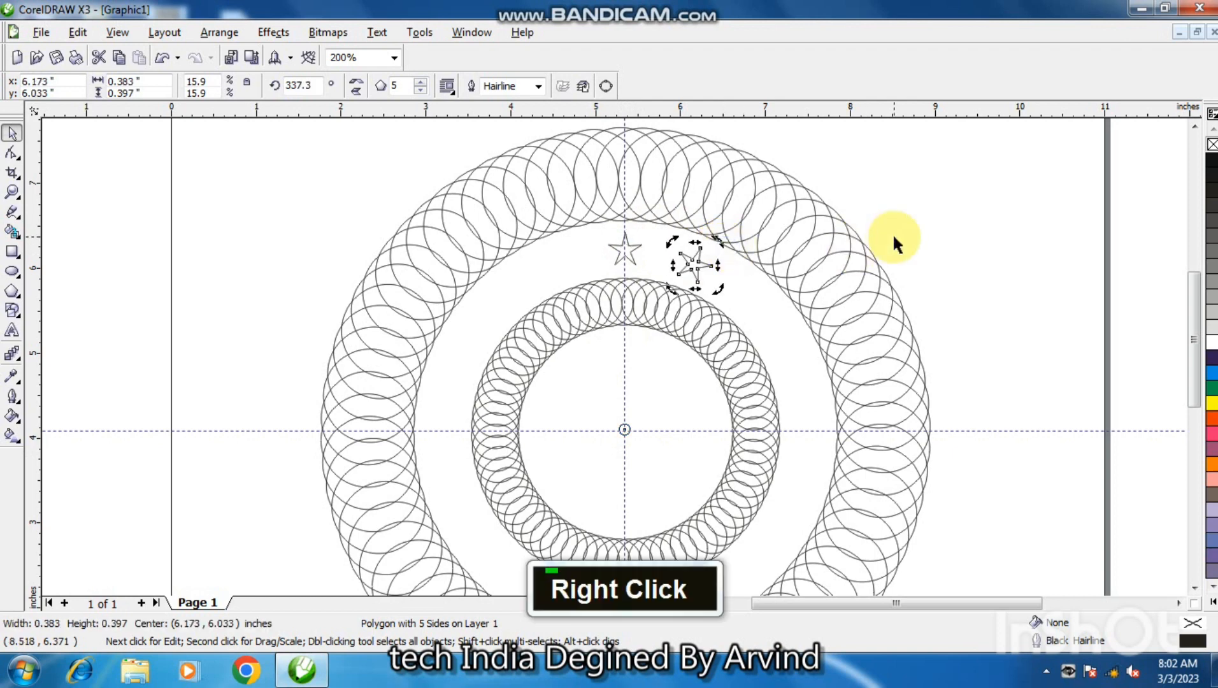
Repeat the rotated star copy 14 times to fill the whole gap between the two rings with stars.
{"action": "key", "text": "ctrl+r"}
{"action": "key", "text": "ctrl+r"}
{"action": "key", "text": "ctrl+r"}
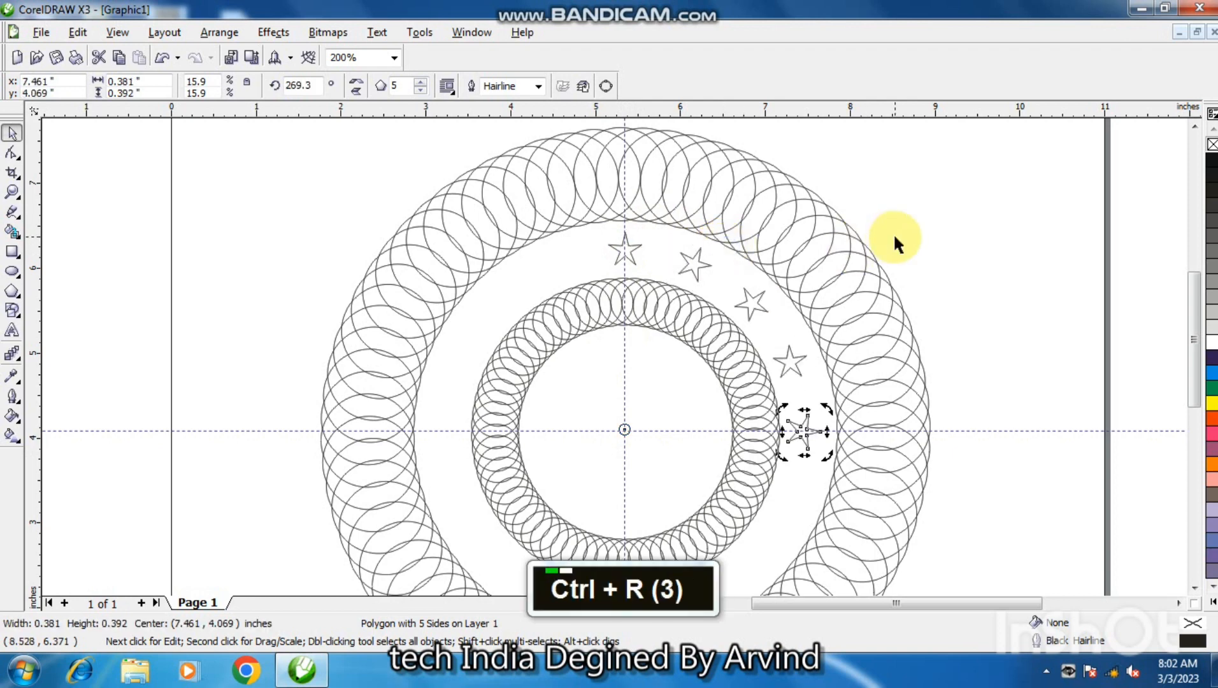
{"action": "key", "text": "ctrl+r"}
{"action": "key", "text": "ctrl+r"}
{"action": "key", "text": "ctrl+r"}
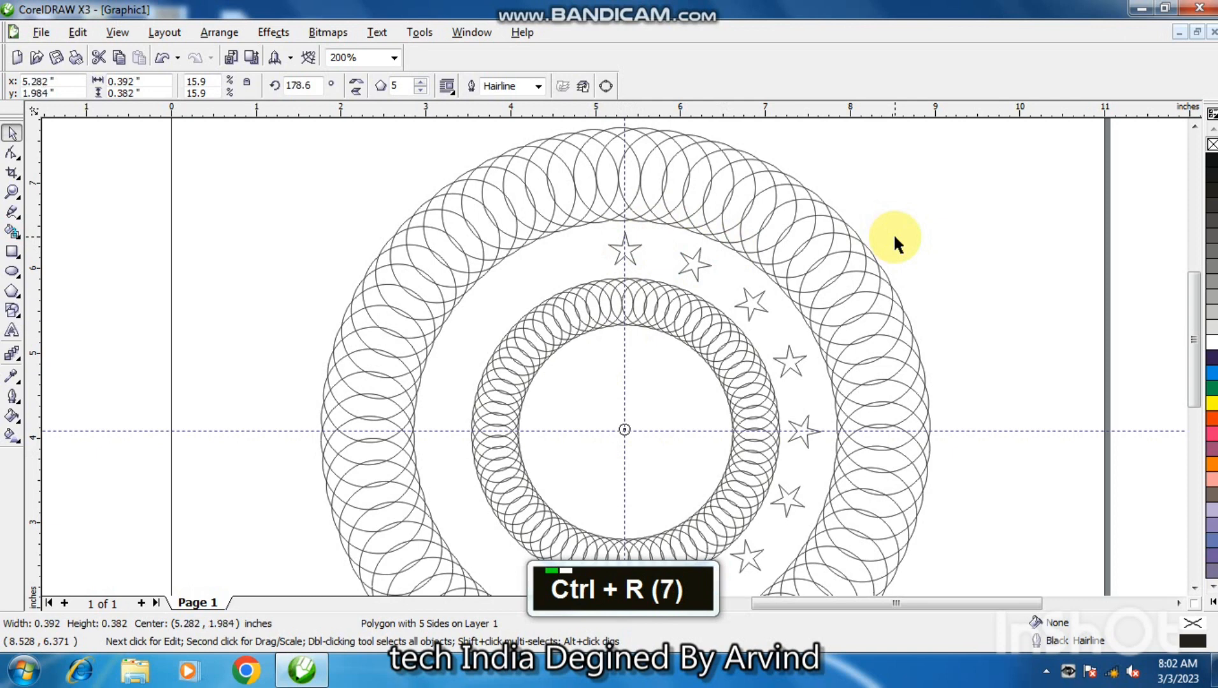
{"action": "key", "text": "ctrl+r"}
{"action": "key", "text": "ctrl+r"}
{"action": "key", "text": "ctrl+r"}
{"action": "key", "text": "ctrl+r"}
{"action": "key", "text": "ctrl+r"}
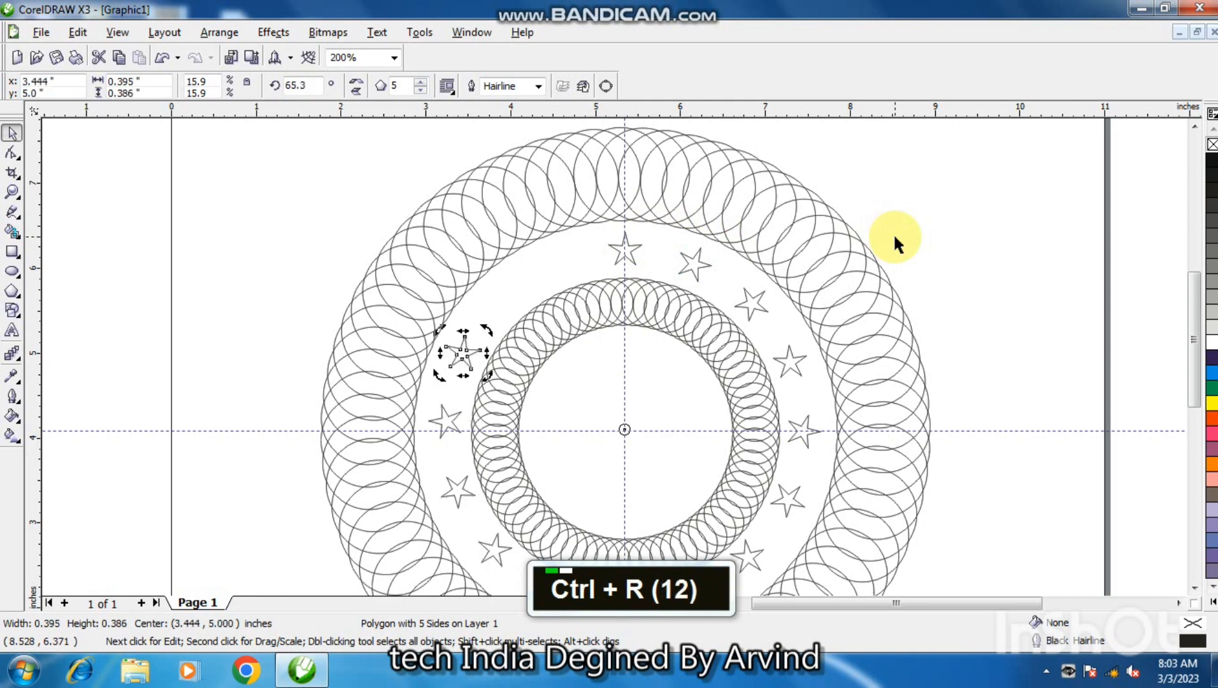
{"action": "key", "text": "ctrl+r"}
{"action": "key", "text": "ctrl+r"}
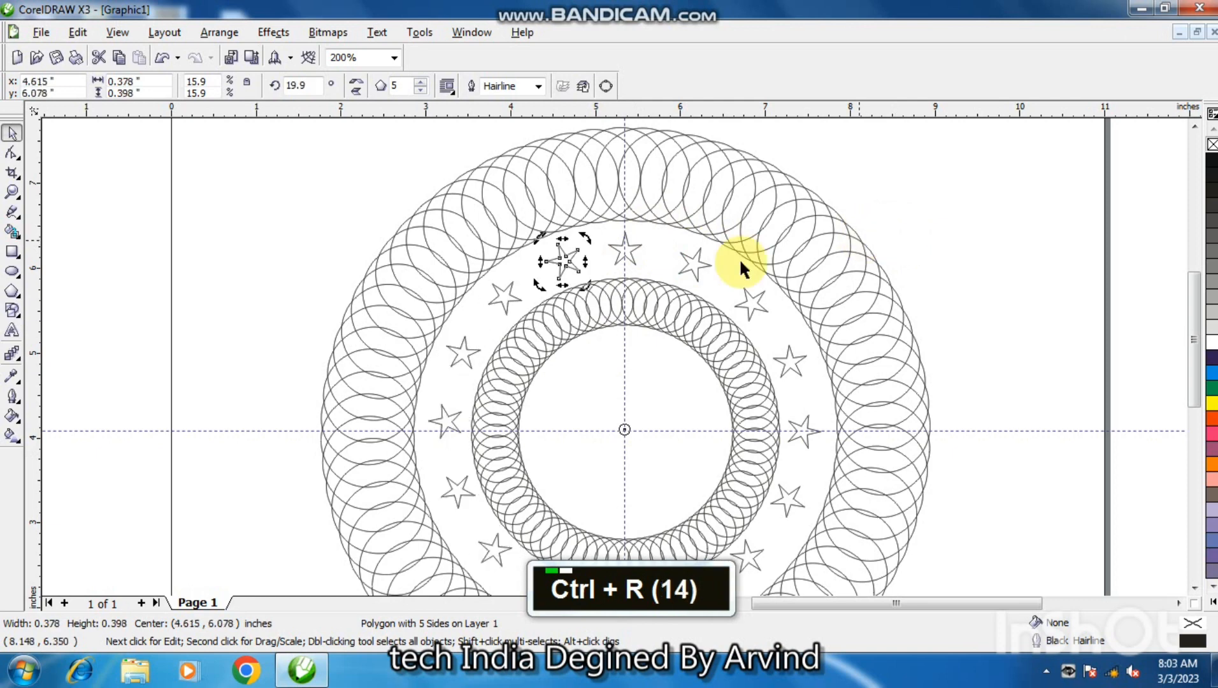
{"action": "left_click", "coordinate": [133, 222]}
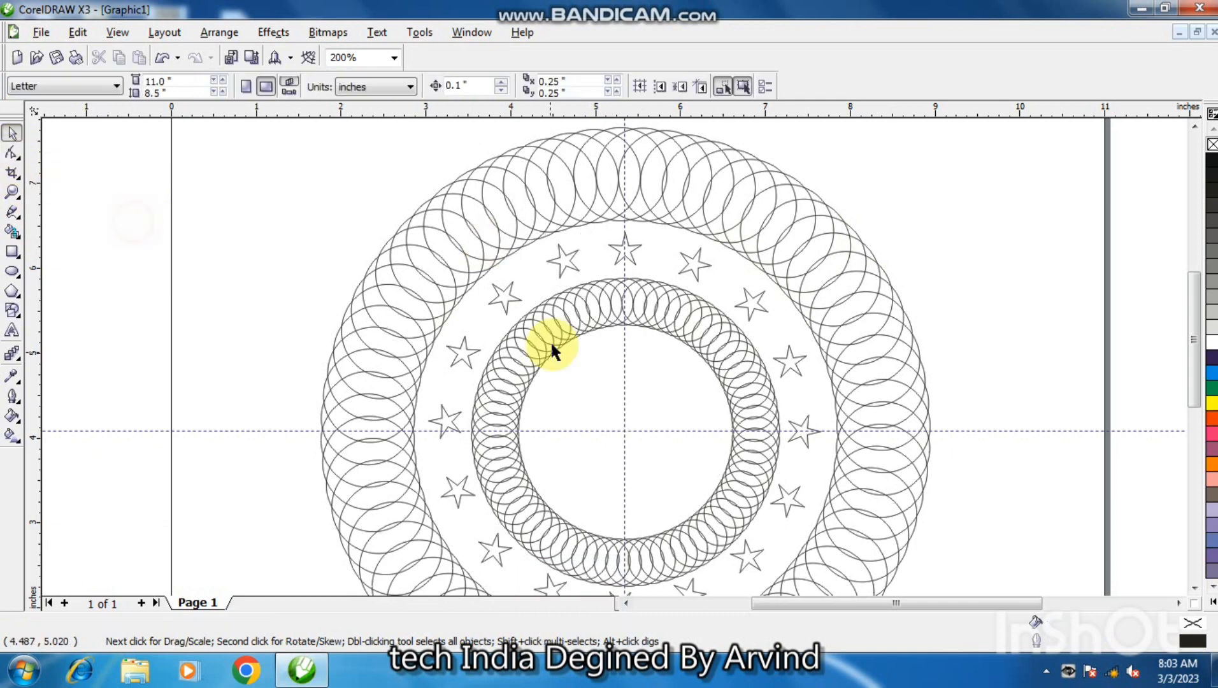
Delete the horizontal and vertical centre guidelines.
{"action": "double_click", "coordinate": [1195, 588]}
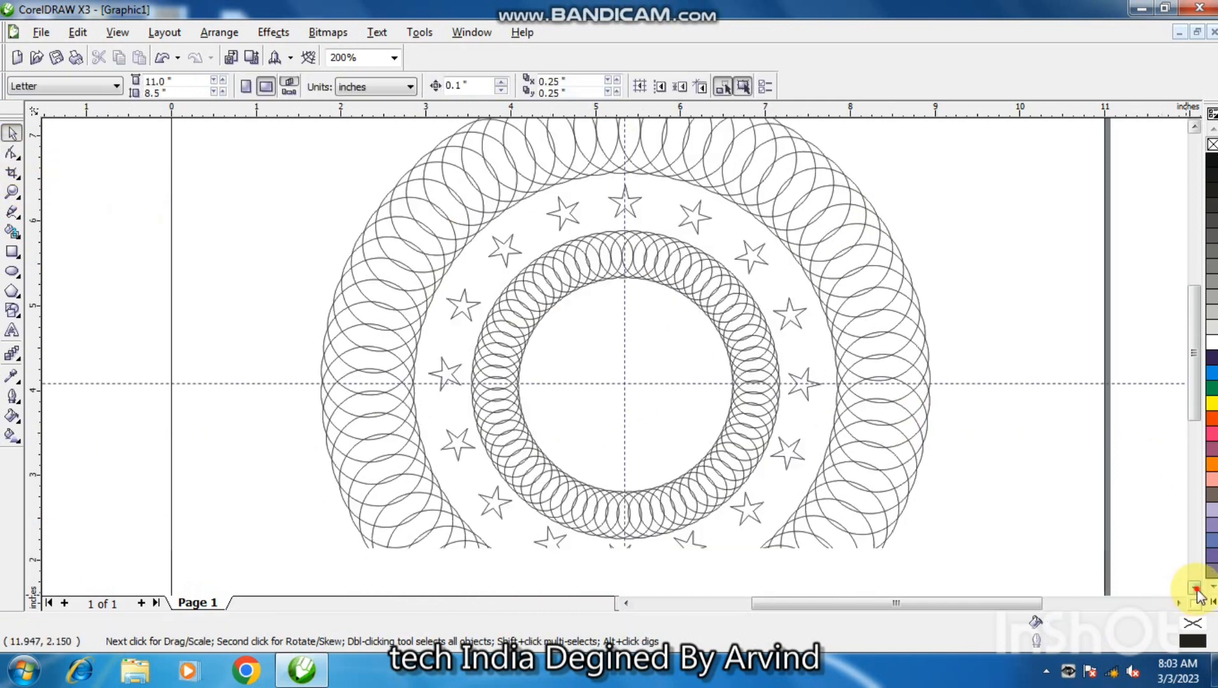
{"action": "left_click", "coordinate": [605, 336]}
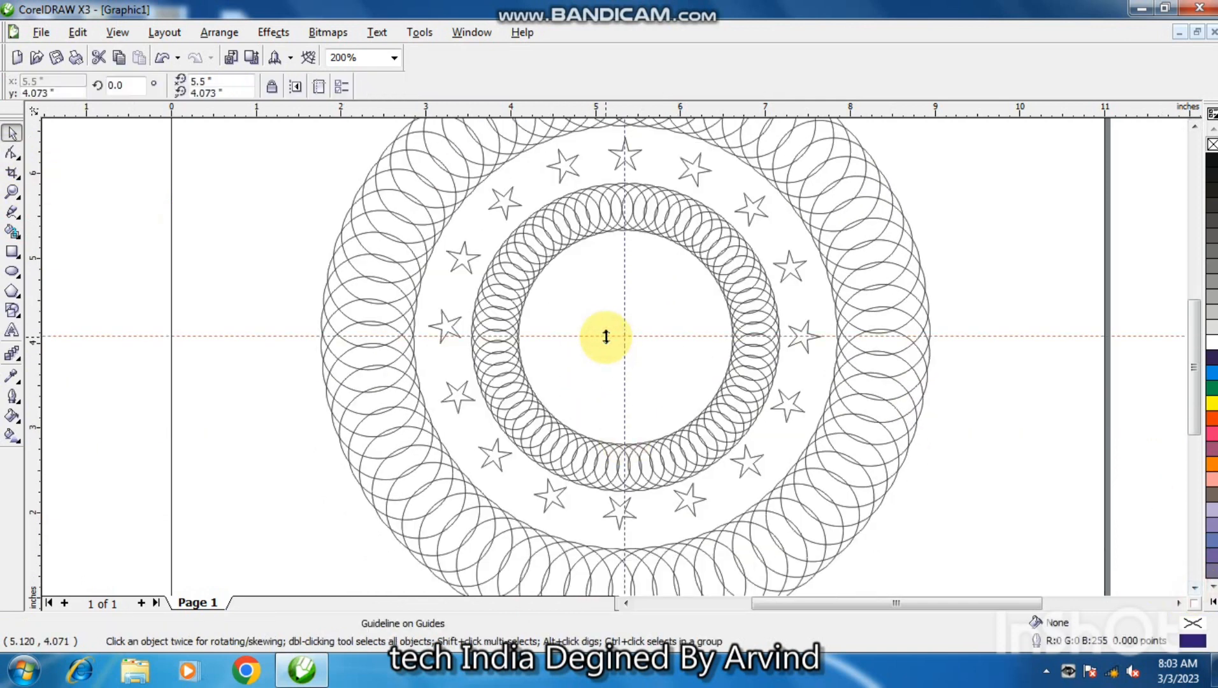
{"action": "key", "text": "Delete"}
{"action": "key", "text": "Delete"}
{"action": "left_click", "coordinate": [624, 353]}
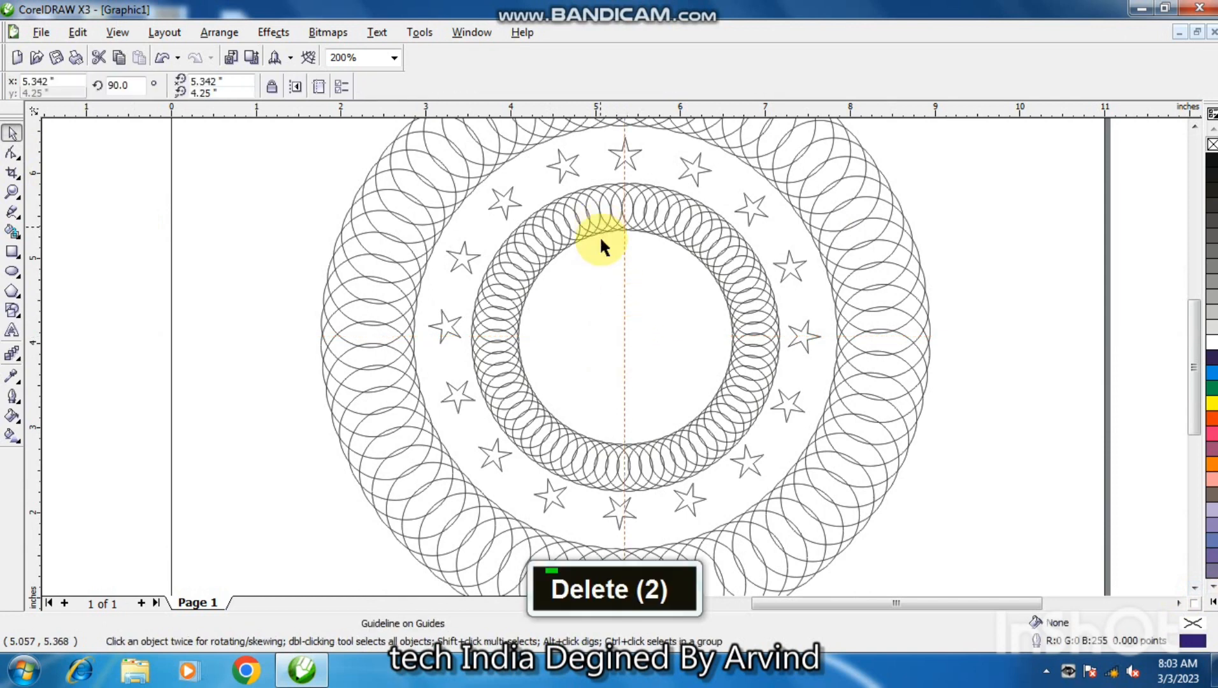
{"action": "left_click", "coordinate": [623, 315]}
{"action": "key", "text": "Delete"}
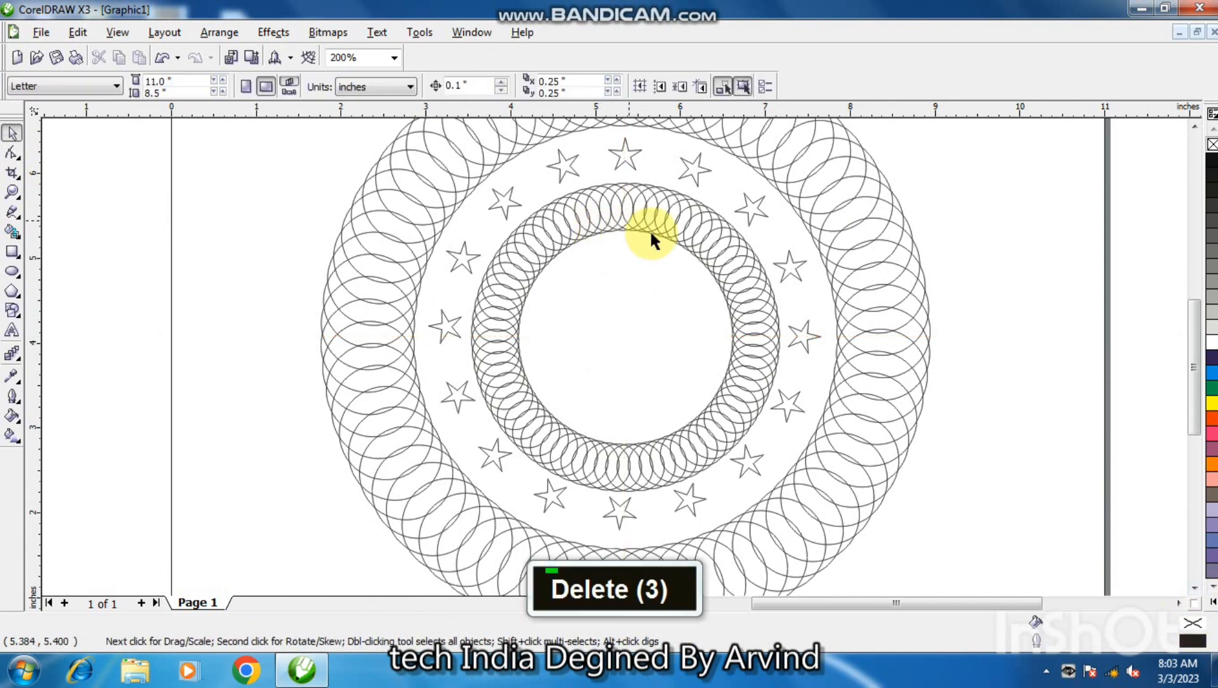
Move the bottom star and the three stars following it on the lower-right arc slightly outward to centre them between the rings.
{"action": "left_click", "coordinate": [623, 514]}
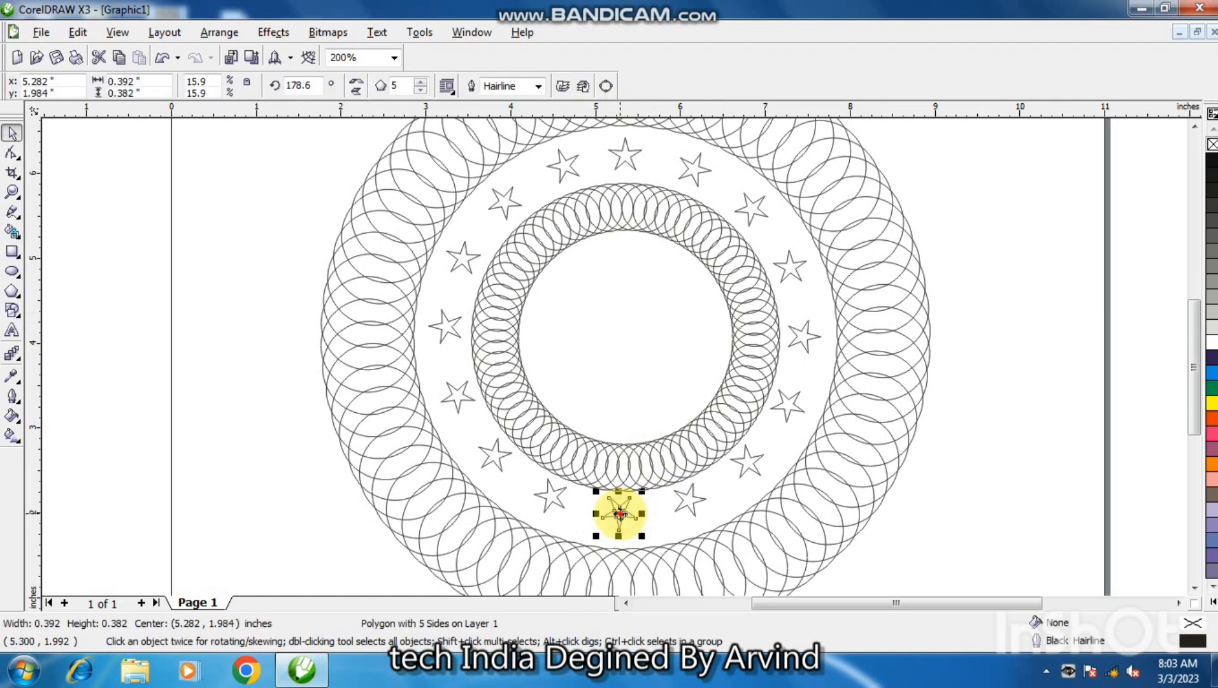
{"action": "left_click_drag", "start_coordinate": [620, 513], "coordinate": [621, 520]}
{"action": "left_click", "coordinate": [691, 500]}
{"action": "left_click_drag", "start_coordinate": [690, 496], "coordinate": [698, 500]}
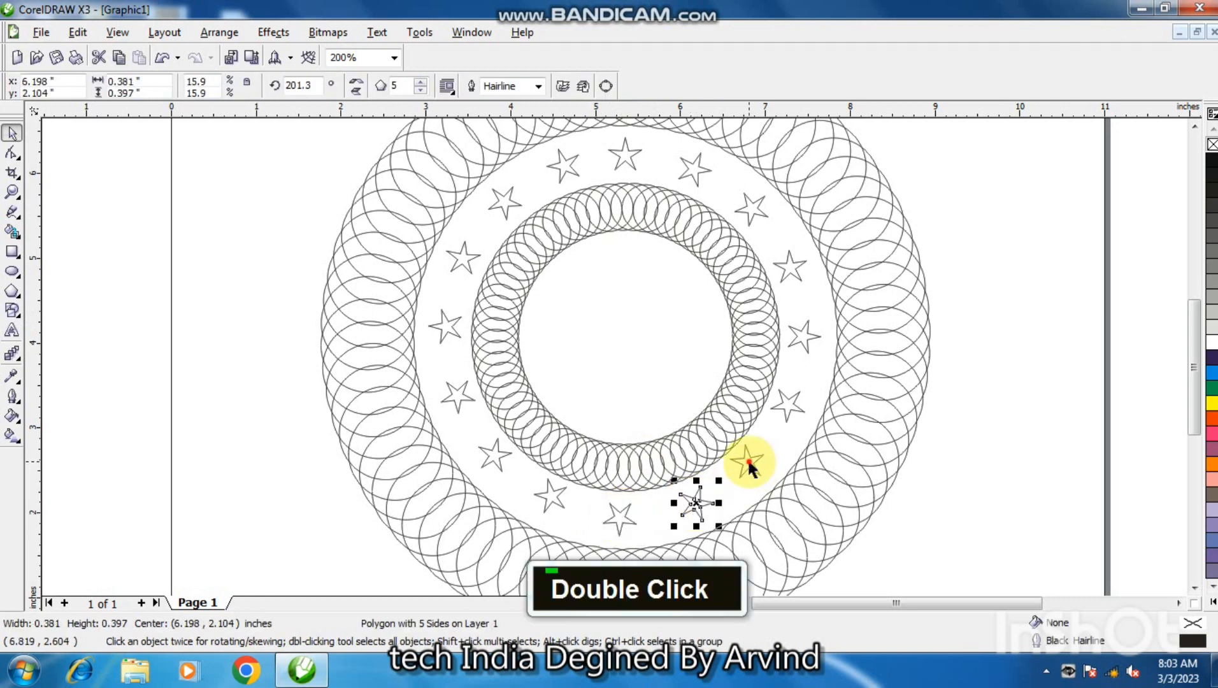
{"action": "left_click_drag", "start_coordinate": [747, 468], "coordinate": [753, 471]}
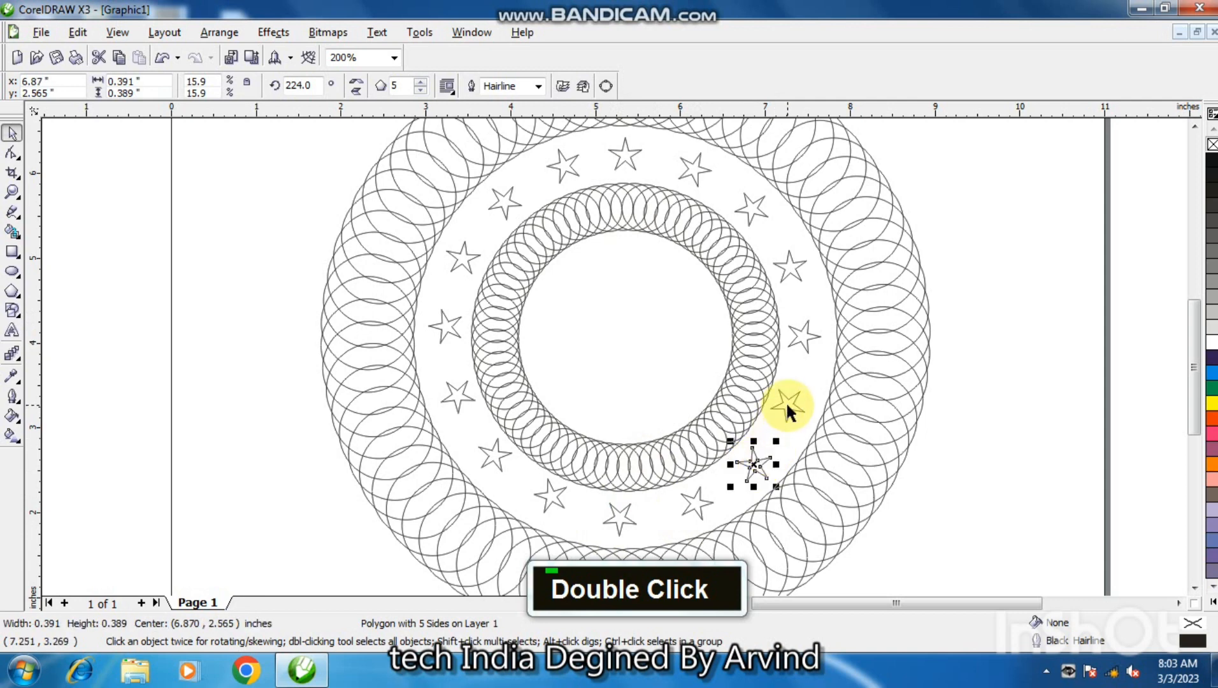
{"action": "left_click_drag", "start_coordinate": [789, 411], "coordinate": [788, 409]}
Shift the three lower-left stars and the leftmost star slightly outward to even out their placement between the rings.
{"action": "left_click", "coordinate": [552, 497]}
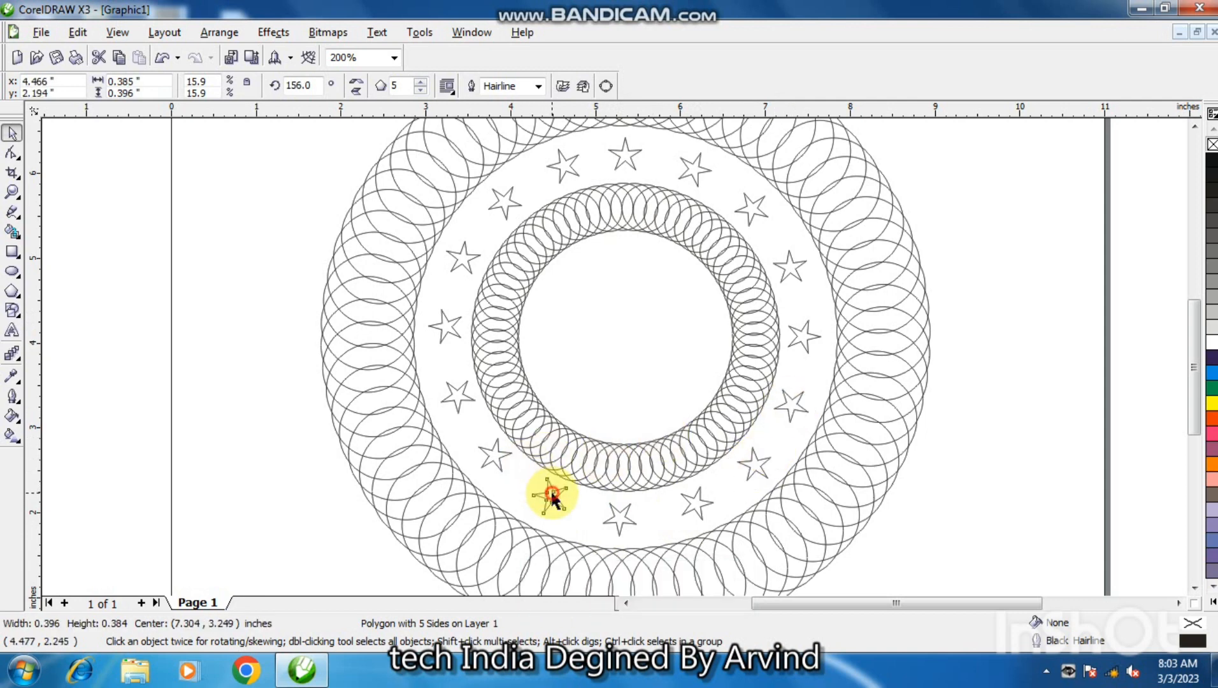
{"action": "left_click_drag", "start_coordinate": [553, 499], "coordinate": [456, 397]}
{"action": "double_click", "coordinate": [495, 454]}
{"action": "double_click", "coordinate": [462, 395]}
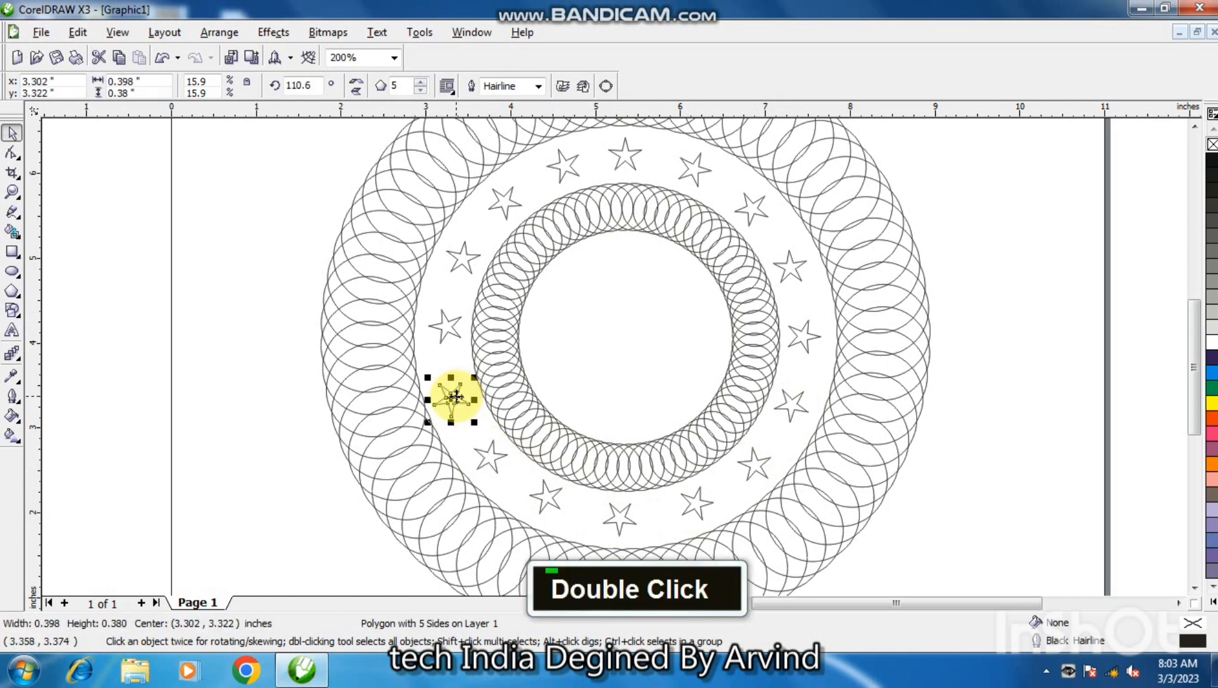
{"action": "left_click", "coordinate": [451, 327]}
{"action": "left_click_drag", "start_coordinate": [448, 325], "coordinate": [444, 322]}
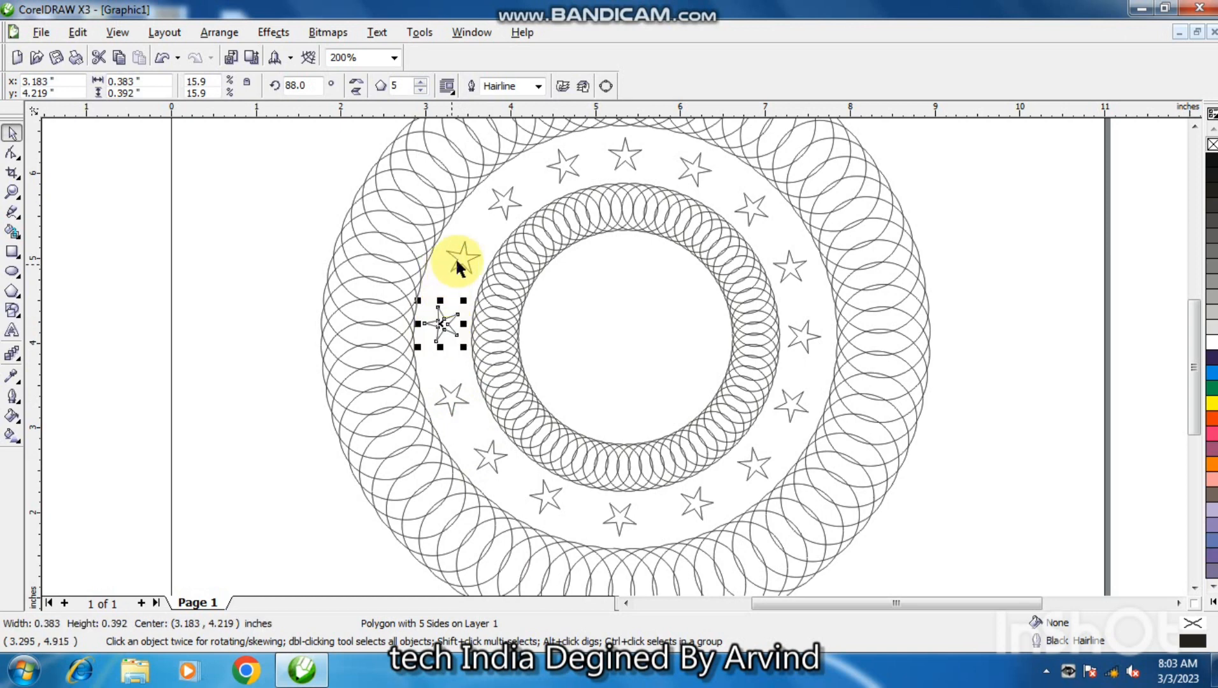
Move the star just above the leftmost one slightly outward, leave the next upper-left star in place, and clear the selection.
{"action": "left_click", "coordinate": [463, 258]}
{"action": "double_click", "coordinate": [461, 260]}
{"action": "left_click_drag", "start_coordinate": [460, 261], "coordinate": [459, 258]}
{"action": "left_click", "coordinate": [504, 201]}
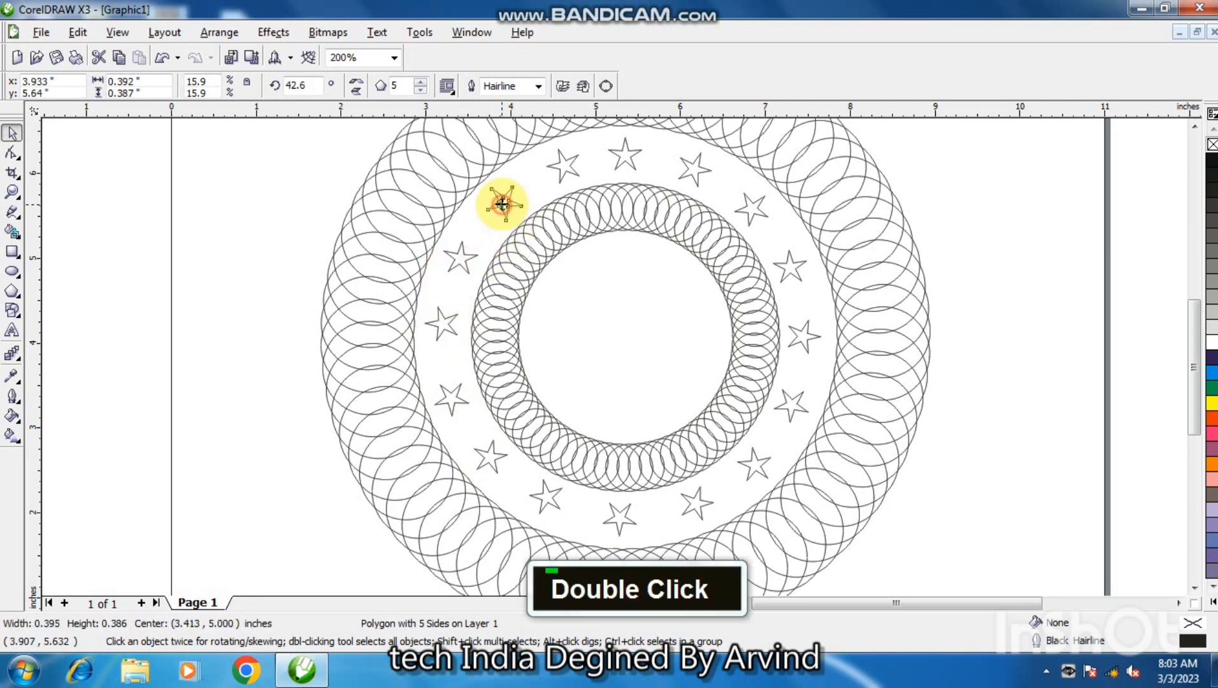
{"action": "double_click", "coordinate": [504, 203]}
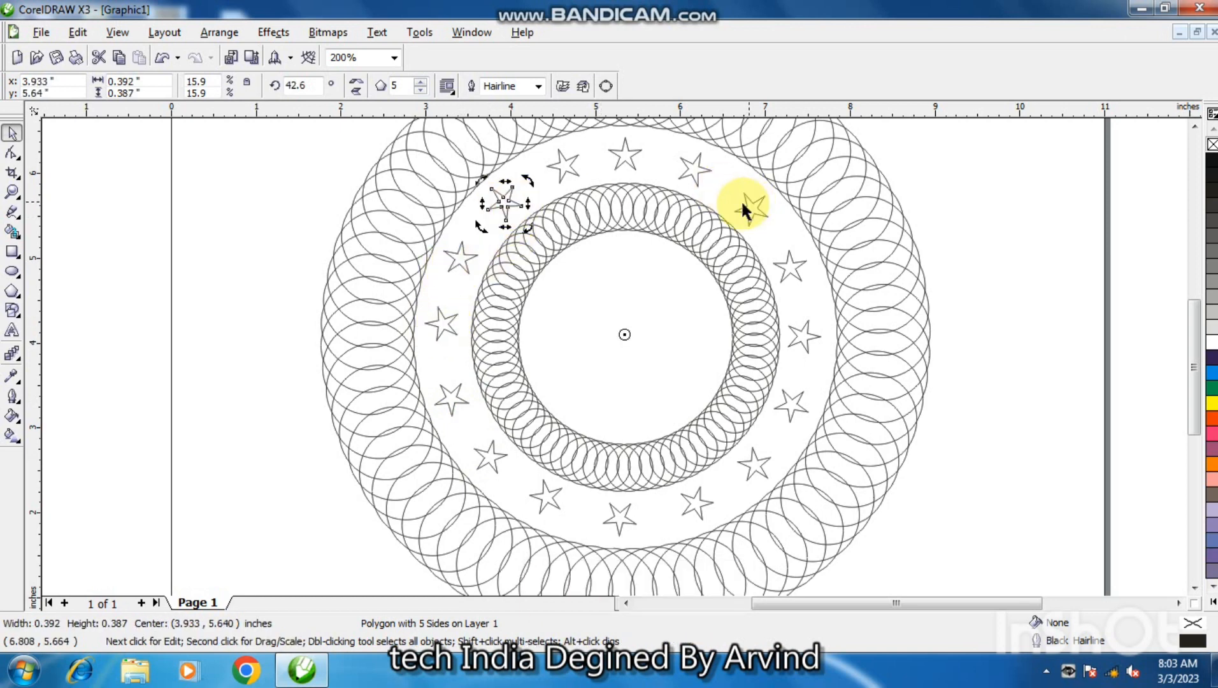
{"action": "left_click", "coordinate": [992, 362]}
Add the letters J, B and S as three separate artistic text objects in 24 pt Arial outside the page, beside the design.
{"action": "key", "text": "F3"}
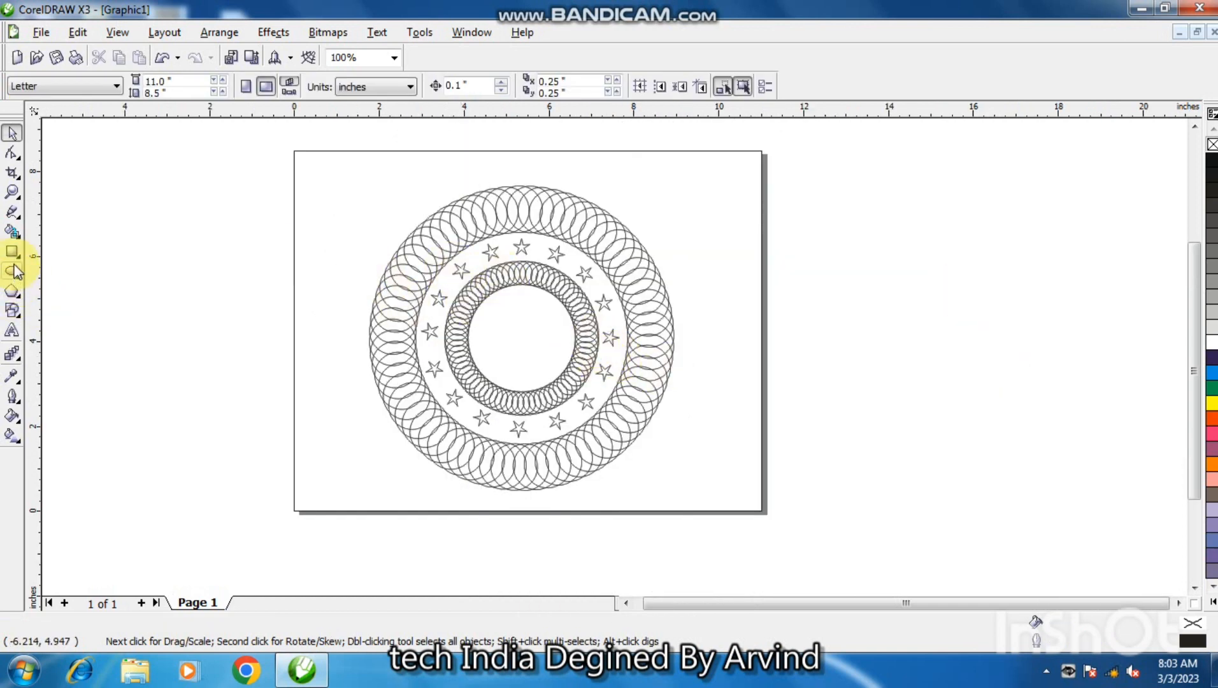
{"action": "left_click", "coordinate": [12, 330]}
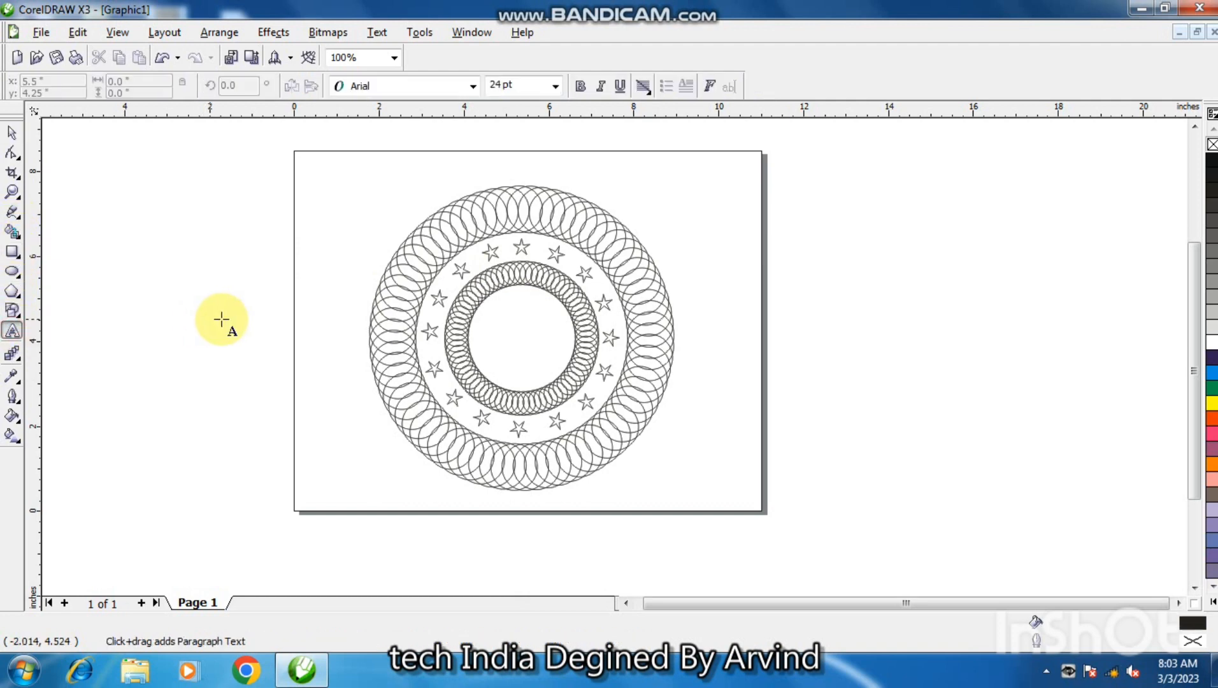
{"action": "left_click", "coordinate": [221, 320]}
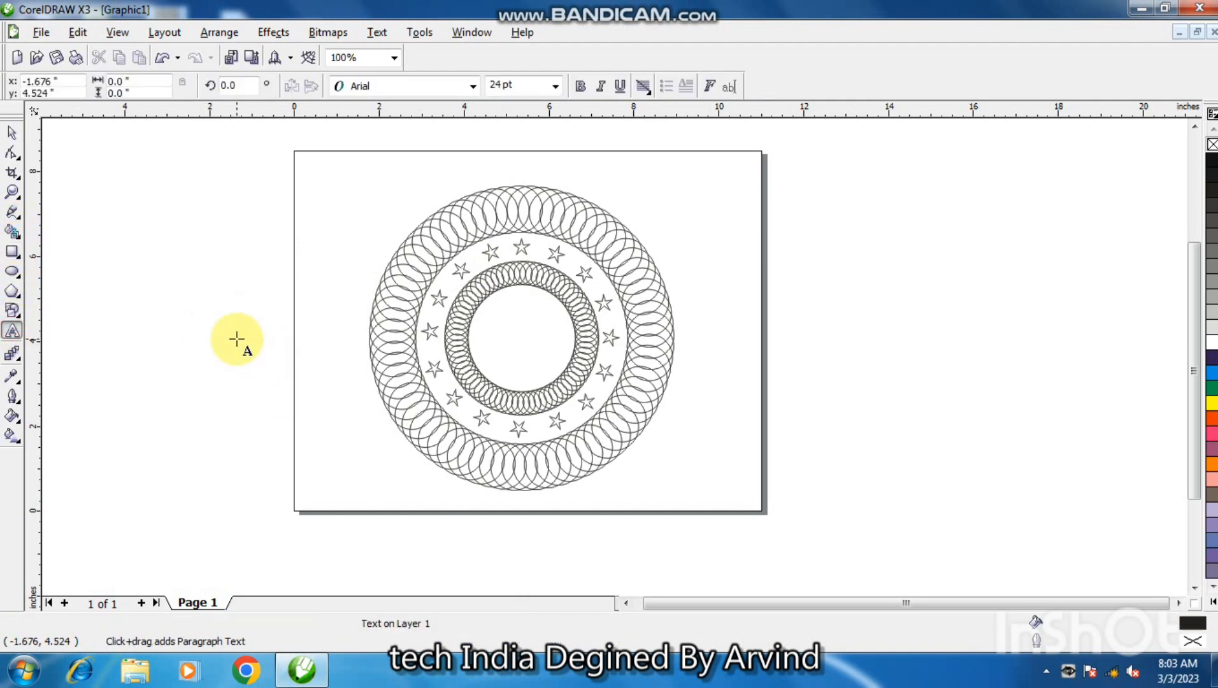
{"action": "type", "text": "J"}
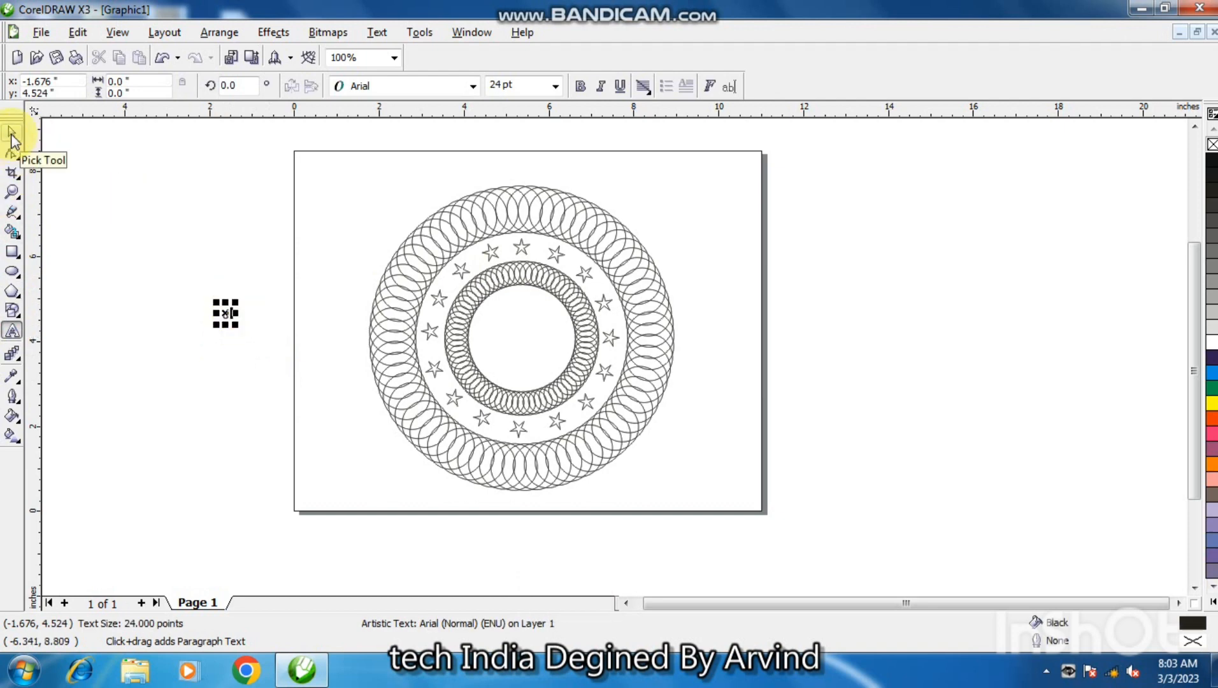
{"action": "left_click", "coordinate": [12, 132]}
{"action": "left_click", "coordinate": [267, 401]}
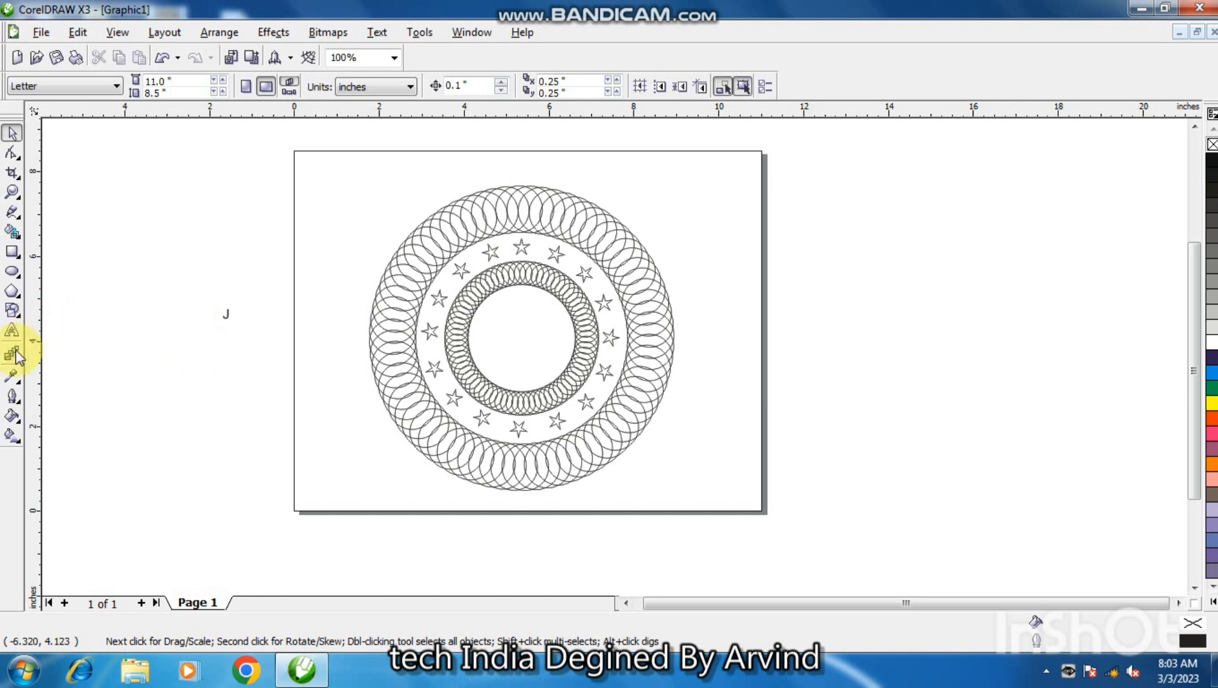
{"action": "left_click", "coordinate": [12, 331]}
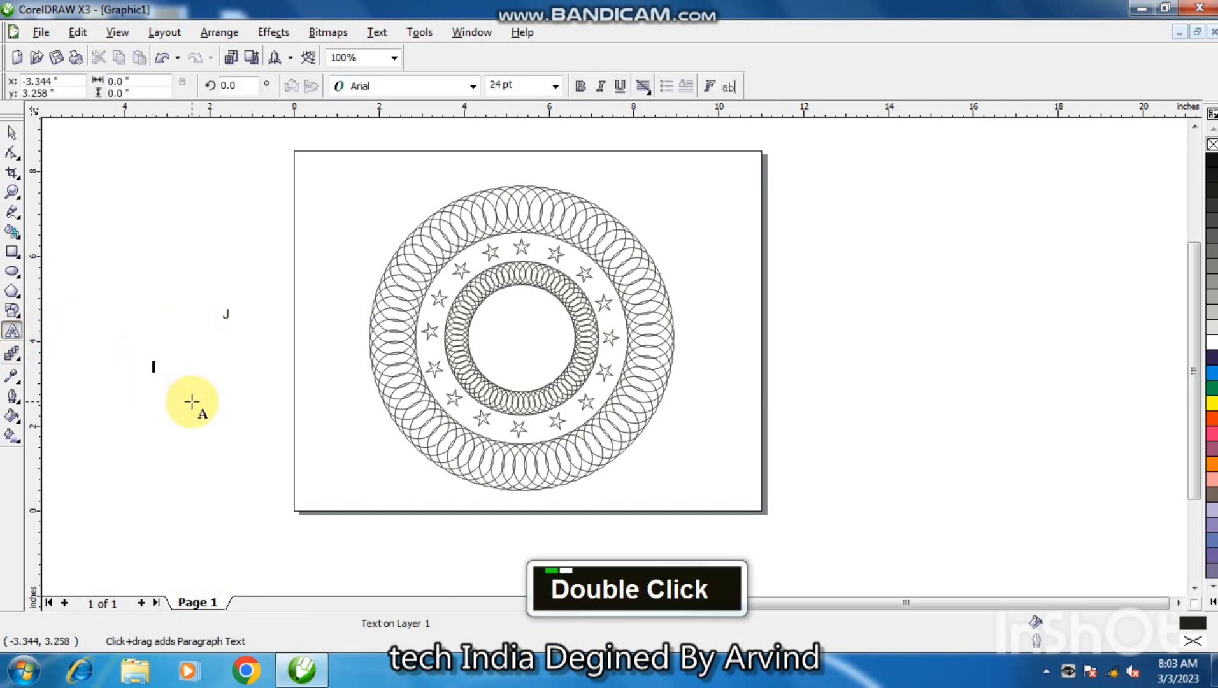
{"action": "type", "text": "B"}
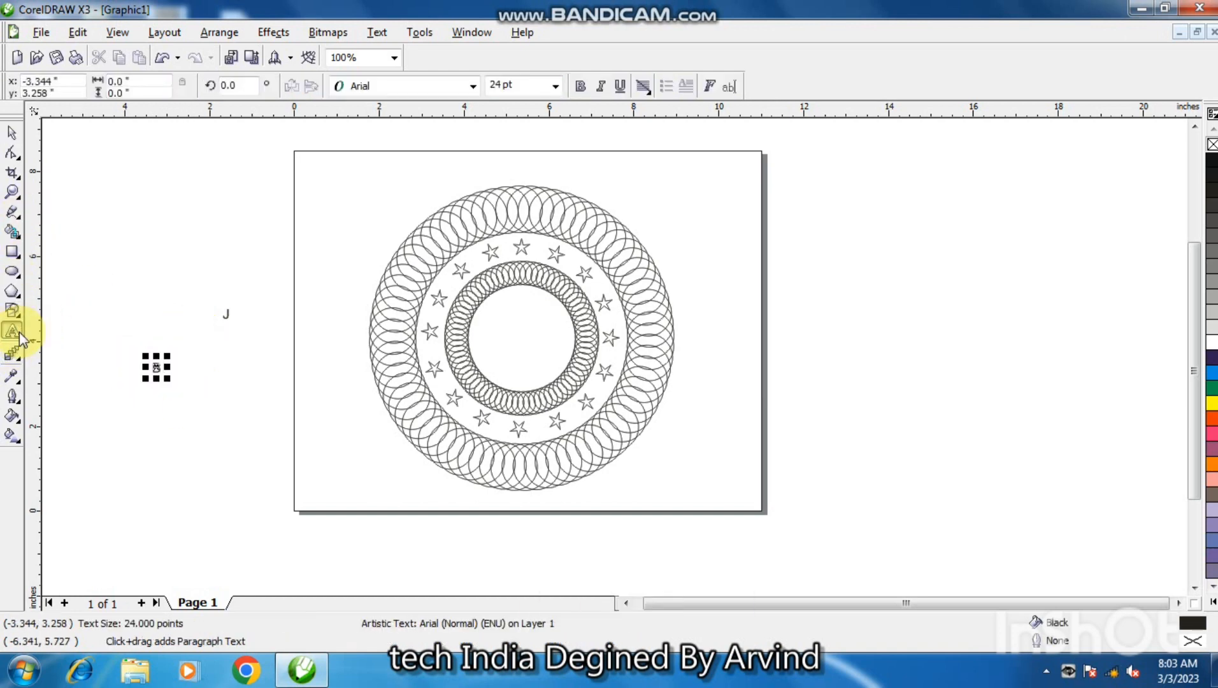
{"action": "left_click", "coordinate": [130, 421]}
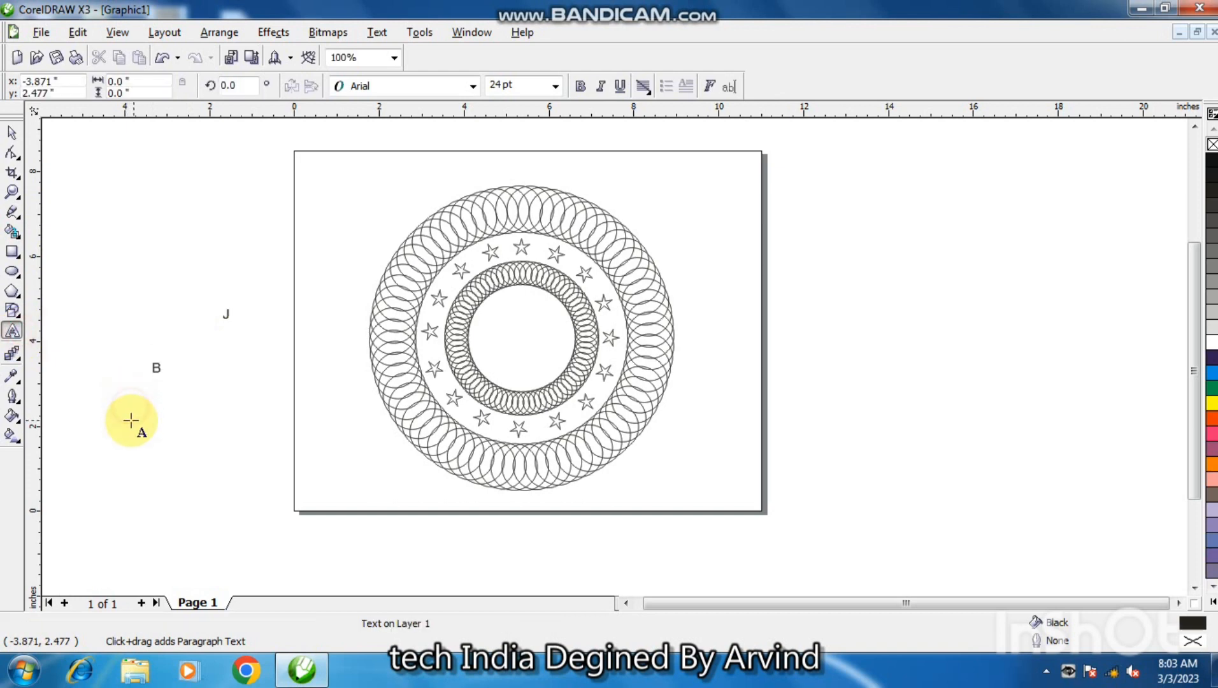
{"action": "type", "text": "S"}
{"action": "left_click", "coordinate": [11, 132]}
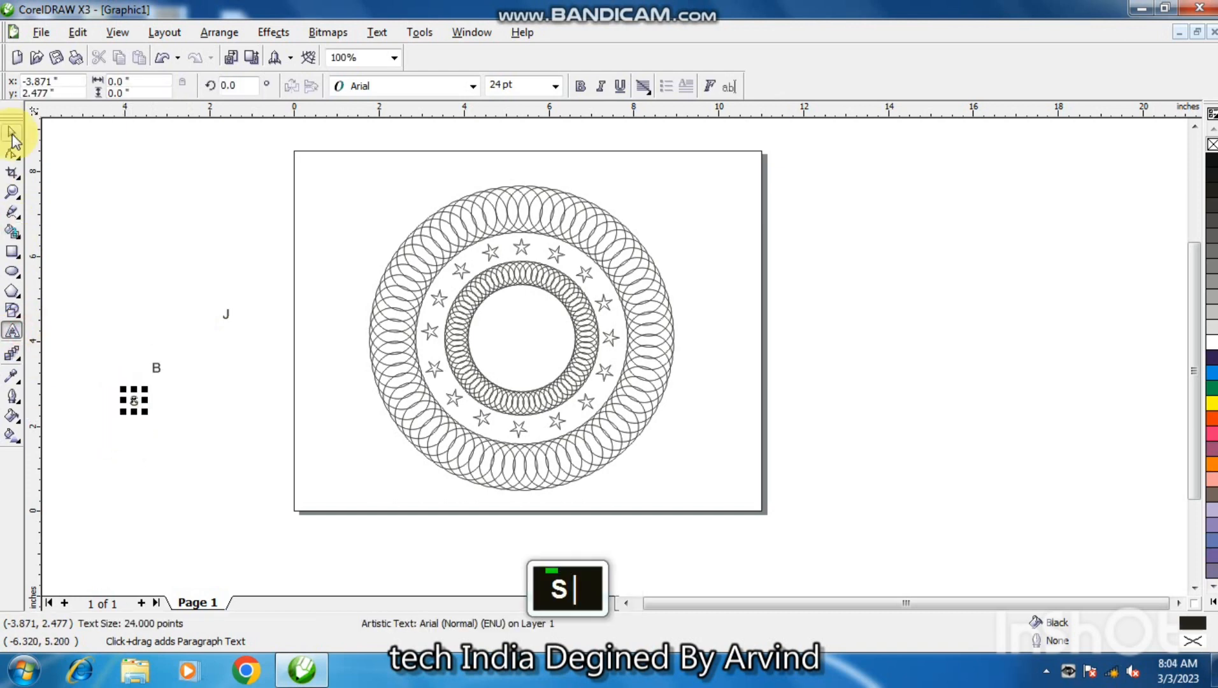
Place the letter J inside the inner ring, enlarged to about 107 pt, and set its font to Arial Black.
{"action": "left_click_drag", "start_coordinate": [225, 317], "coordinate": [520, 317]}
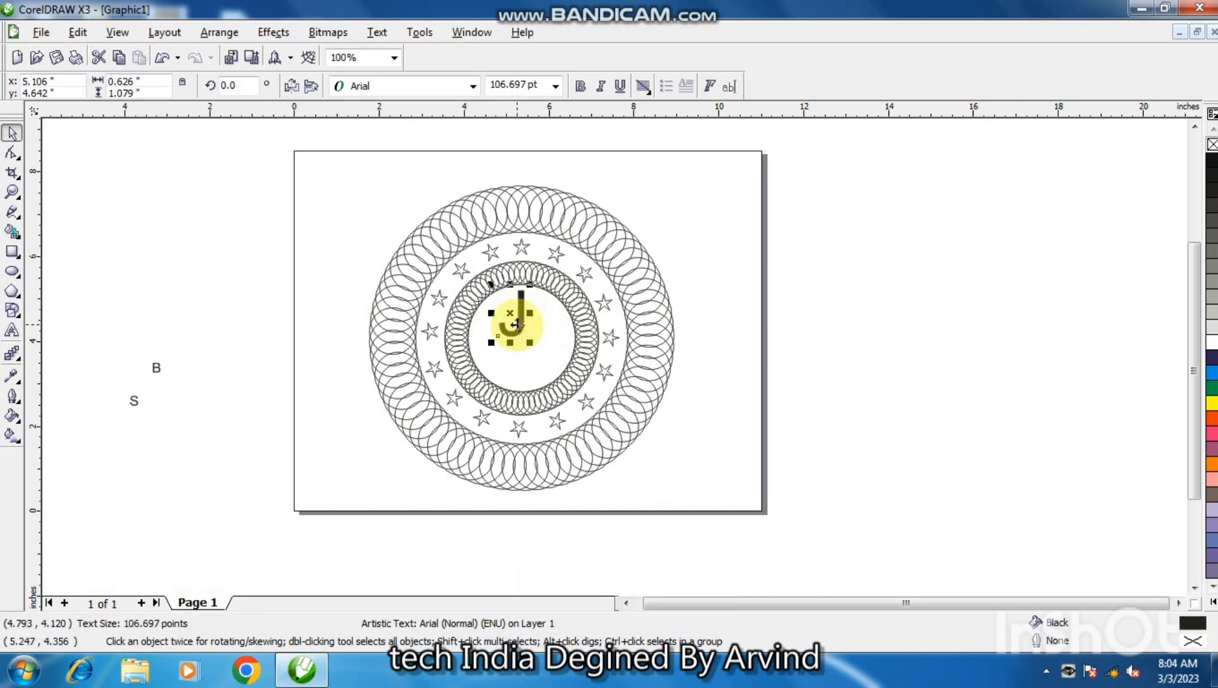
{"action": "left_click", "coordinate": [473, 86]}
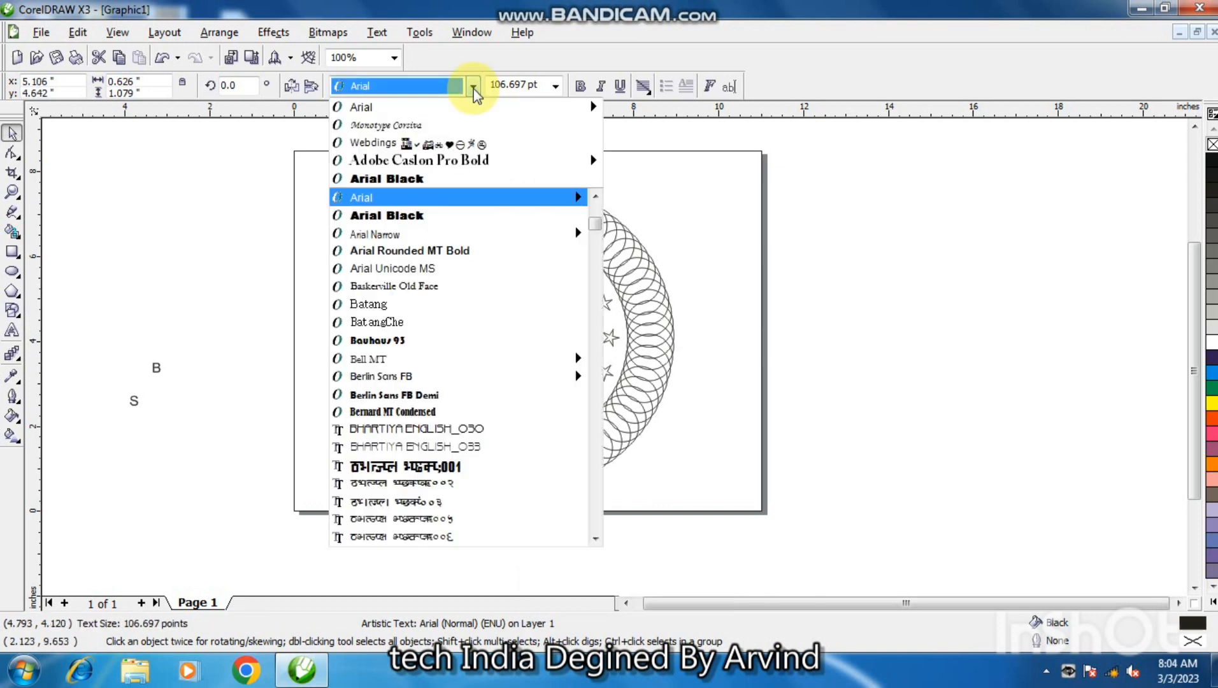
{"action": "left_click", "coordinate": [406, 179]}
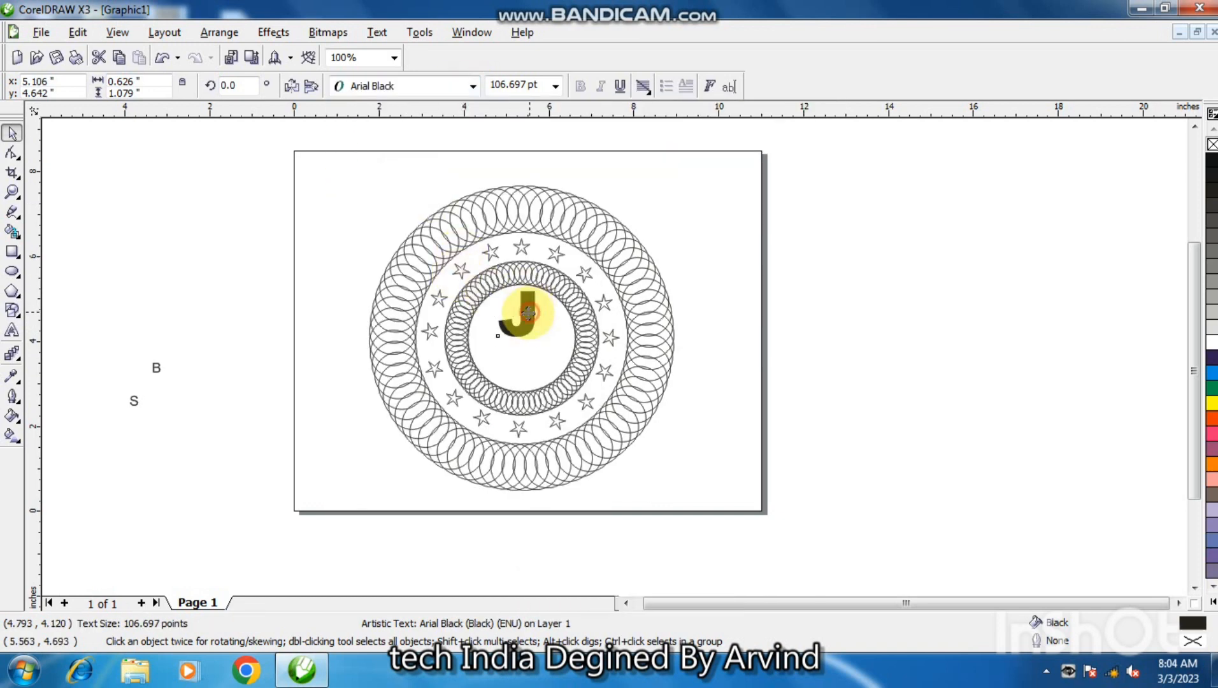
{"action": "left_click_drag", "start_coordinate": [529, 312], "coordinate": [514, 320]}
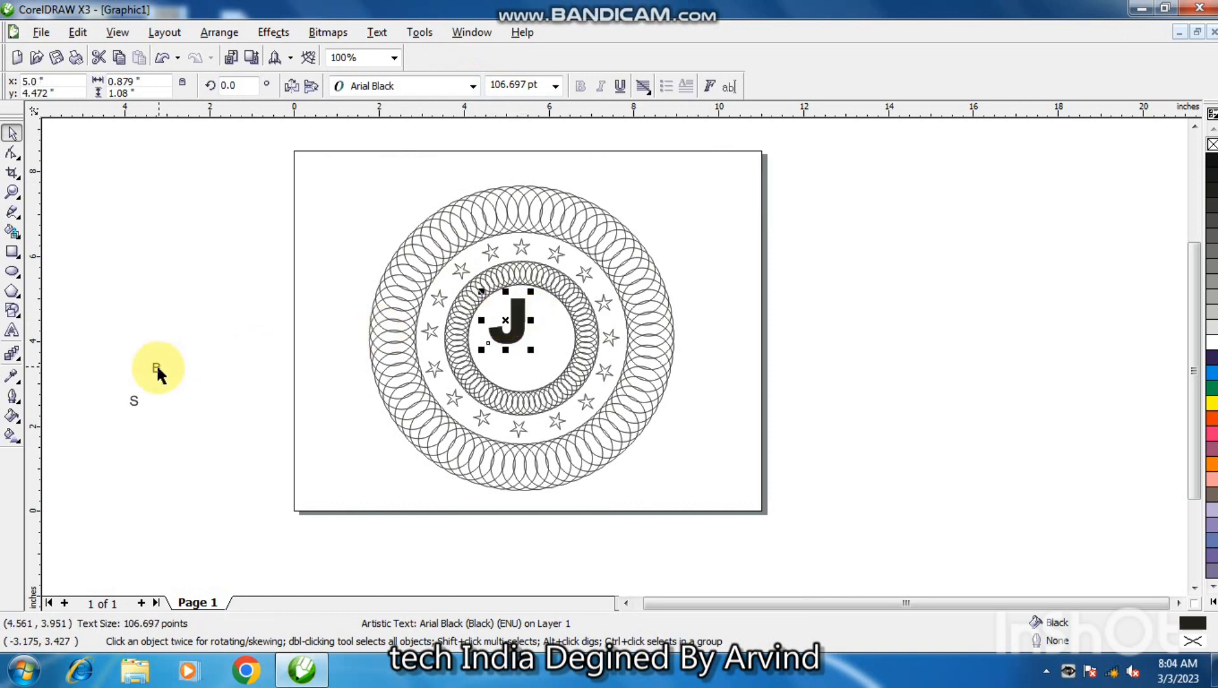
Place the letter B inside the inner ring beside the J, enlarged to about 122 pt, and set its font to Arial Black.
{"action": "left_click", "coordinate": [156, 364]}
{"action": "left_click_drag", "start_coordinate": [154, 363], "coordinate": [529, 314]}
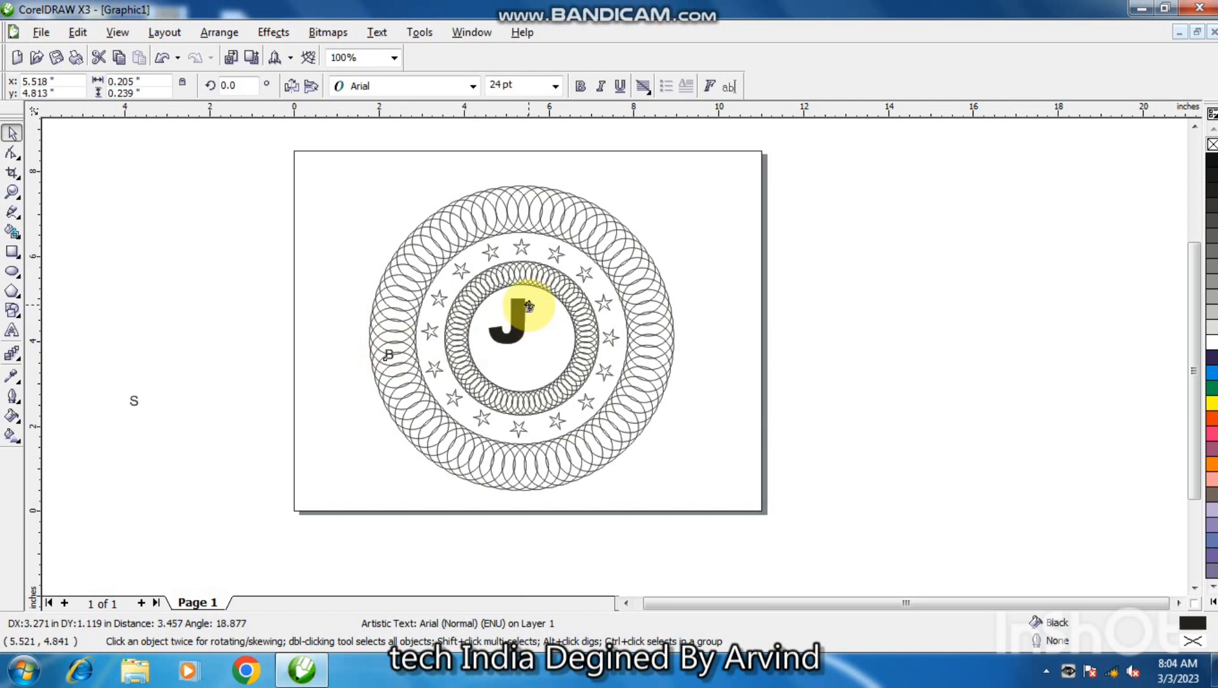
{"action": "key", "text": "F2"}
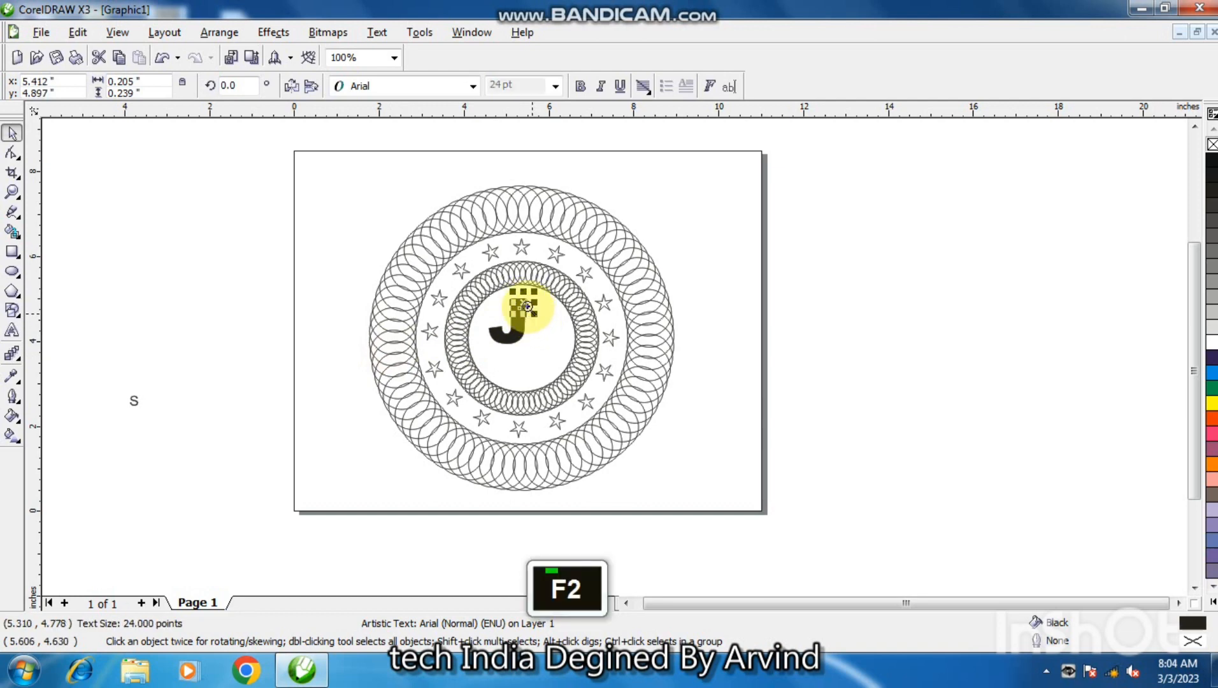
{"action": "left_click", "coordinate": [526, 303]}
{"action": "key", "text": "shift"}
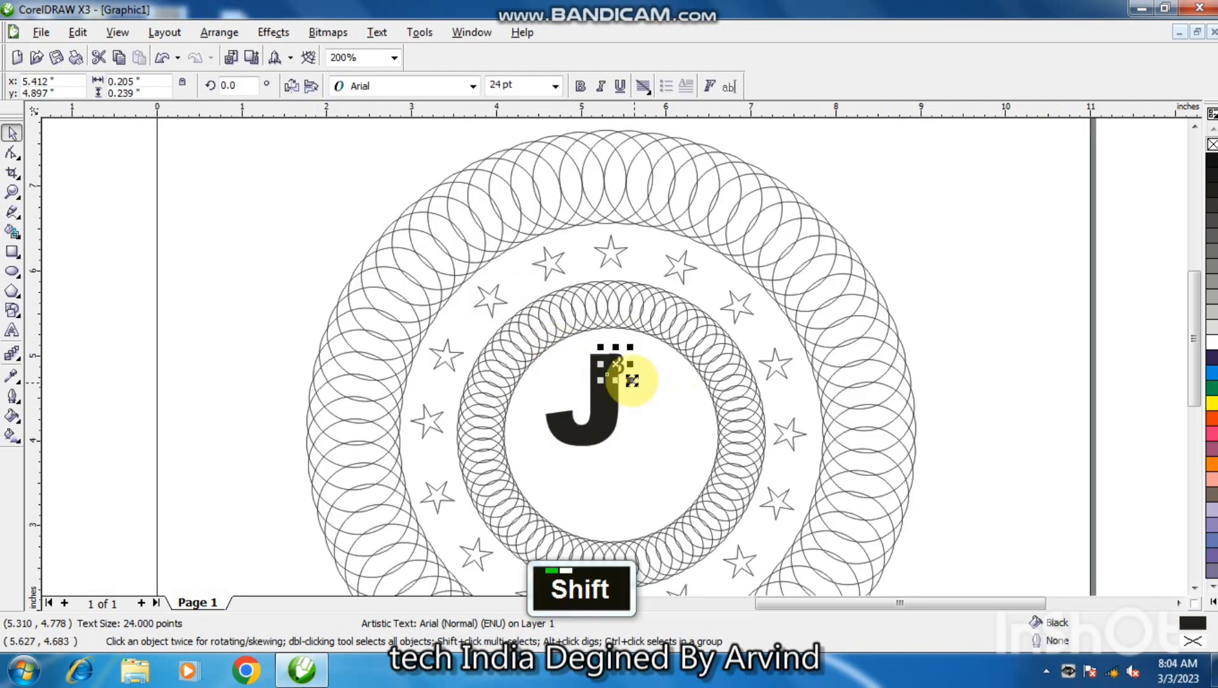
{"action": "left_click_drag", "start_coordinate": [632, 381], "coordinate": [645, 422]}
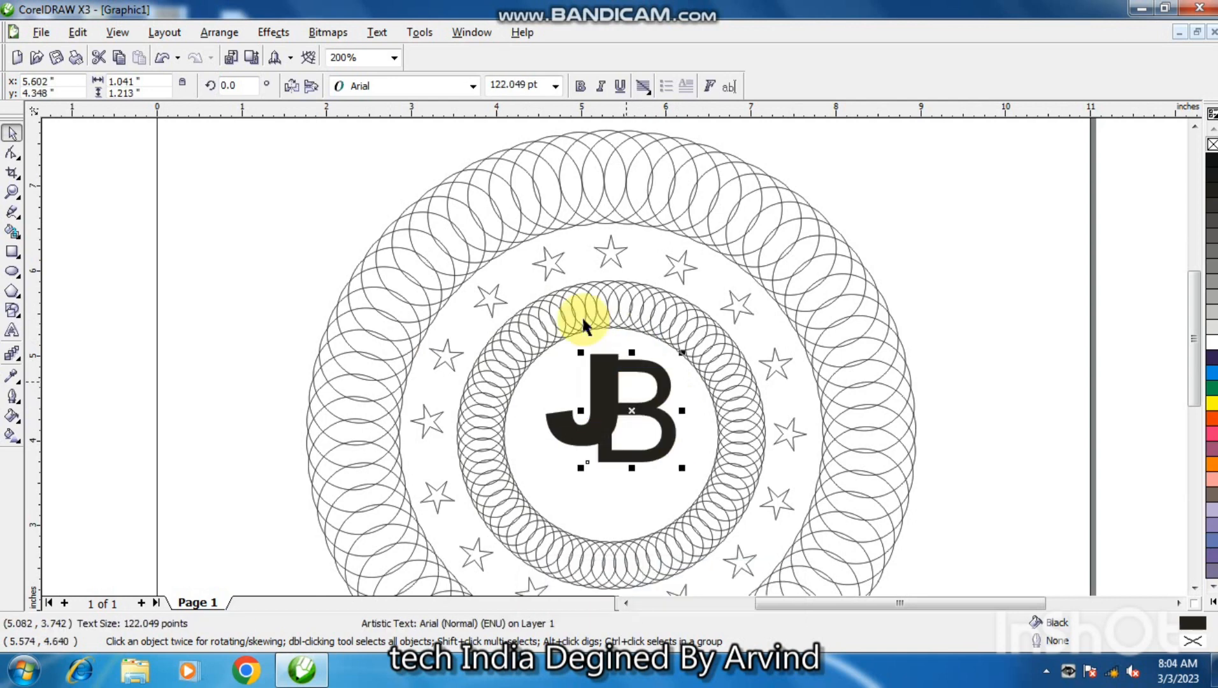
{"action": "left_click", "coordinate": [432, 89]}
{"action": "left_click", "coordinate": [426, 126]}
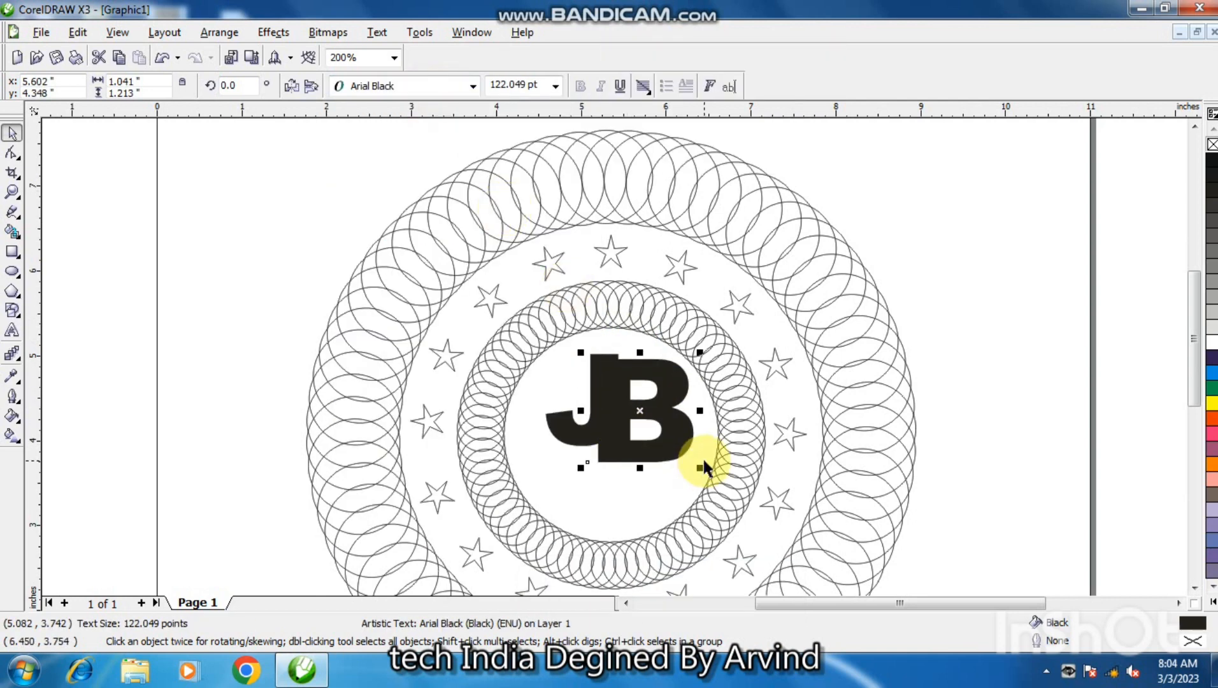
Scale the letter B down to about 98 pt and move it up so its top edge lines up with the J.
{"action": "left_click_drag", "start_coordinate": [702, 469], "coordinate": [693, 457]}
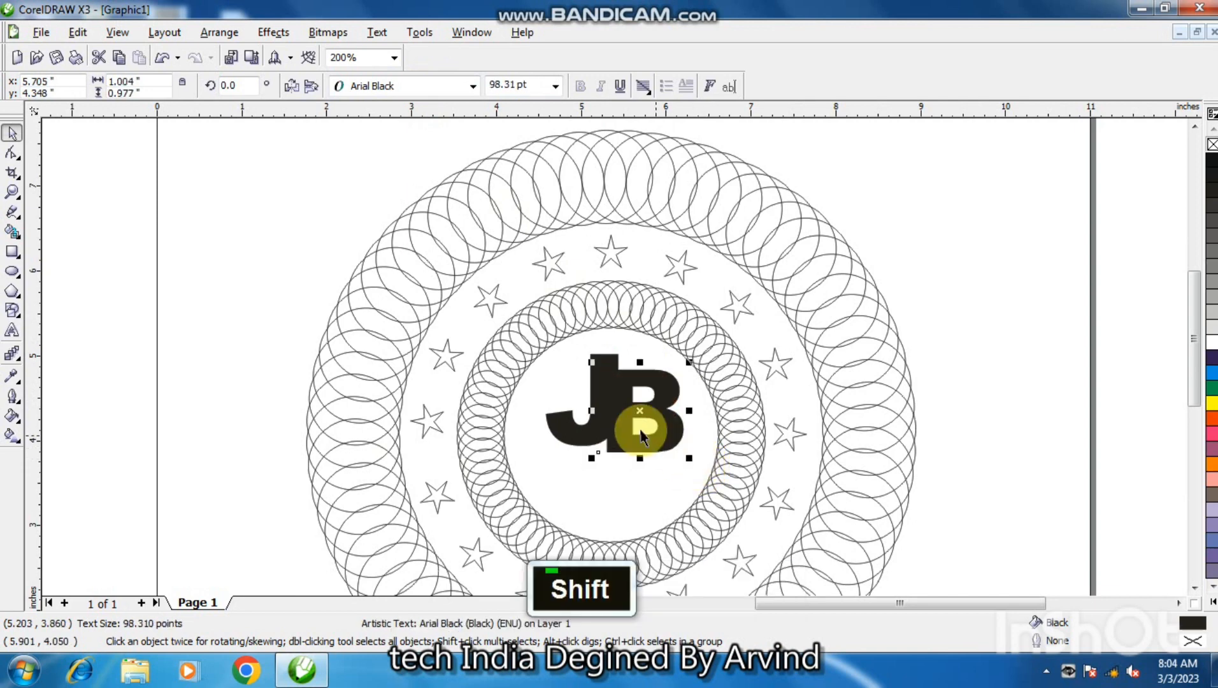
{"action": "left_click_drag", "start_coordinate": [620, 422], "coordinate": [620, 409]}
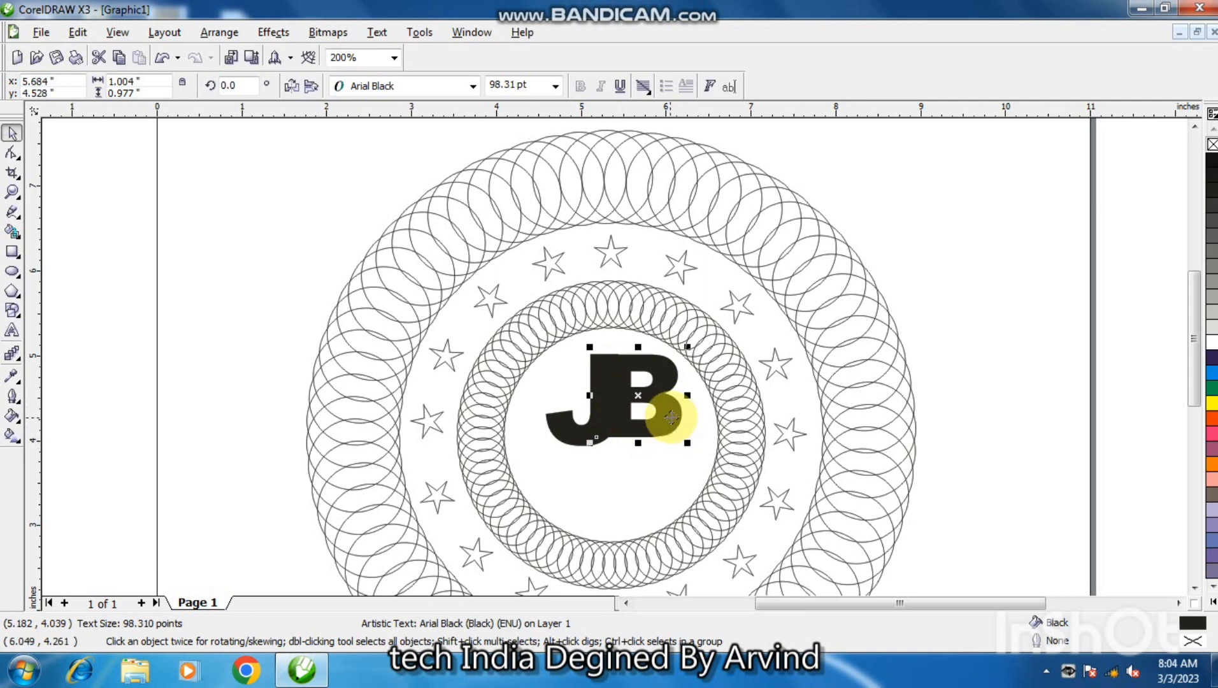
{"action": "key", "text": "F2"}
{"action": "left_click_drag", "start_coordinate": [616, 359], "coordinate": [630, 371]}
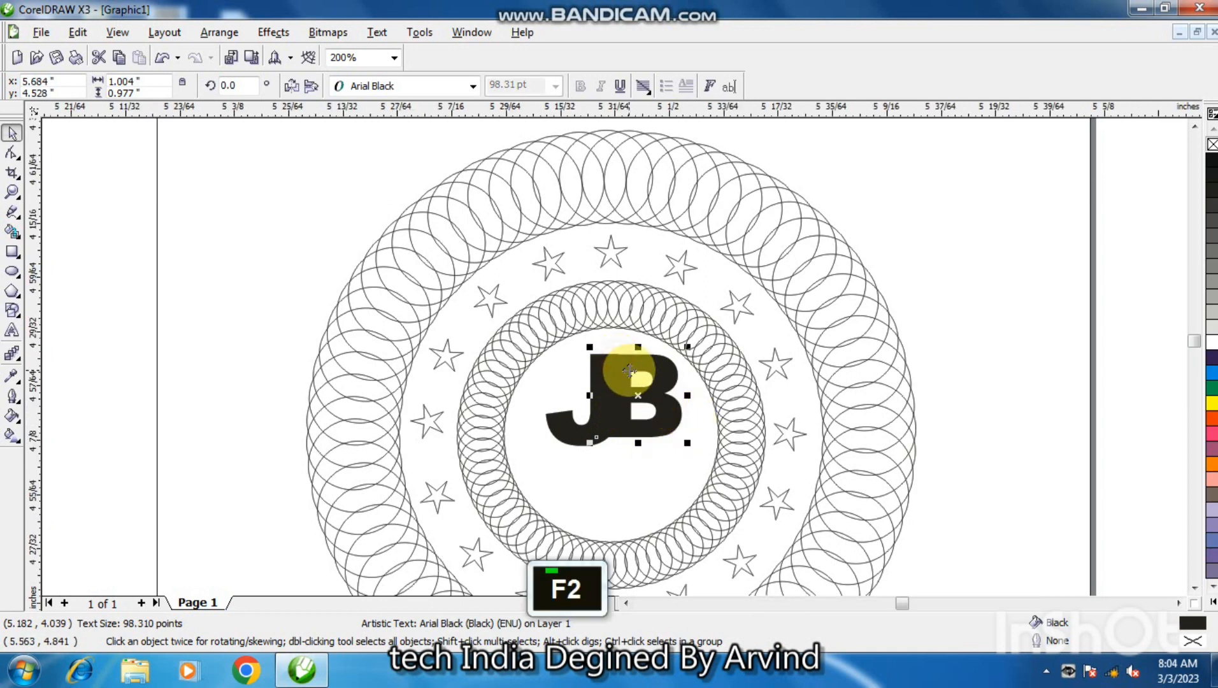
{"action": "key", "text": "F3"}
{"action": "key", "text": "F3"}
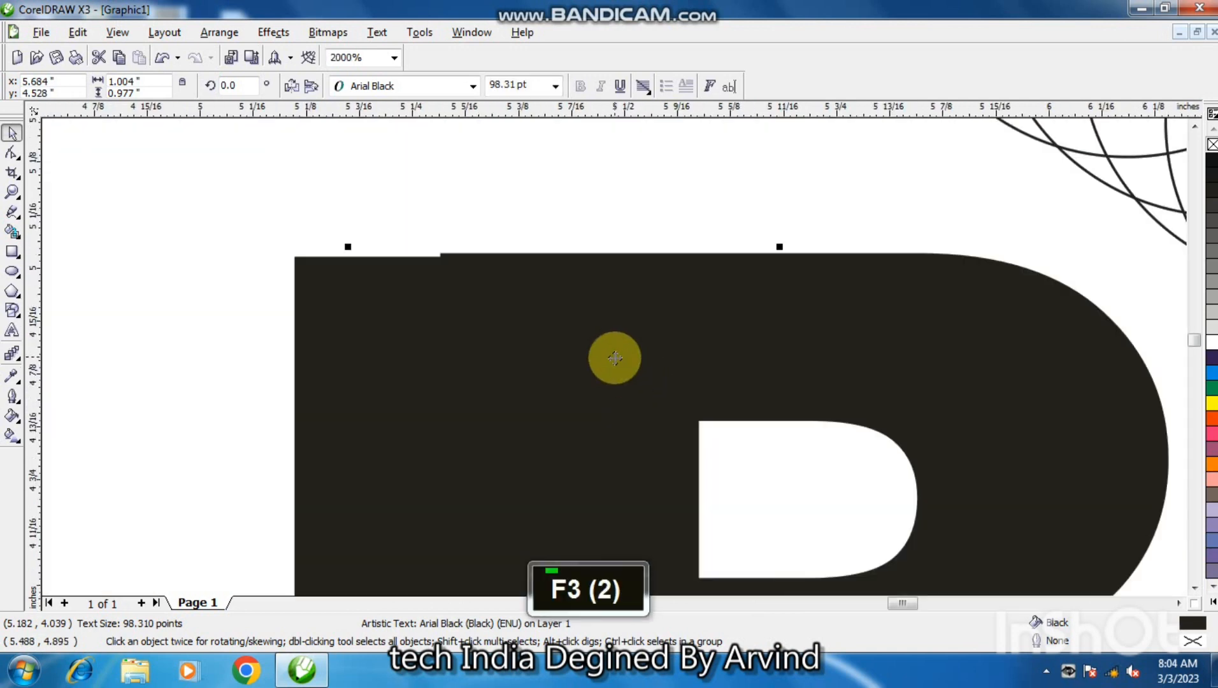
{"action": "left_click_drag", "start_coordinate": [611, 348], "coordinate": [610, 351]}
{"action": "key", "text": "F3"}
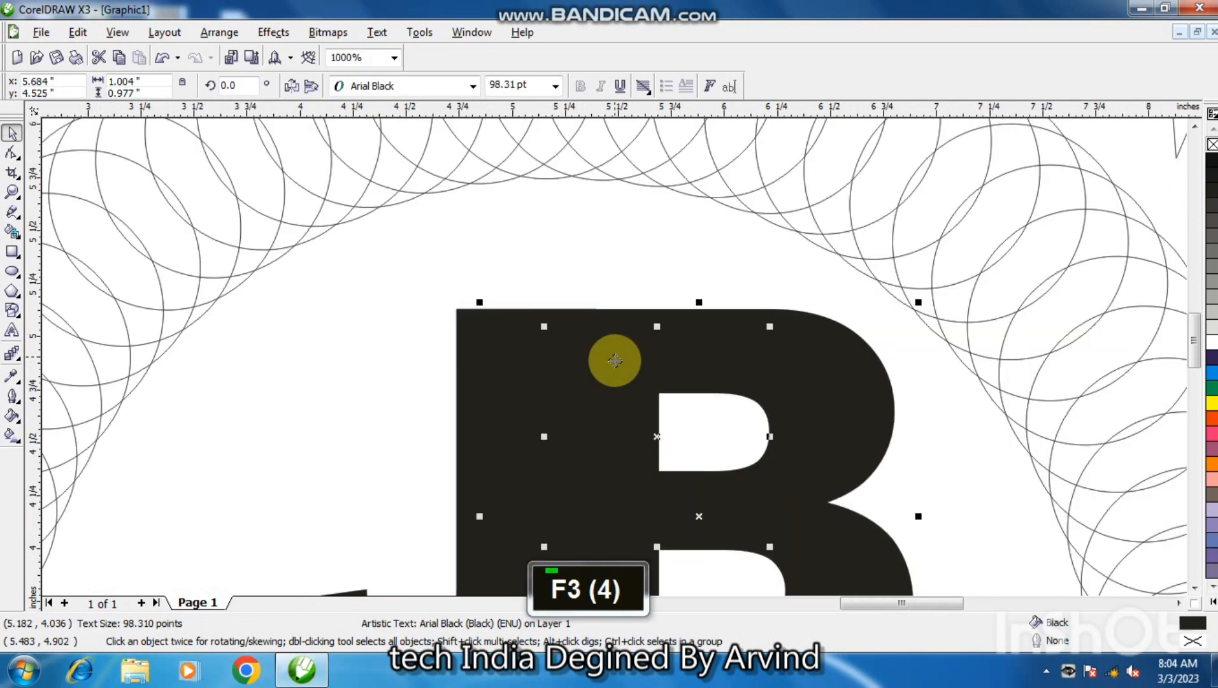
{"action": "key", "text": "F3"}
{"action": "key", "text": "F3"}
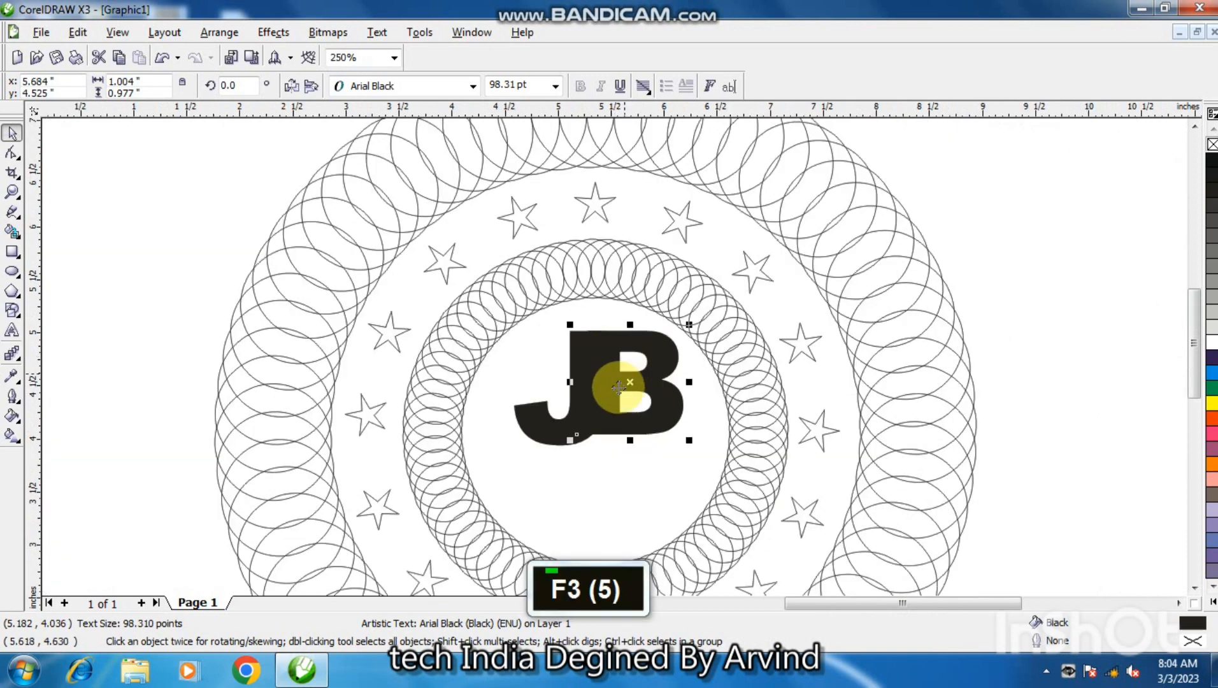
{"action": "key", "text": "F3"}
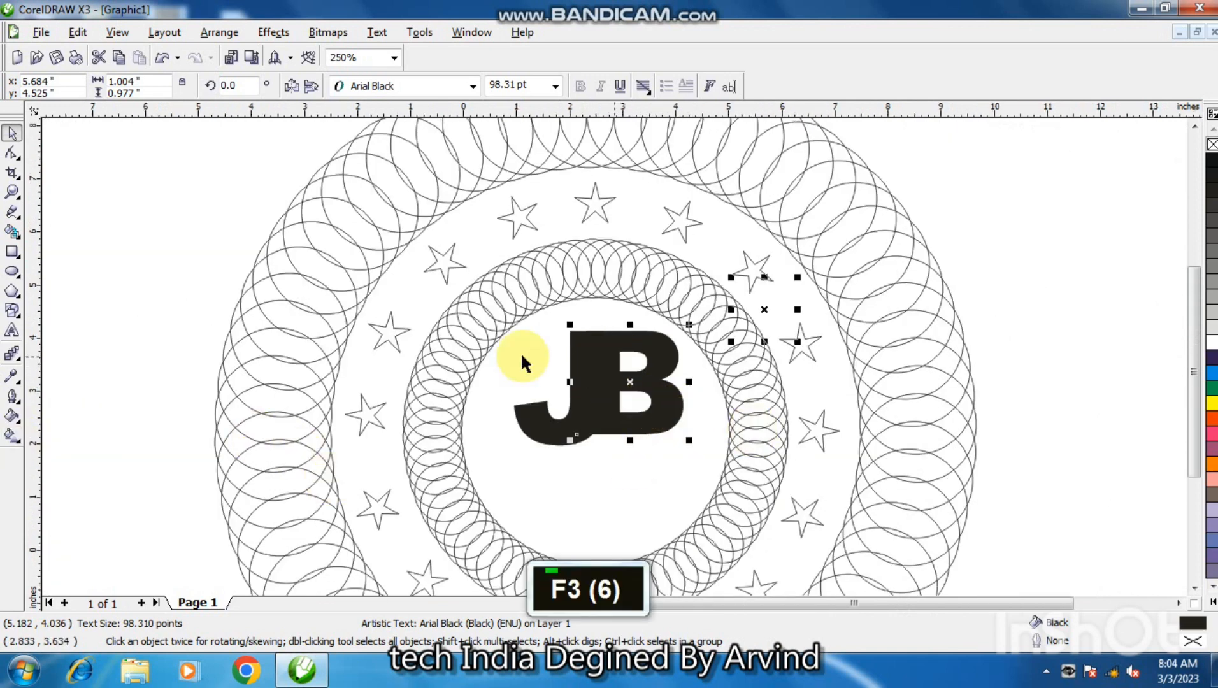
Place the letter S inside the inner ring below the B, in Arial Black at about 76 pt.
{"action": "left_click", "coordinate": [263, 412]}
{"action": "left_click_drag", "start_coordinate": [263, 412], "coordinate": [769, 385]}
{"action": "key", "text": "shift"}
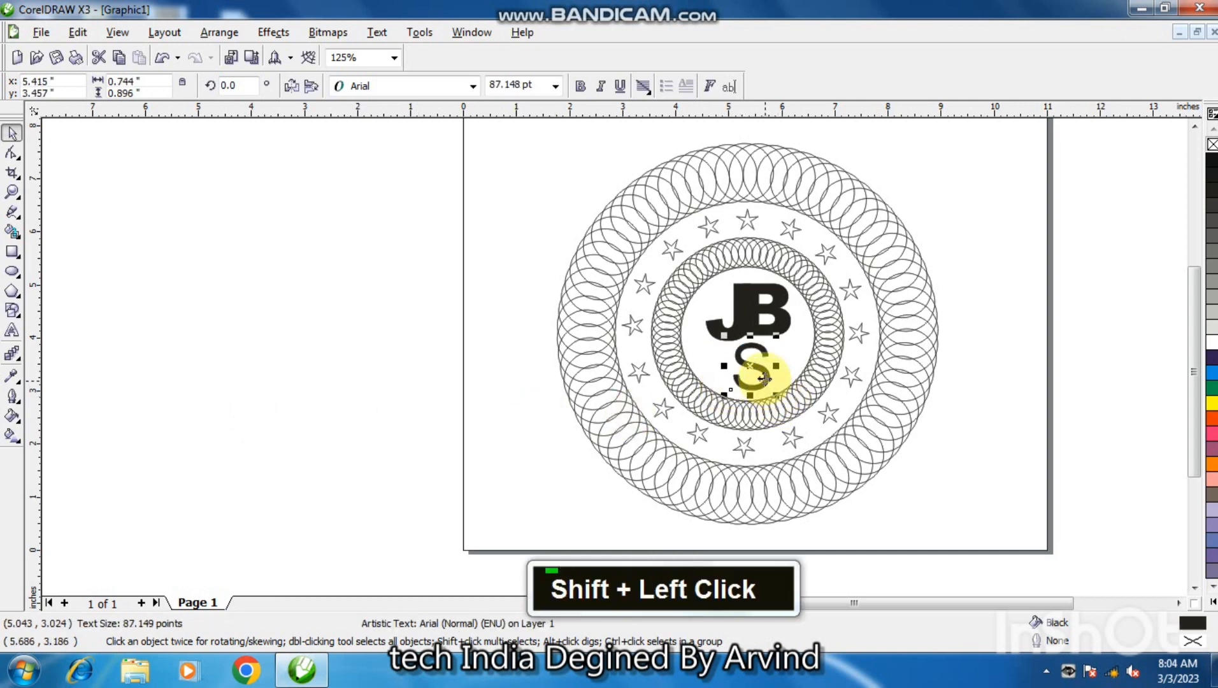
{"action": "left_click", "coordinate": [472, 86]}
{"action": "left_click", "coordinate": [631, 101]}
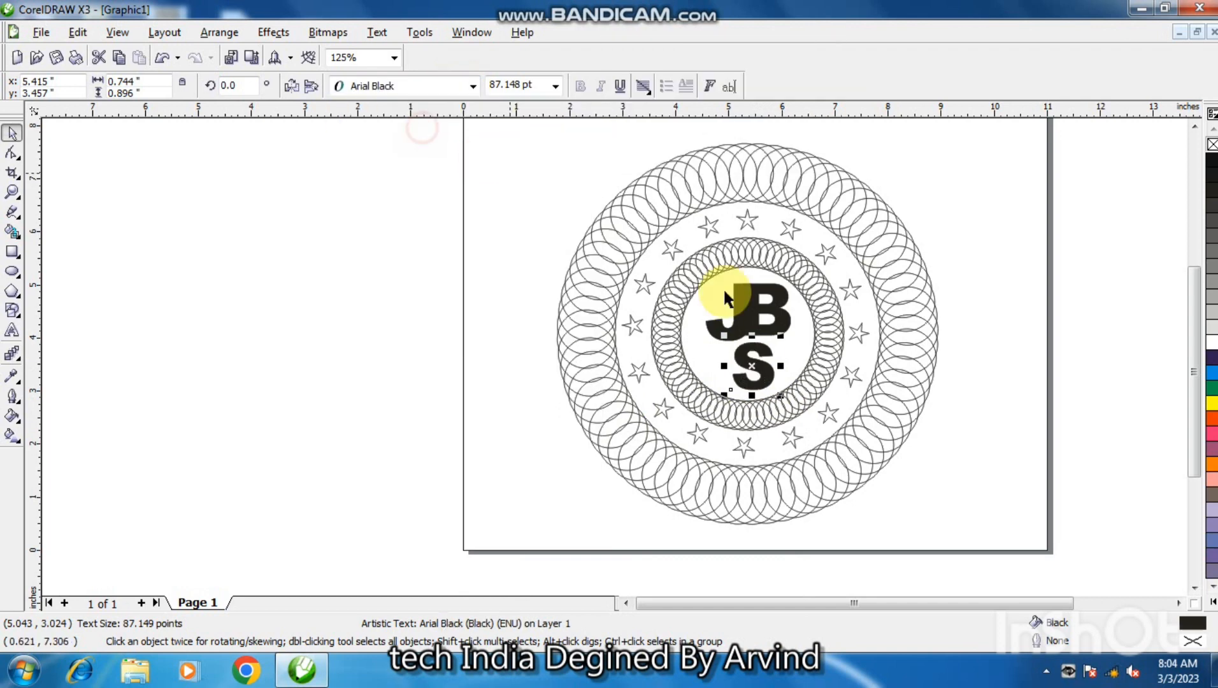
{"action": "left_click_drag", "start_coordinate": [778, 395], "coordinate": [784, 387]}
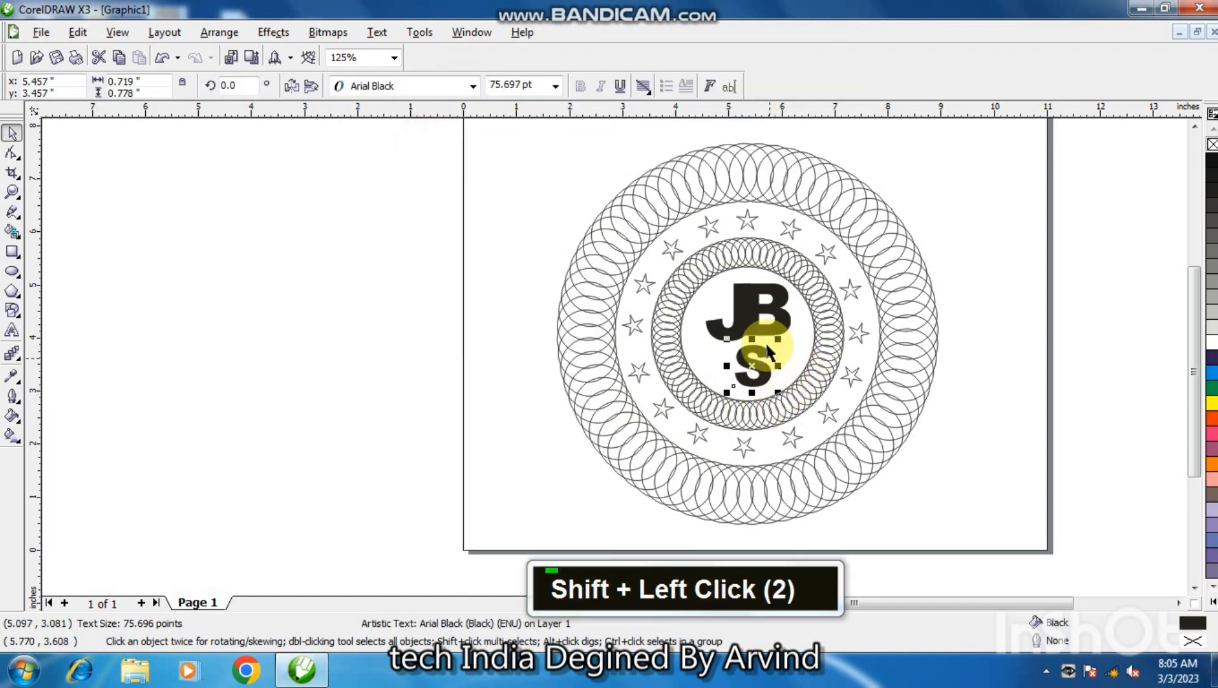
Nudge the letter B 0.1 inch to the left, closer to the J, and clear the selection.
{"action": "left_click", "coordinate": [763, 312]}
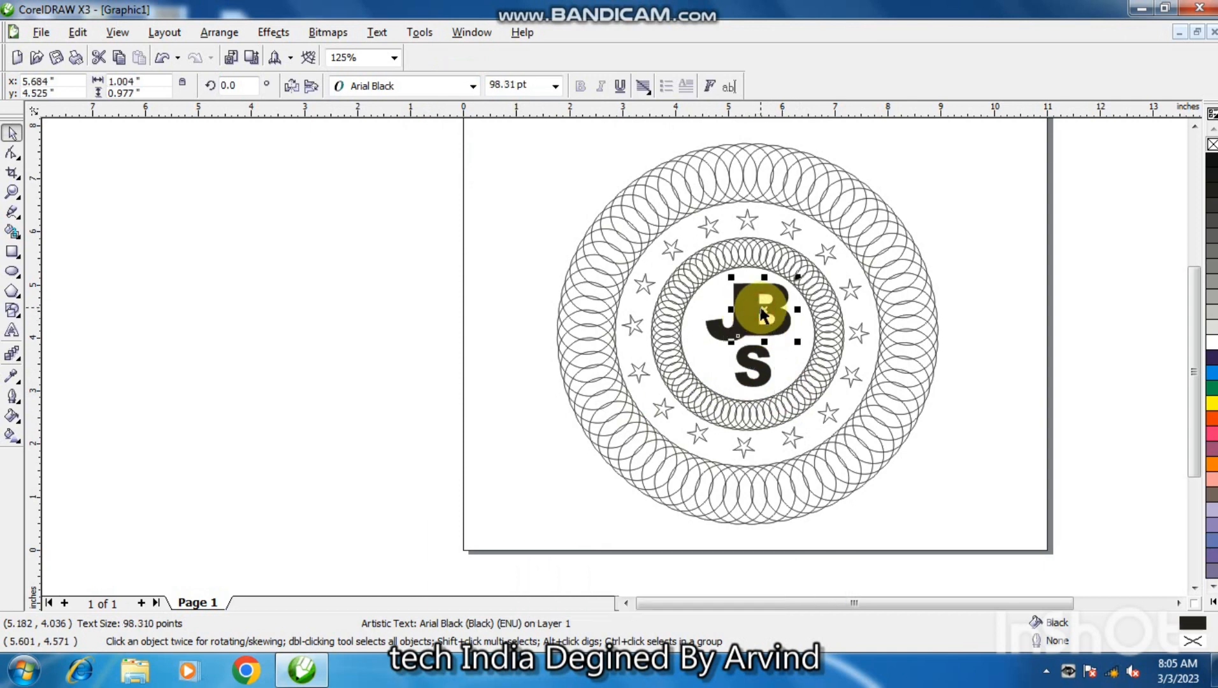
{"action": "key", "text": "ctrl+Left"}
{"action": "key", "text": "ctrl+Left"}
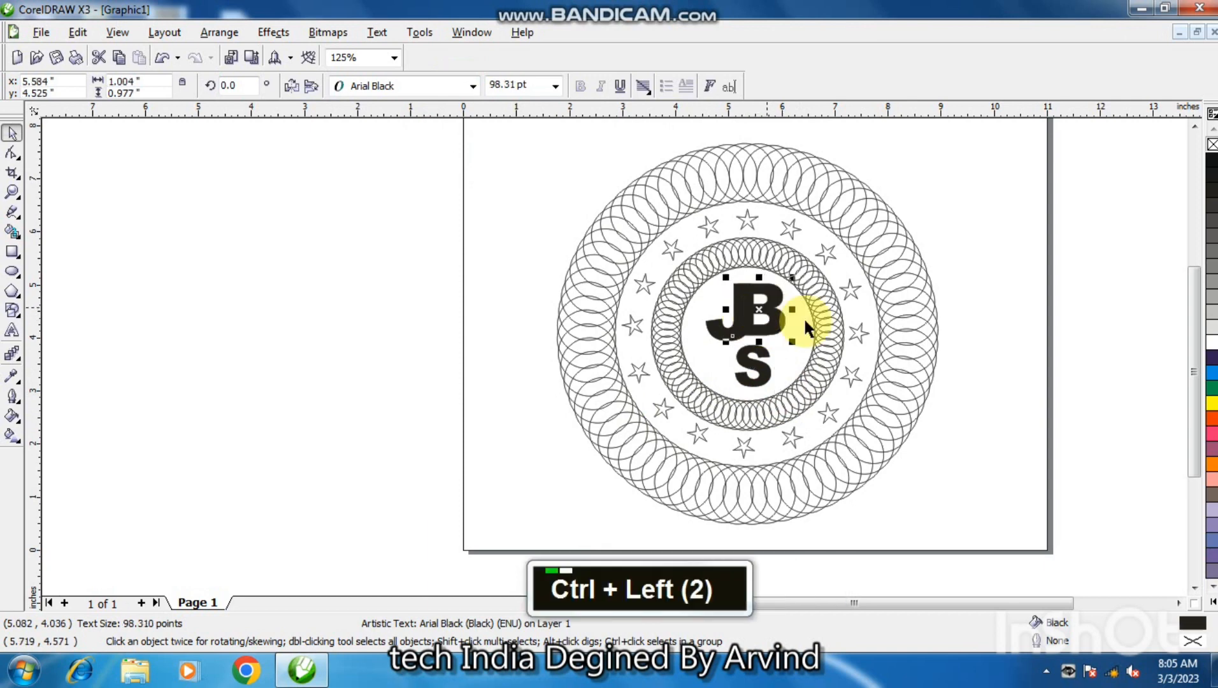
{"action": "left_click", "coordinate": [973, 363]}
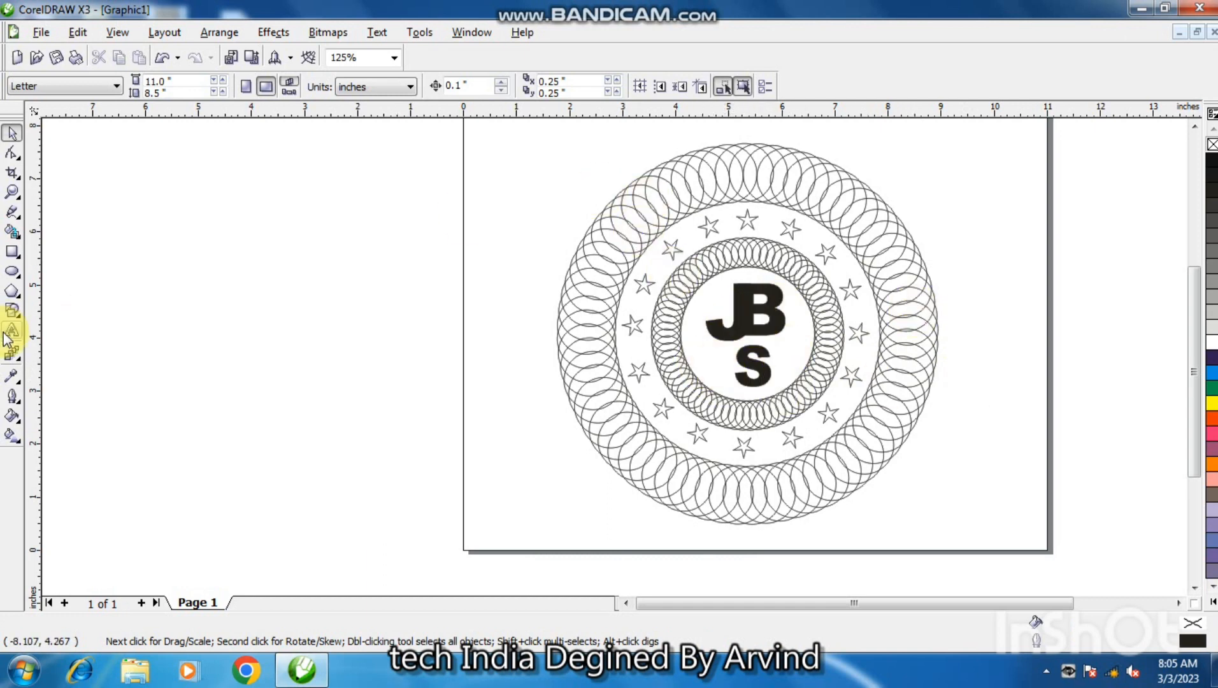
Group all the rings, stars and letters and give the group a white outline, leaving the fills as they are.
{"action": "left_click_drag", "start_coordinate": [422, 117], "coordinate": [1024, 545]}
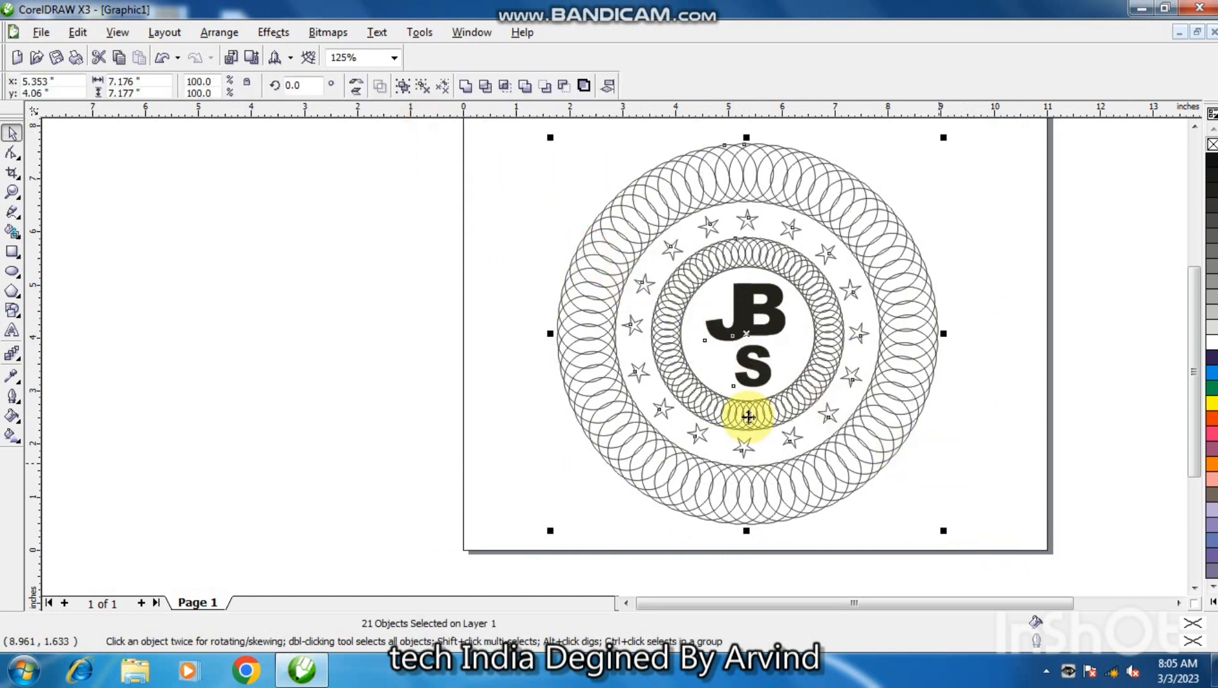
{"action": "left_click", "coordinate": [409, 88]}
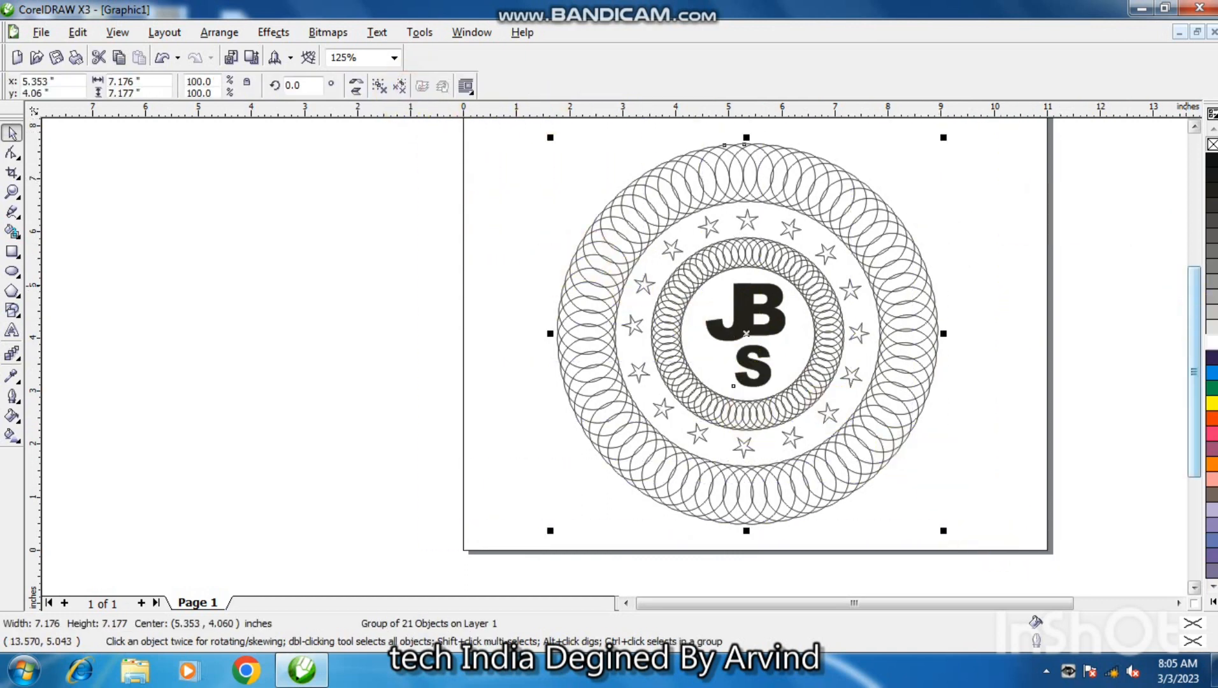
{"action": "left_click", "coordinate": [1213, 347]}
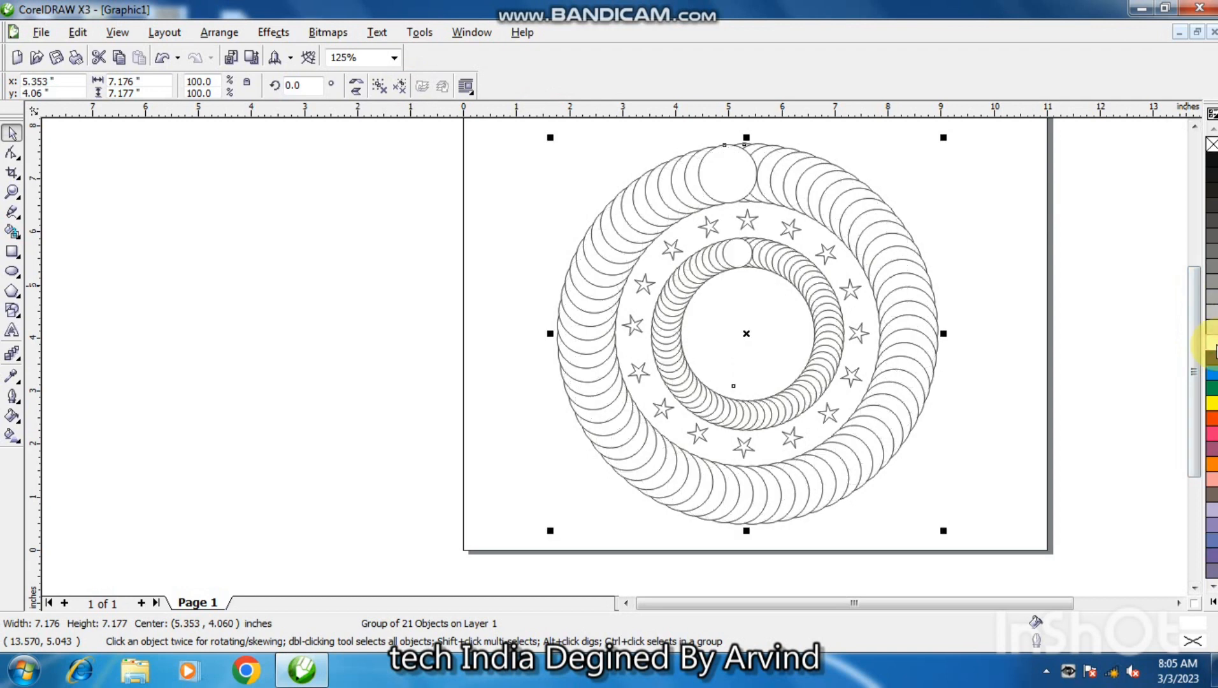
{"action": "key", "text": "ctrl+z"}
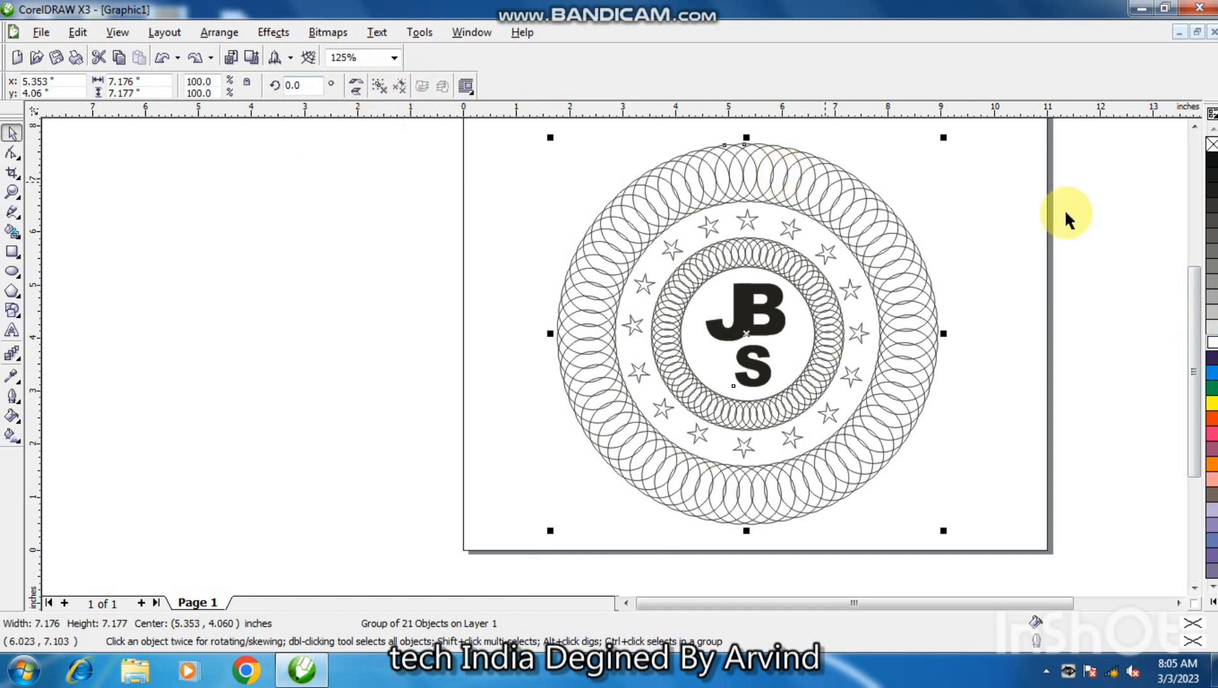
{"action": "right_click", "coordinate": [1214, 345]}
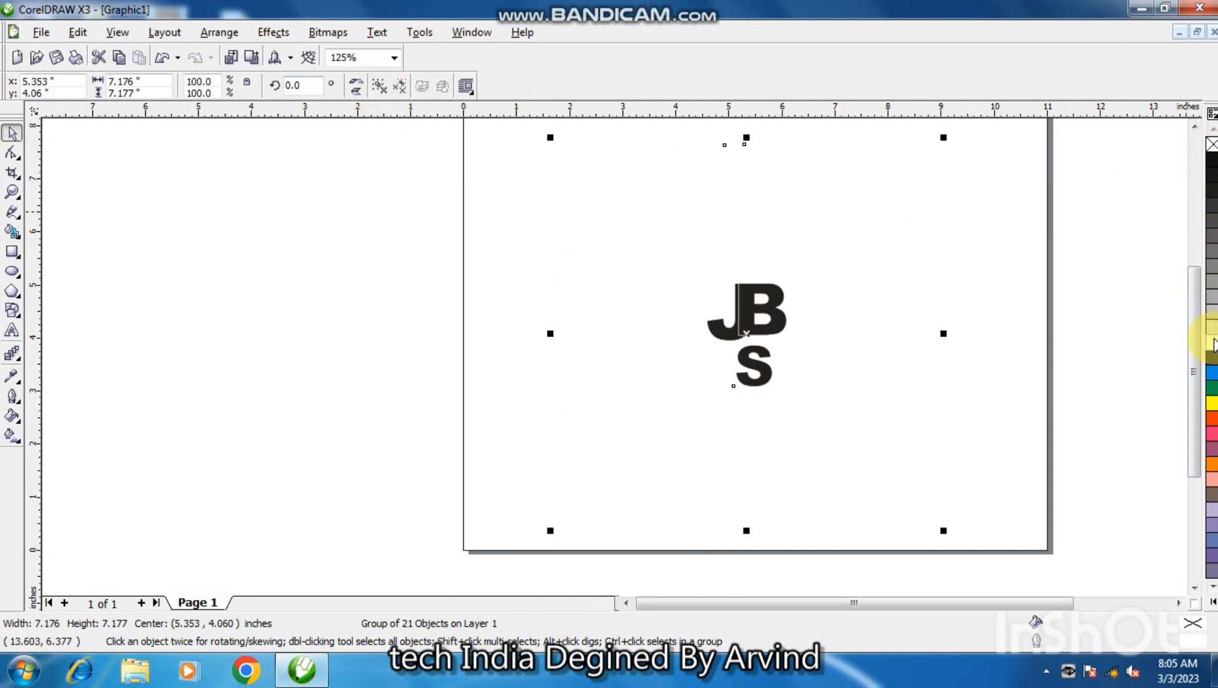
{"action": "left_click", "coordinate": [427, 294]}
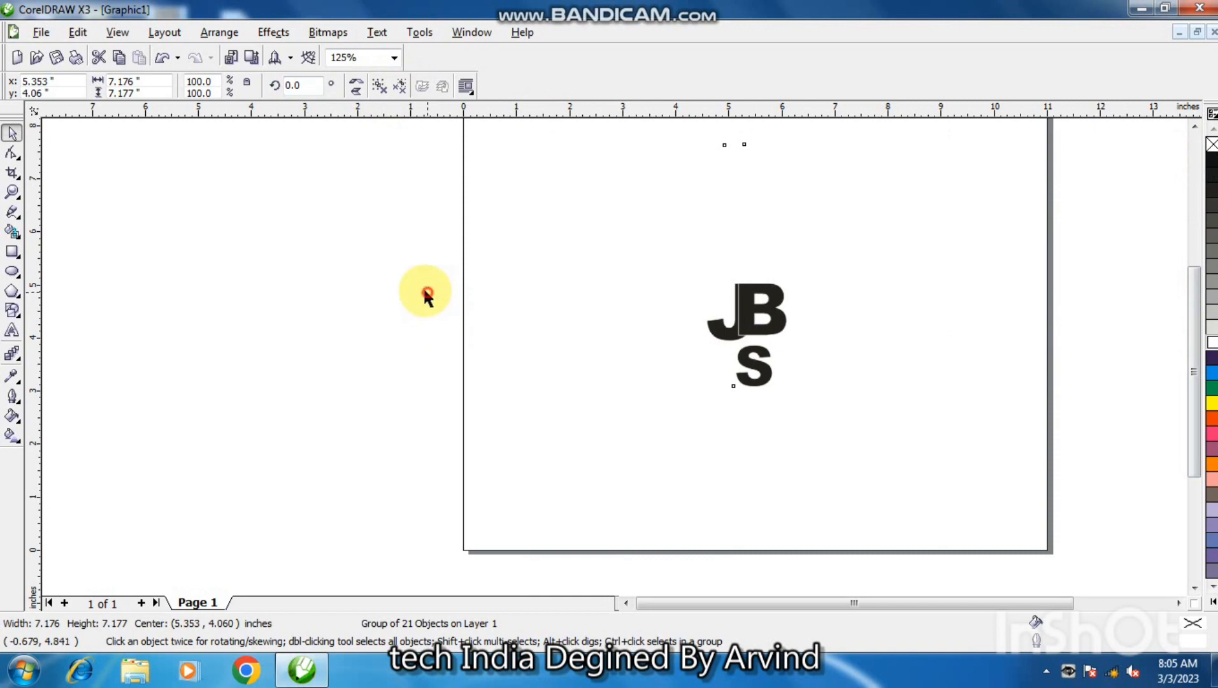
Add a page-sized rectangle behind the emblem and fill it with 100C100M100Y100K black.
{"action": "double_click", "coordinate": [13, 254]}
{"action": "left_click", "coordinate": [1212, 161]}
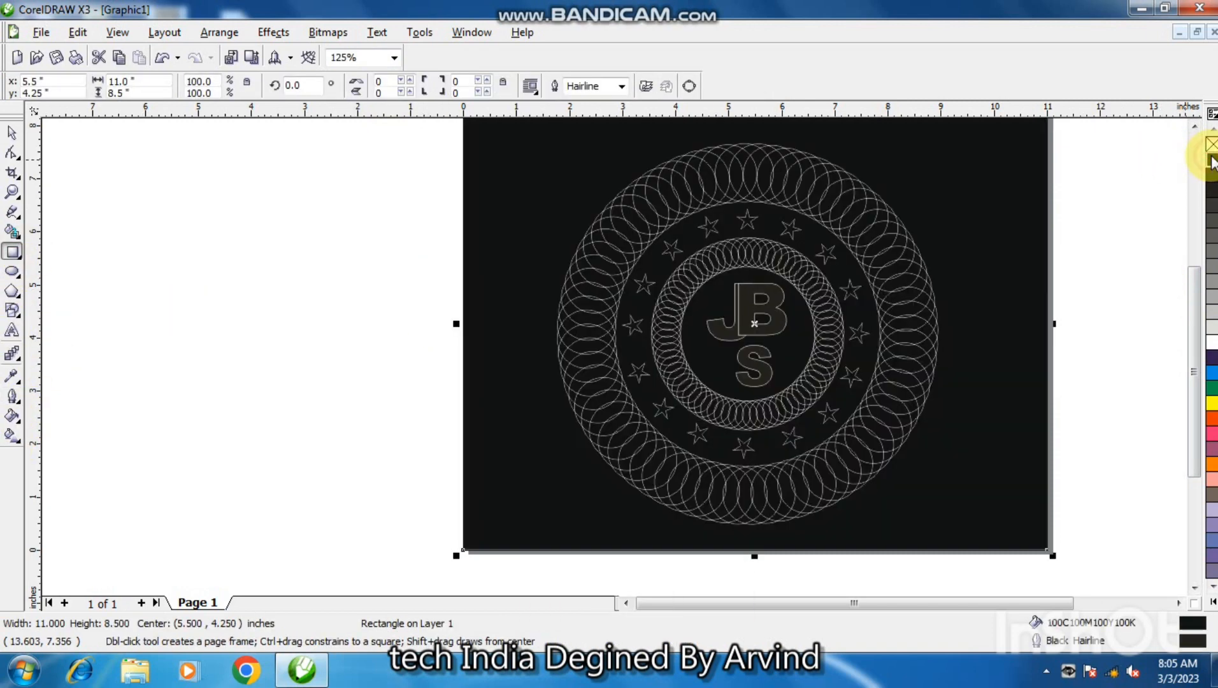
{"action": "left_click", "coordinate": [13, 133]}
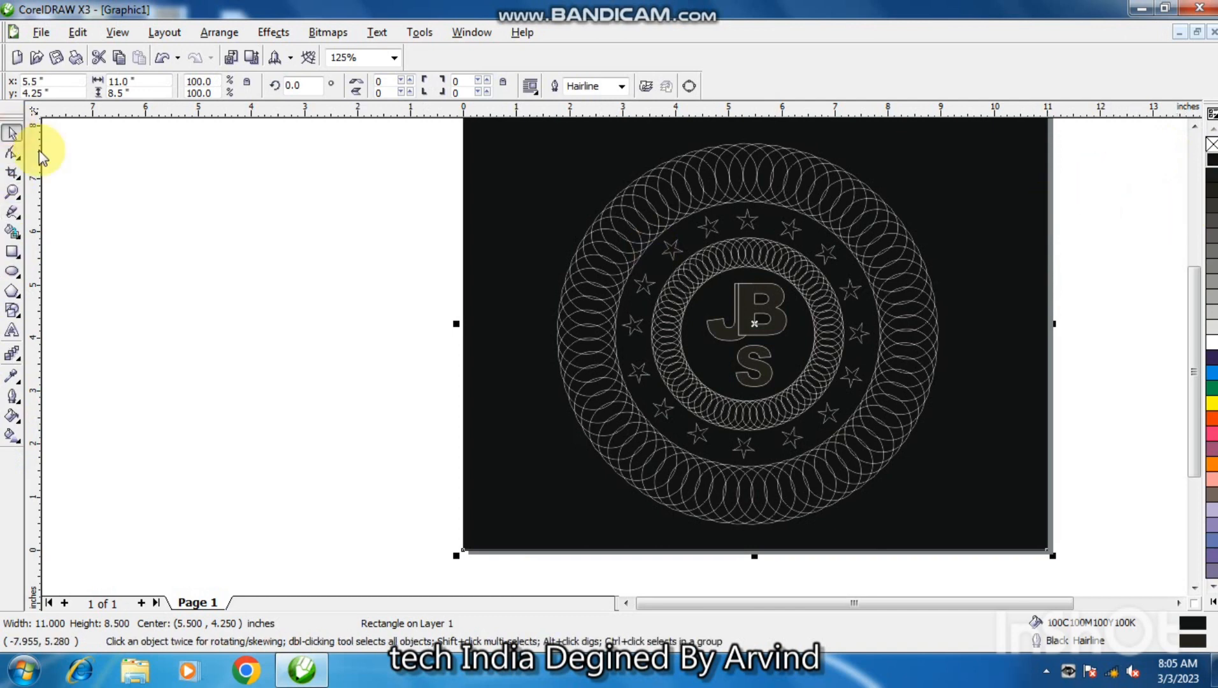
Ungroup the emblem and fill the letters B, J and S with white.
{"action": "left_click", "coordinate": [748, 309]}
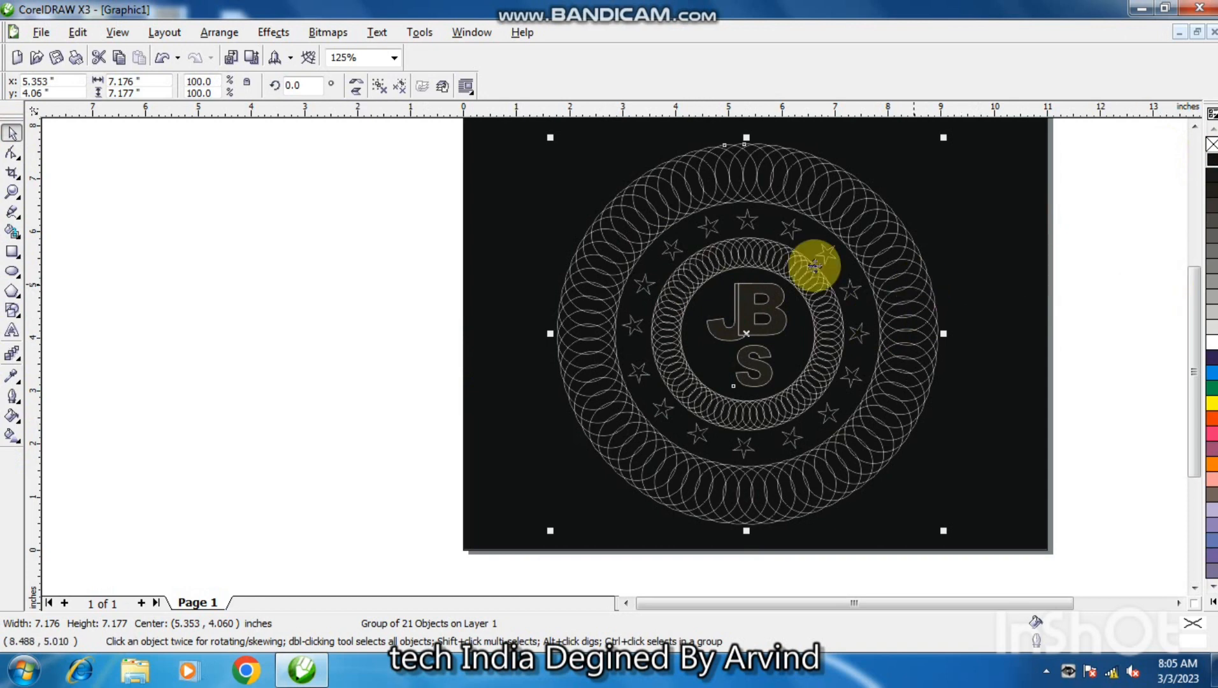
{"action": "double_click", "coordinate": [379, 90]}
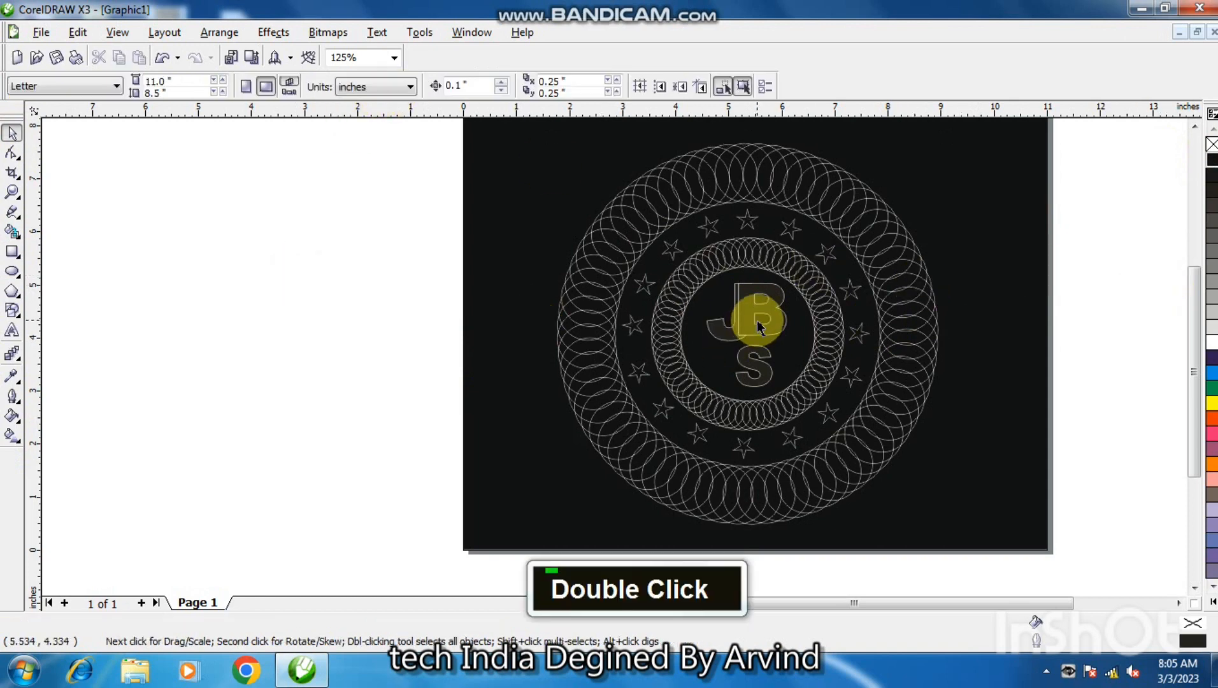
{"action": "left_click", "coordinate": [751, 329]}
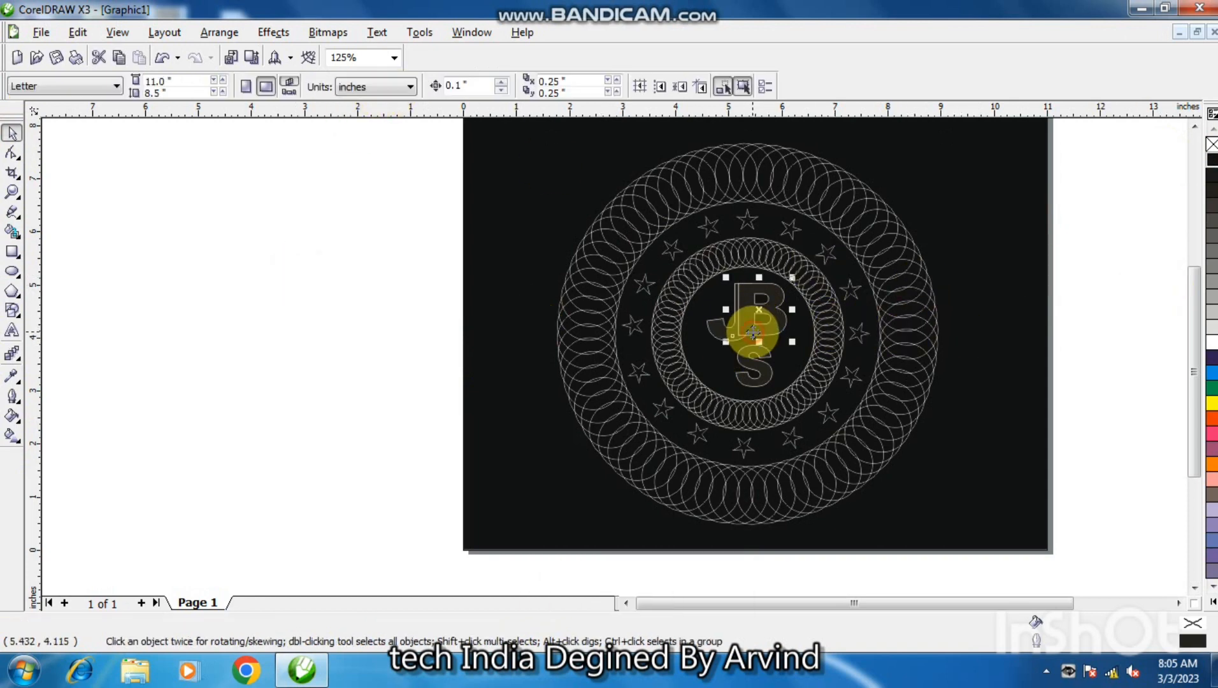
{"action": "left_click", "coordinate": [1210, 348]}
{"action": "left_click", "coordinate": [715, 332]}
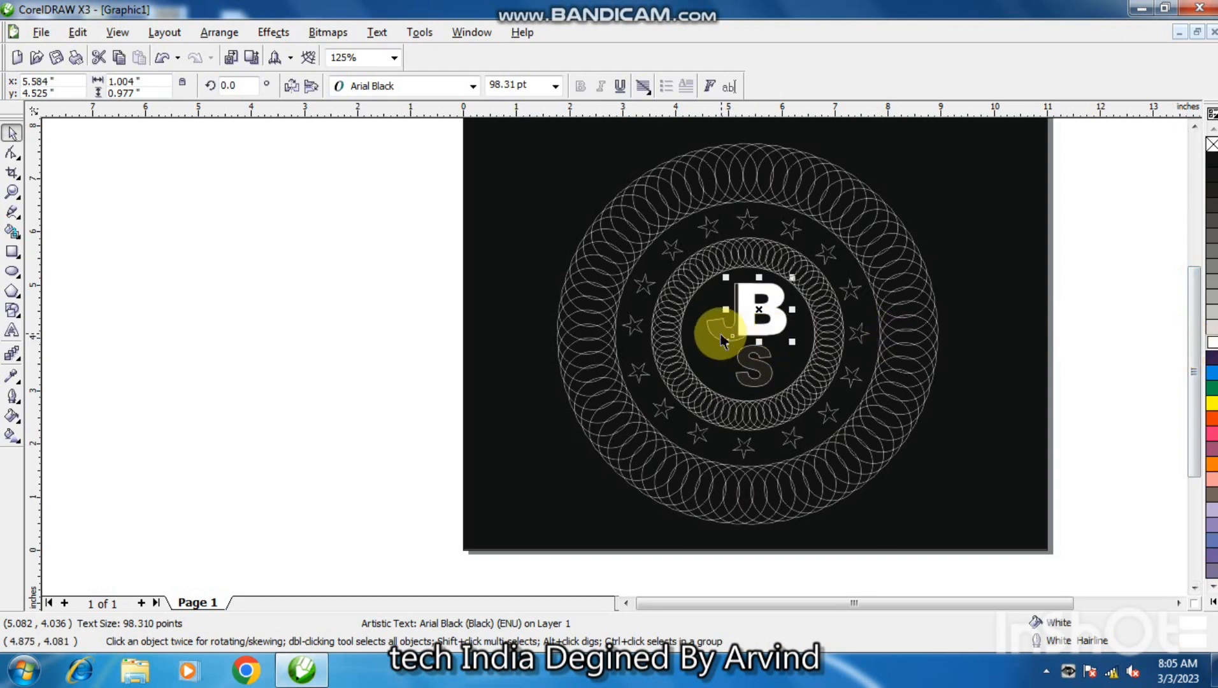
{"action": "left_click", "coordinate": [1210, 348]}
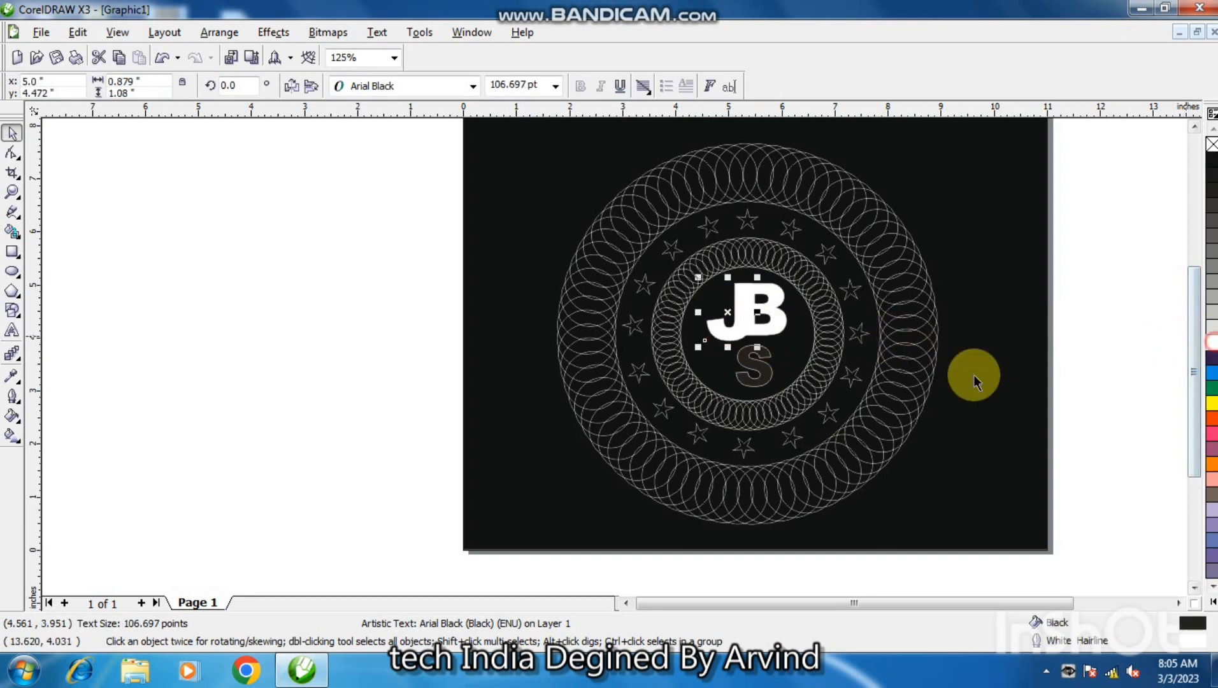
{"action": "left_click", "coordinate": [761, 372]}
{"action": "left_click", "coordinate": [1210, 348]}
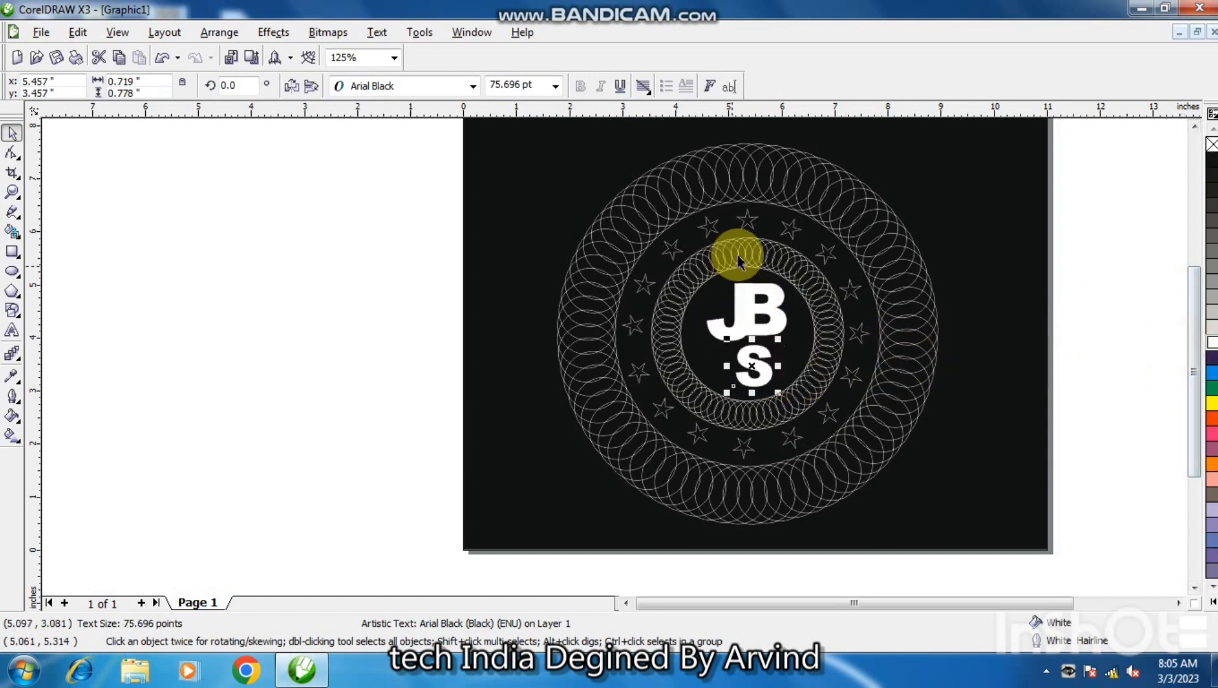
Fill every star in the ring with white, removing the outlines from all but the star just clockwise of the topmost one.
{"action": "left_click", "coordinate": [790, 228]}
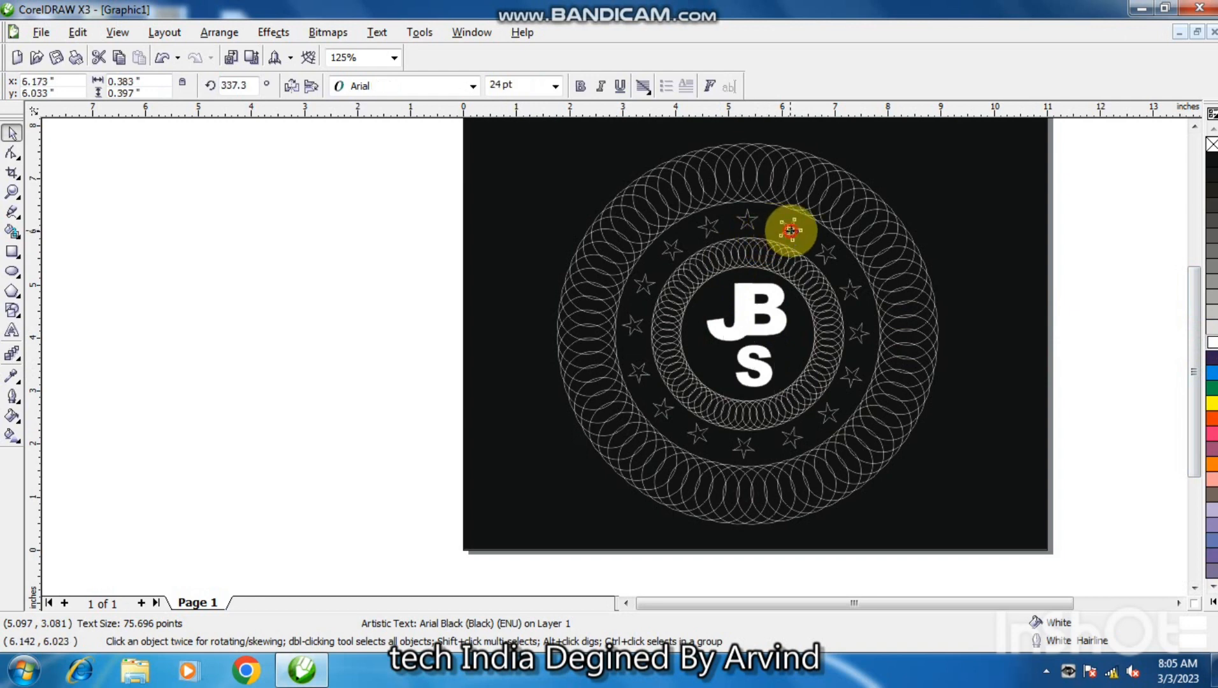
{"action": "left_click", "coordinate": [1212, 345]}
{"action": "left_click", "coordinate": [828, 255]}
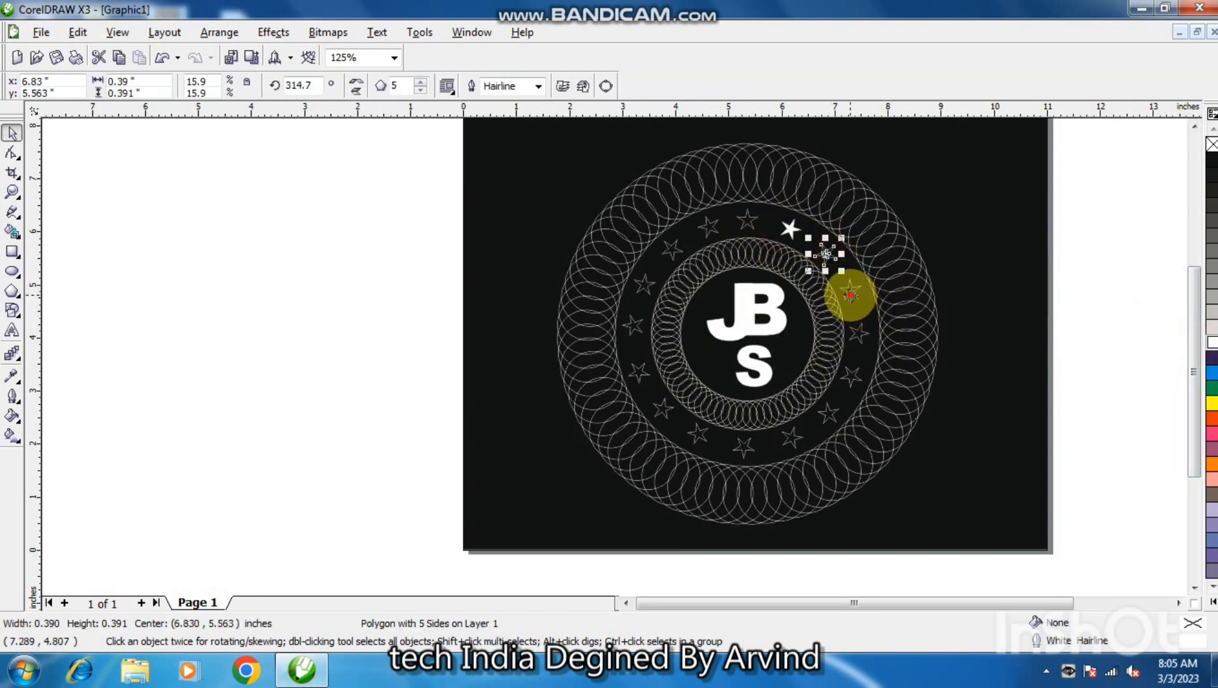
{"action": "left_click", "coordinate": [851, 295], "text": "shift"}
{"action": "left_click", "coordinate": [860, 331], "text": "shift"}
{"action": "left_click", "coordinate": [853, 378], "text": "shift"}
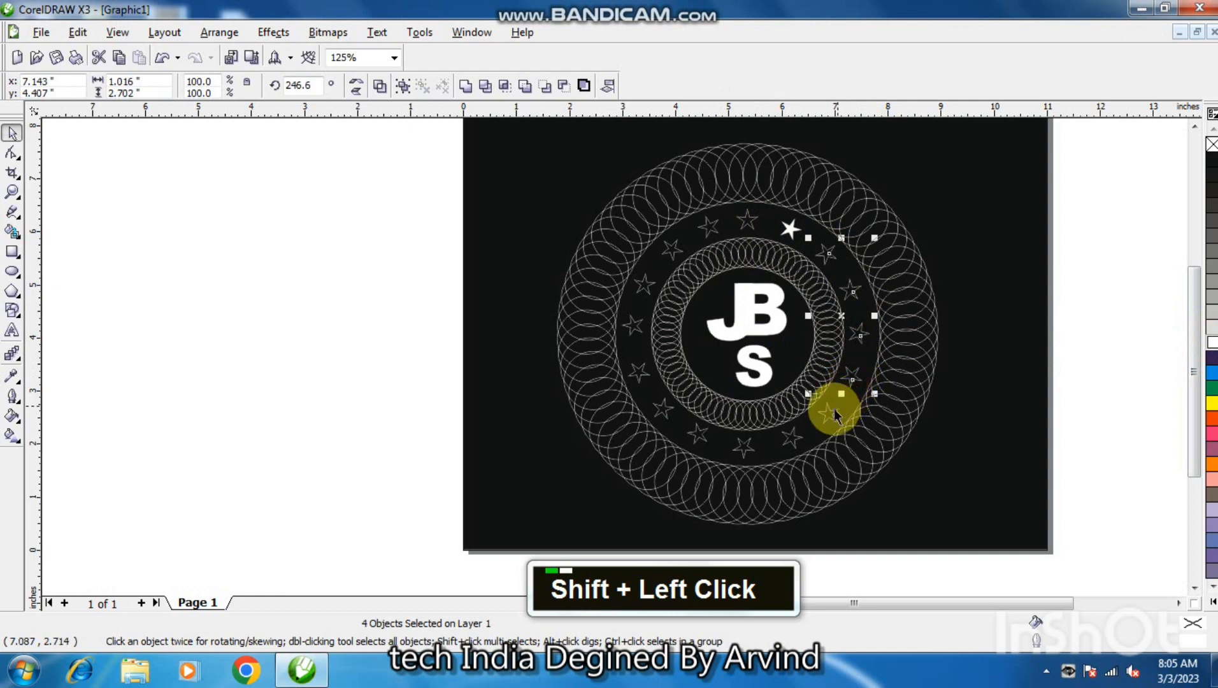
{"action": "left_click", "coordinate": [828, 414], "text": "shift"}
{"action": "left_click", "coordinate": [791, 437], "text": "shift"}
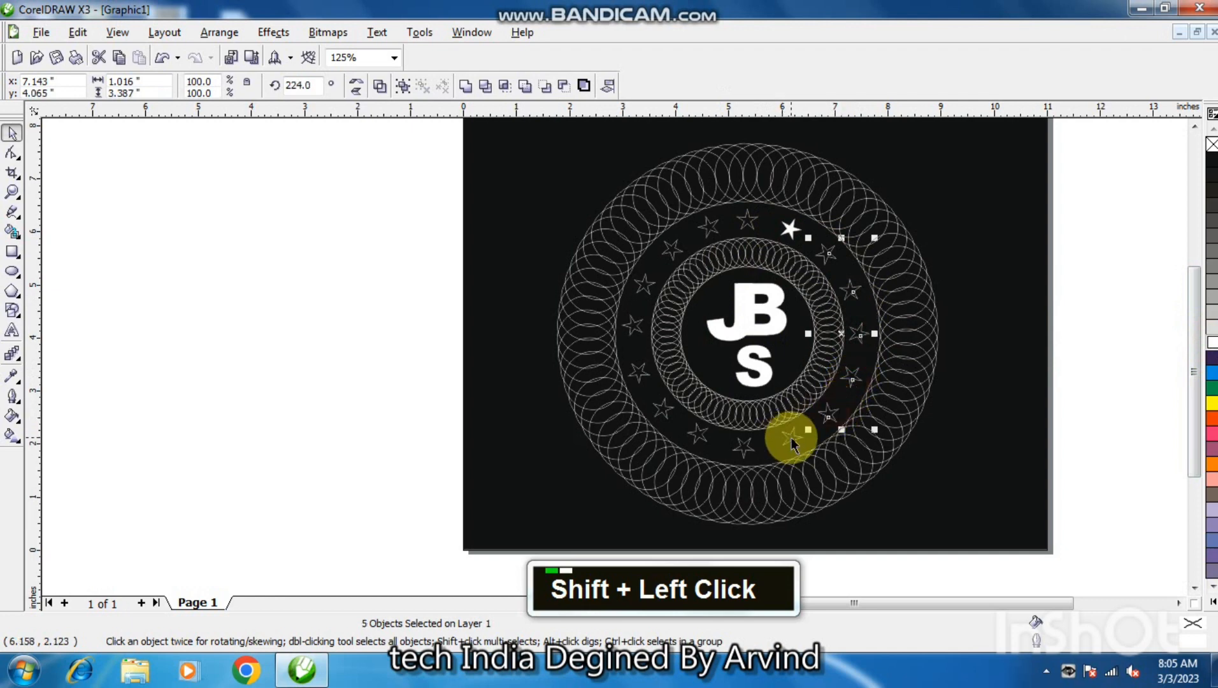
{"action": "left_click", "coordinate": [747, 449], "text": "shift"}
{"action": "left_click", "coordinate": [697, 435], "text": "shift"}
{"action": "left_click", "coordinate": [661, 411], "text": "shift"}
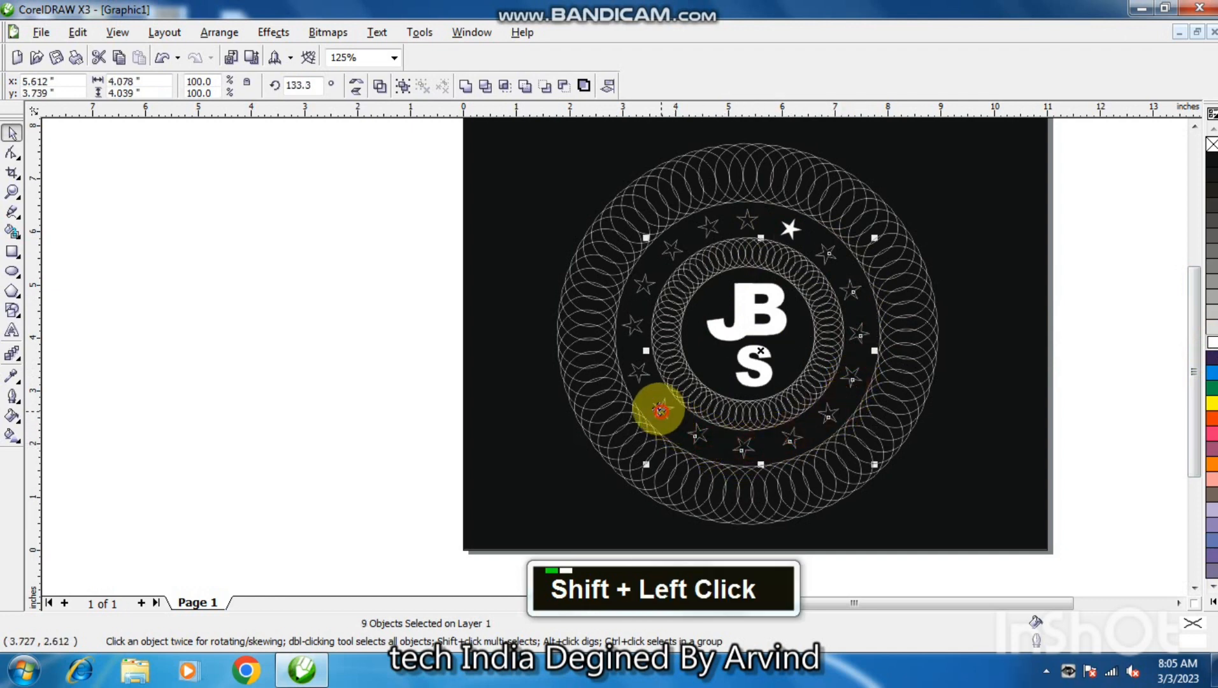
{"action": "left_click", "coordinate": [637, 368], "text": "shift"}
{"action": "left_click", "coordinate": [640, 324], "text": "shift"}
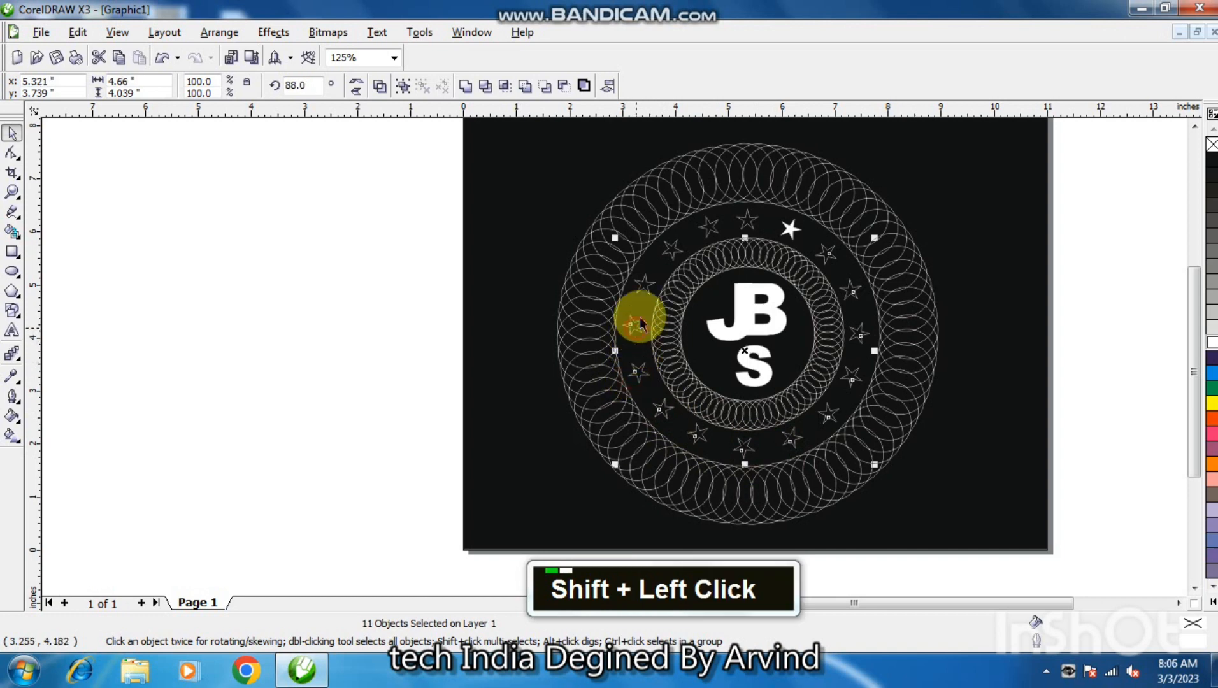
{"action": "left_click", "coordinate": [713, 228], "text": "shift"}
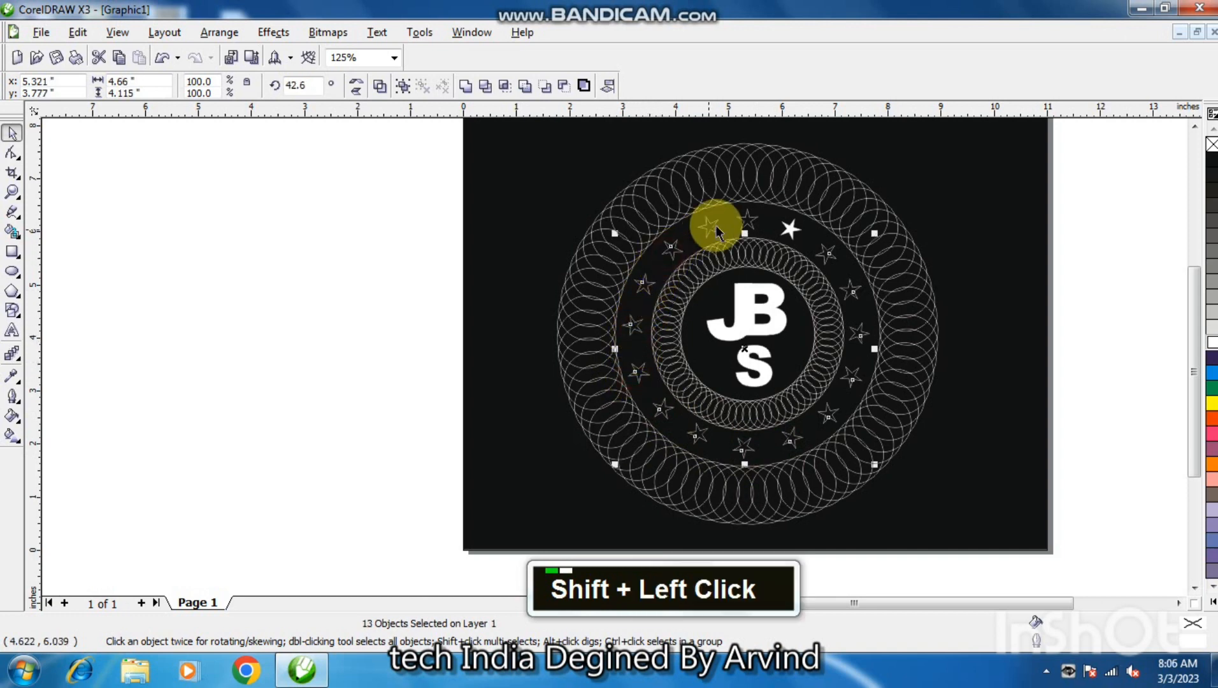
{"action": "left_click", "coordinate": [745, 223], "text": "shift"}
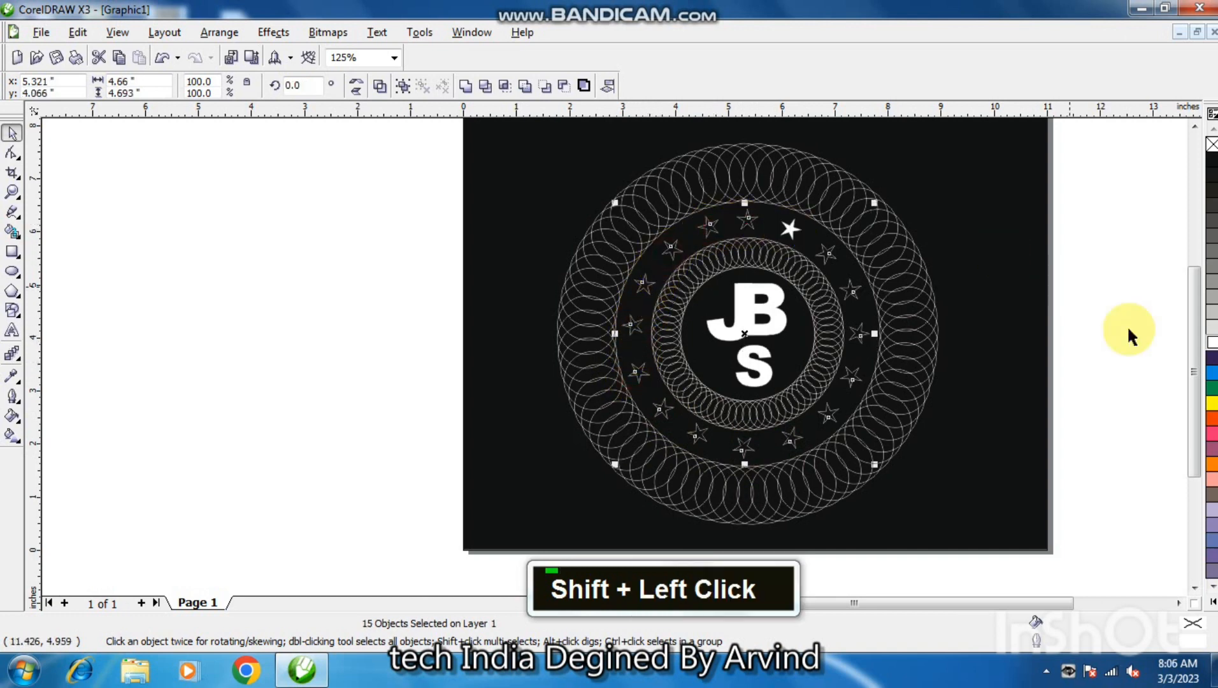
{"action": "left_click", "coordinate": [1211, 345]}
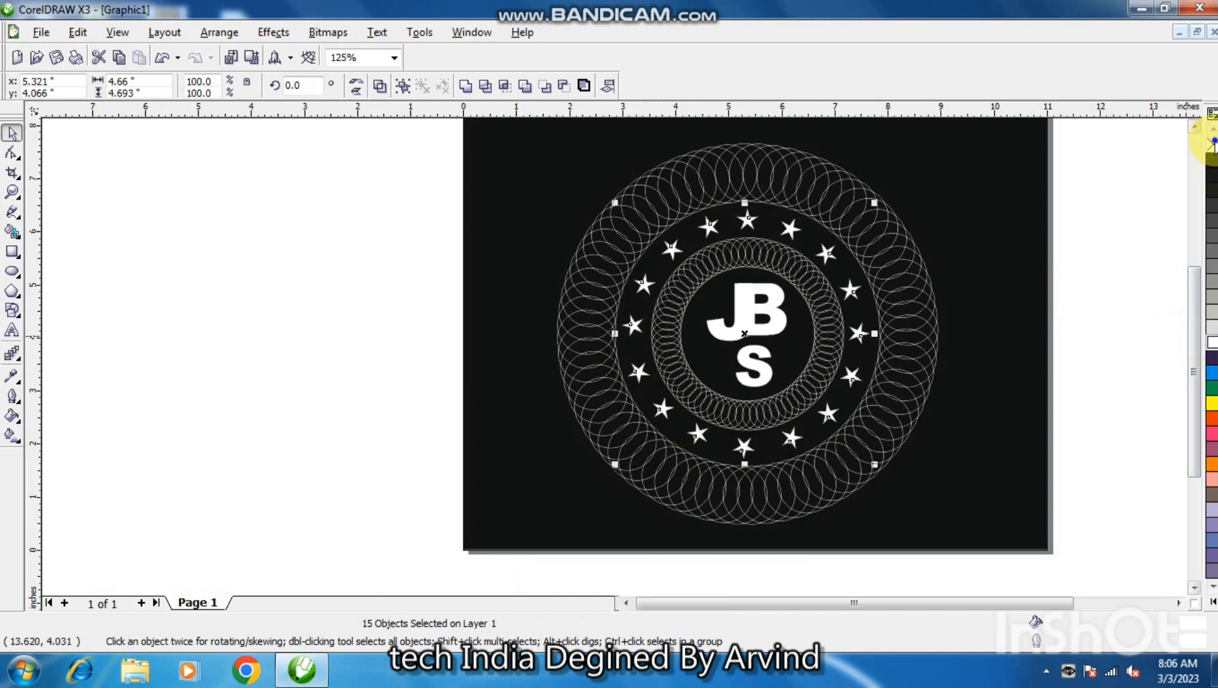
{"action": "right_click", "coordinate": [1213, 145]}
{"action": "left_click", "coordinate": [829, 322]}
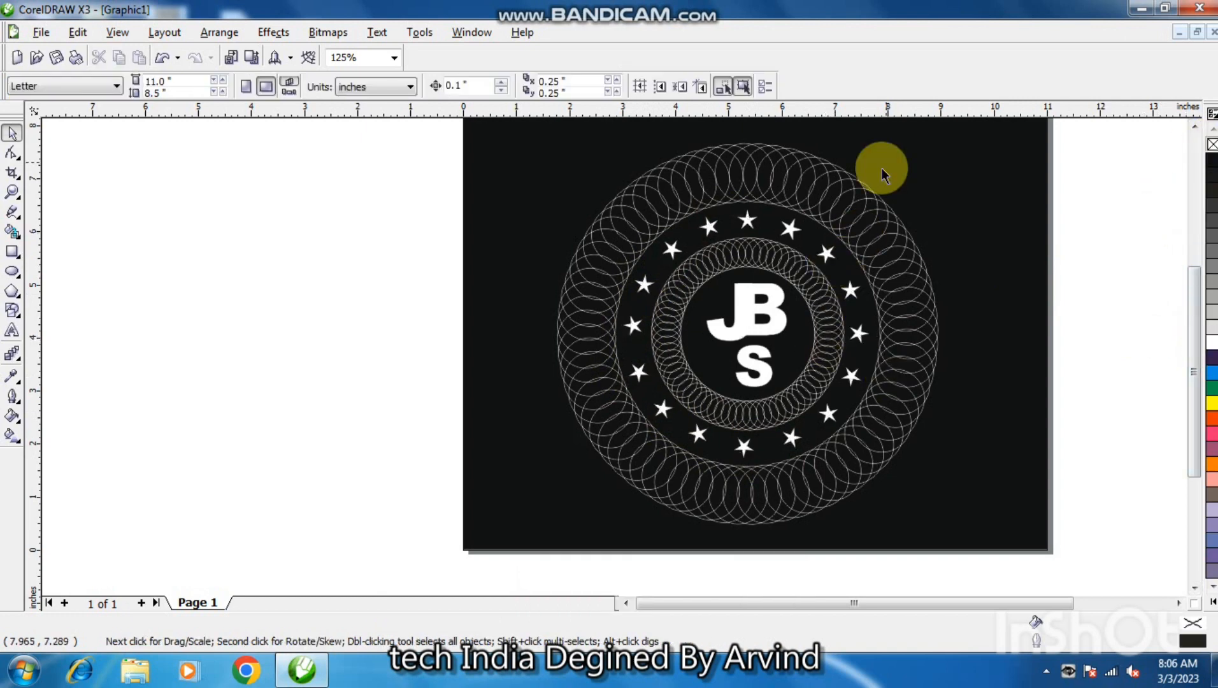
Set the outline width of the outer ring of circles to 4.0 pt.
{"action": "left_click_drag", "start_coordinate": [1100, 148], "coordinate": [914, 345]}
{"action": "left_click", "coordinate": [914, 345]}
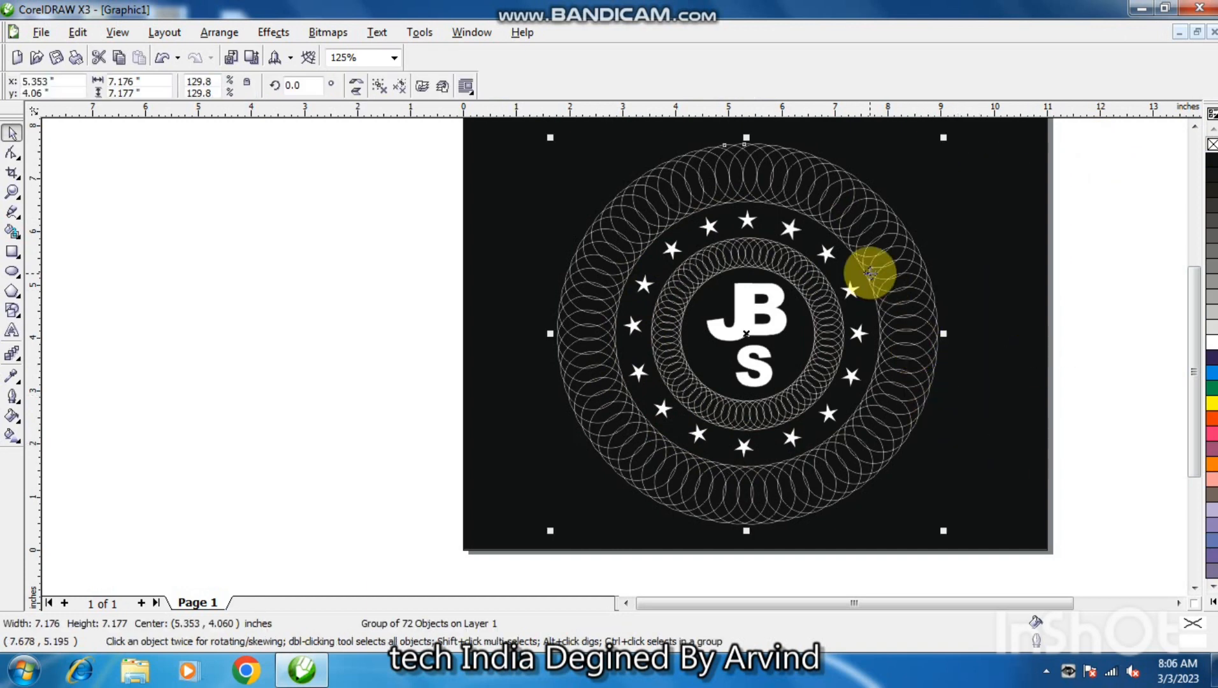
{"action": "key", "text": "F12"}
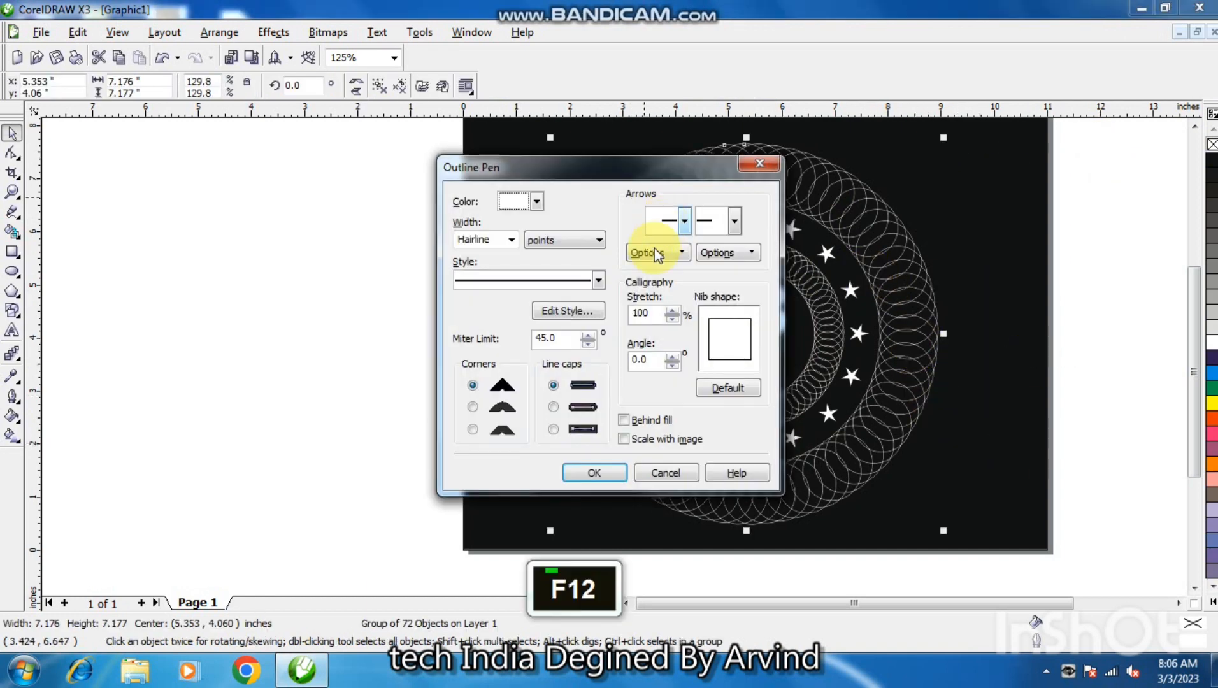
{"action": "left_click", "coordinate": [513, 240]}
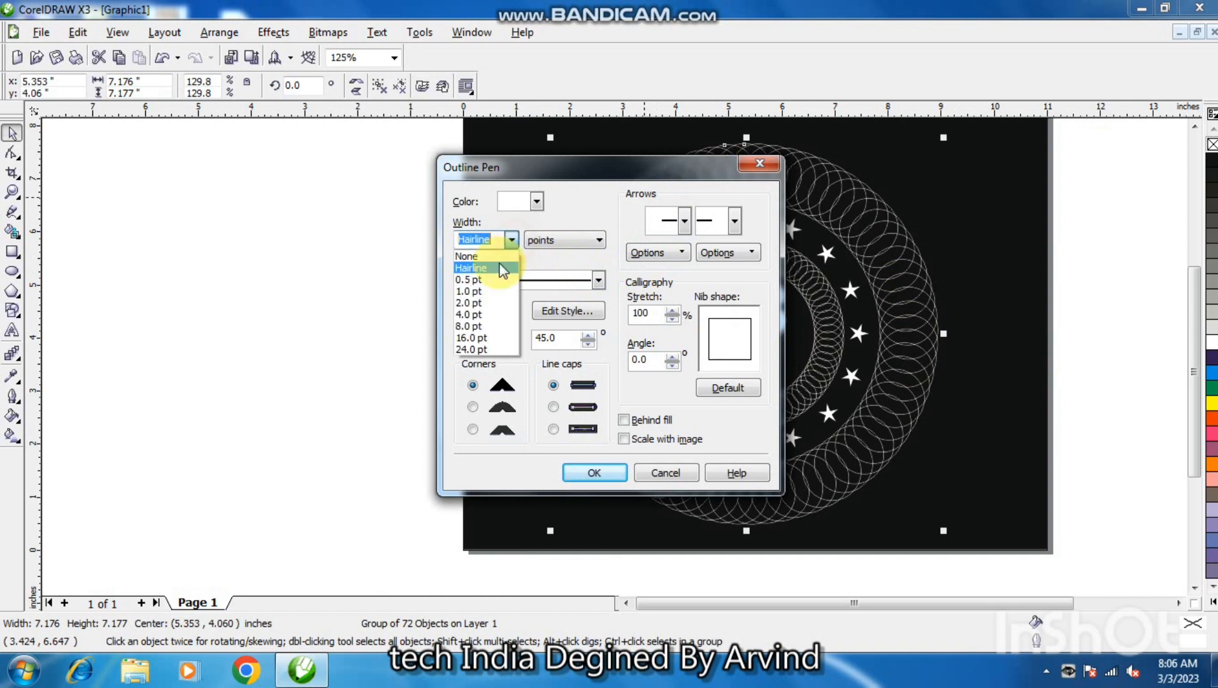
{"action": "left_click", "coordinate": [479, 313]}
{"action": "left_click", "coordinate": [606, 472]}
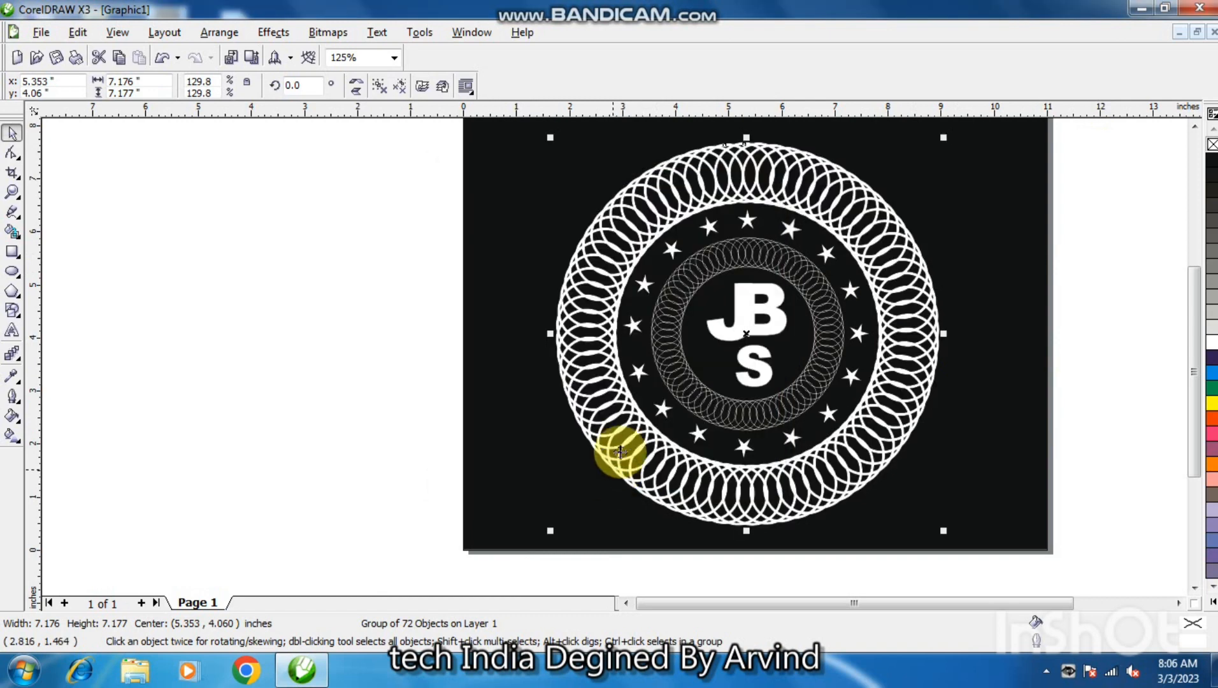
Set the outline width of the inner ring of circles to 2.0 pt.
{"action": "left_click", "coordinate": [831, 323]}
{"action": "key", "text": "F12"}
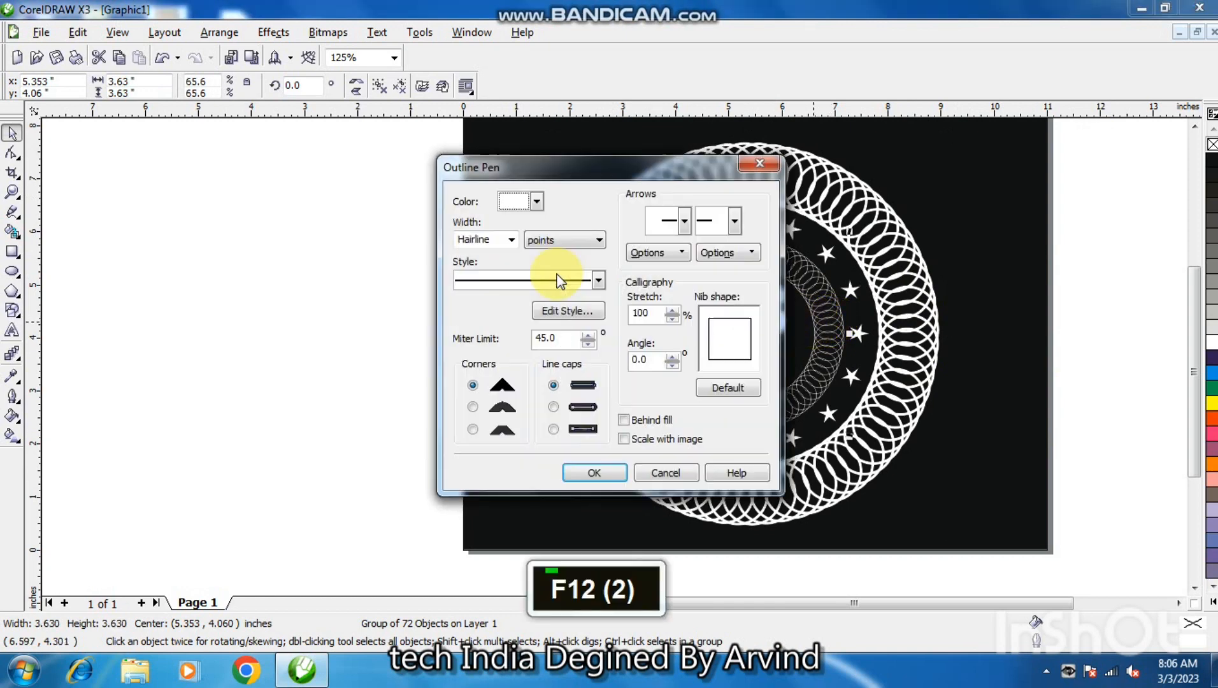
{"action": "left_click", "coordinate": [511, 239]}
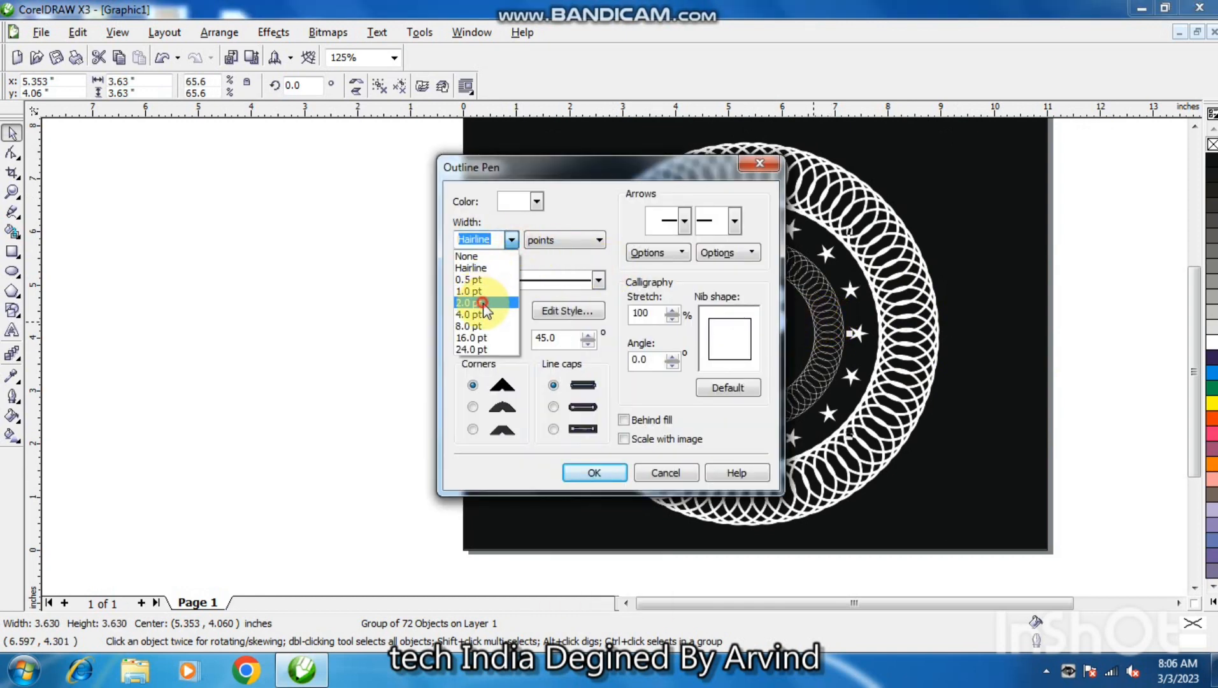
{"action": "left_click", "coordinate": [483, 303]}
{"action": "left_click", "coordinate": [595, 473]}
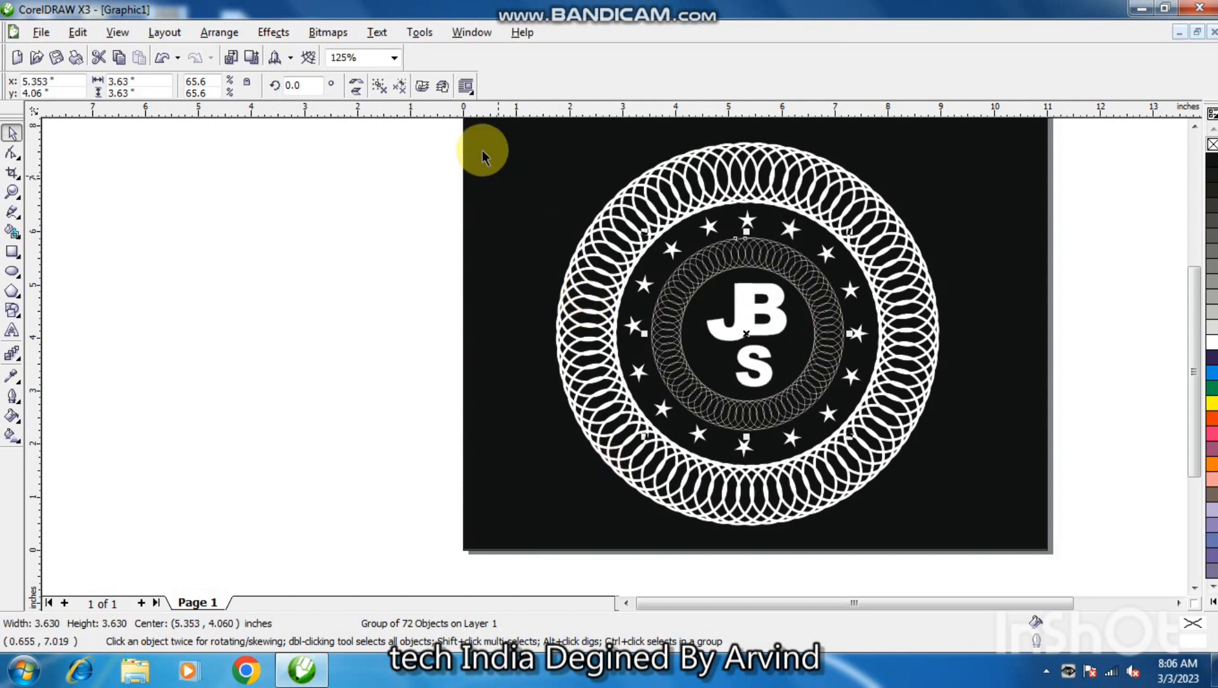
Set the inner ring's outline width to 4.0 pt.
{"action": "key", "text": "F12"}
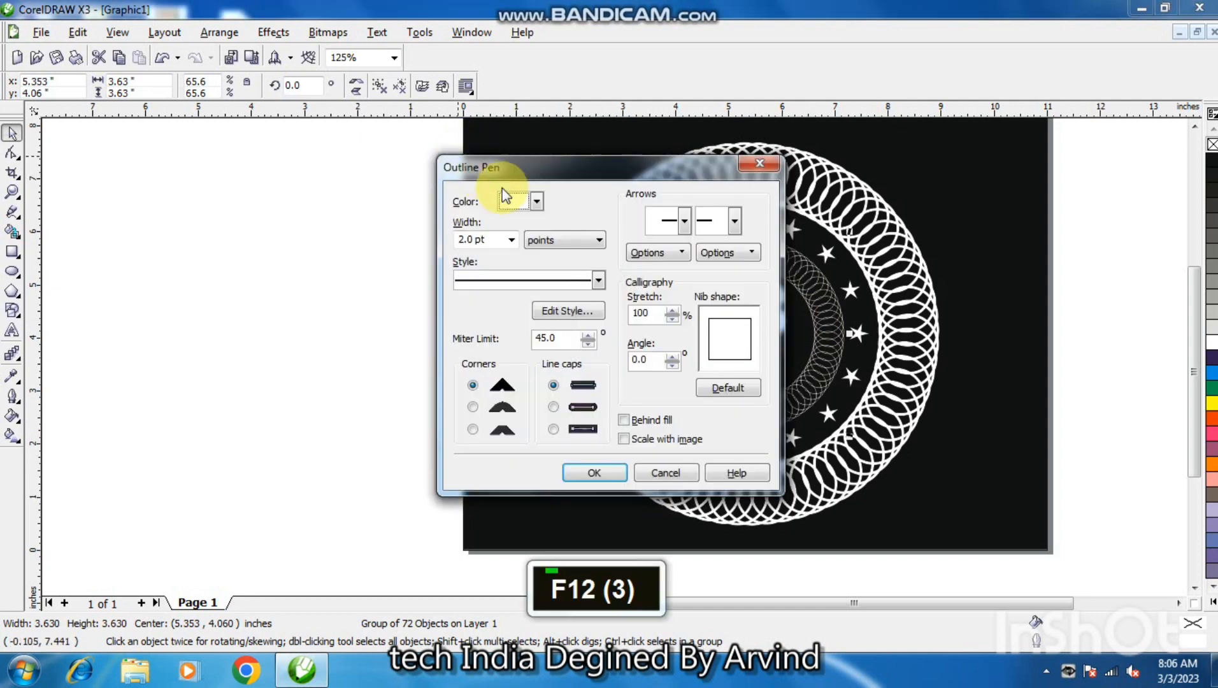
{"action": "left_click", "coordinate": [511, 240]}
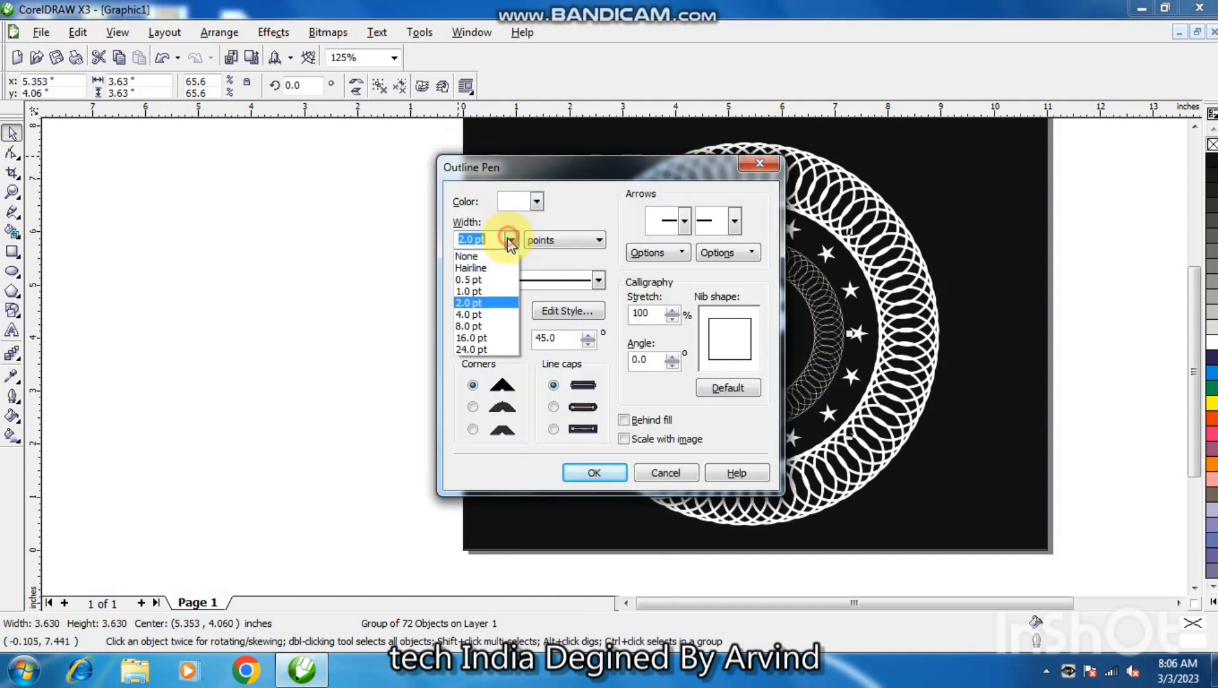
{"action": "left_click", "coordinate": [477, 316]}
{"action": "left_click", "coordinate": [603, 478]}
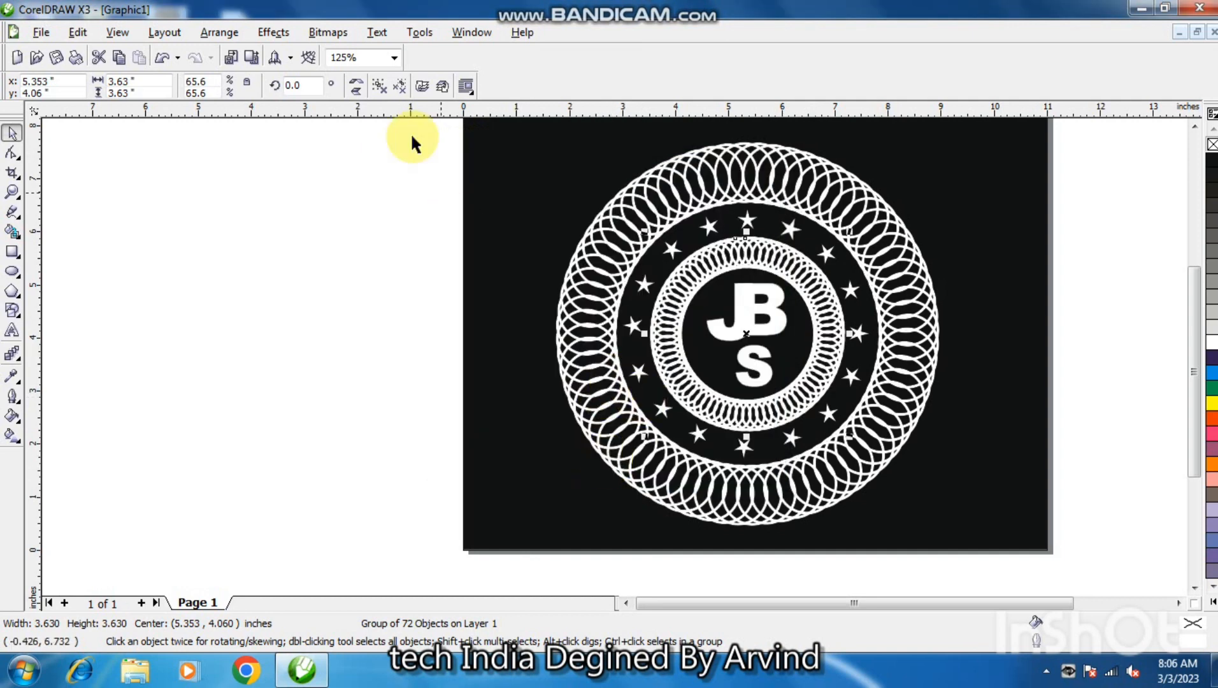
Give the inner ring's outline rounded corners and rounded line caps, and clear the selection.
{"action": "key", "text": "F12"}
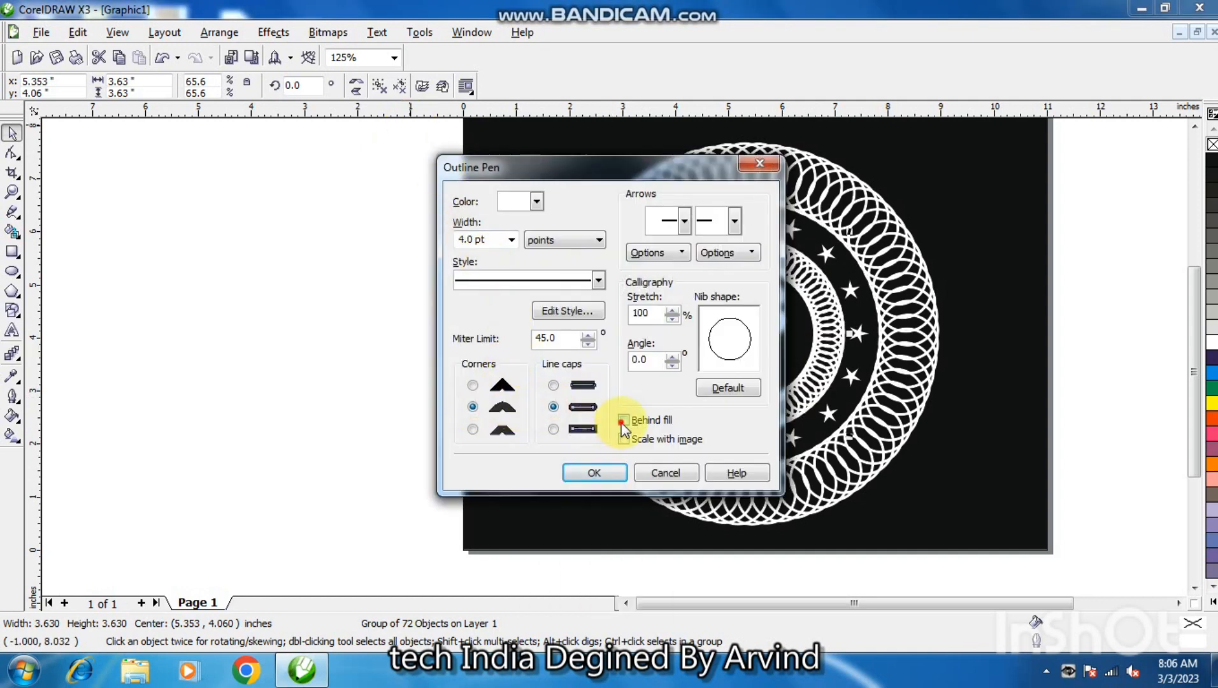
{"action": "left_click", "coordinate": [615, 478]}
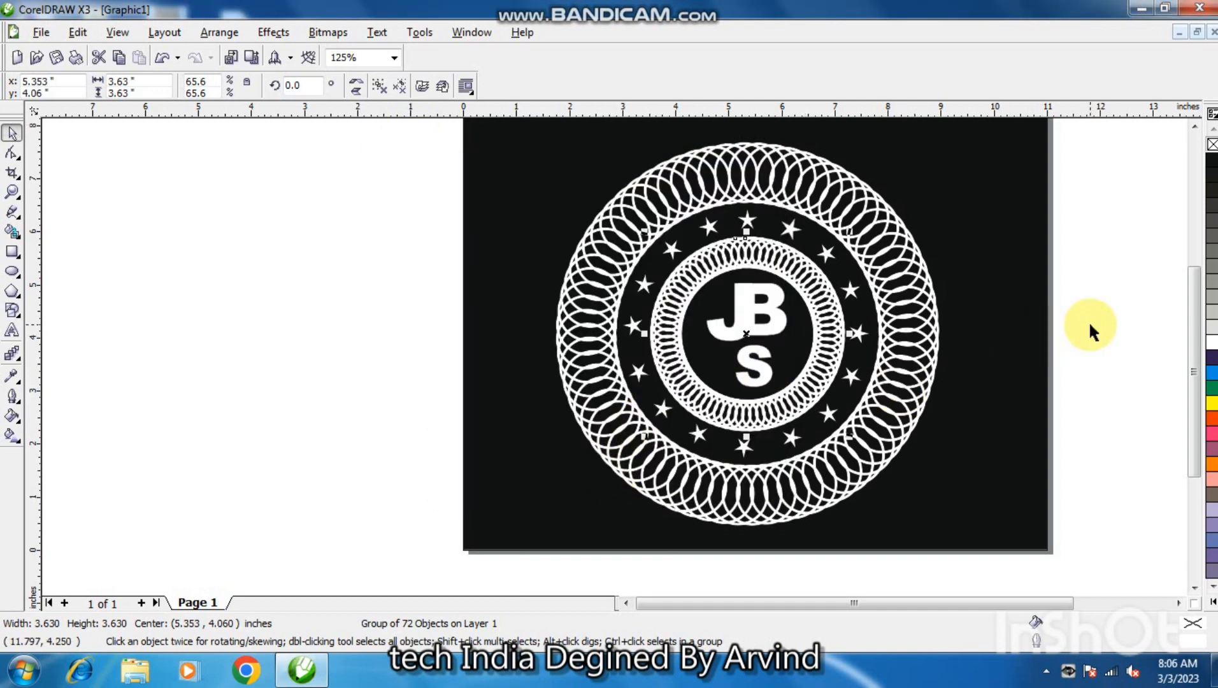
{"action": "left_click", "coordinate": [1091, 329]}
Scale the whole emblem down proportionally about its center to about 5.5 inches across, leaving the black background as it is, and clear the selection.
{"action": "key", "text": "F3"}
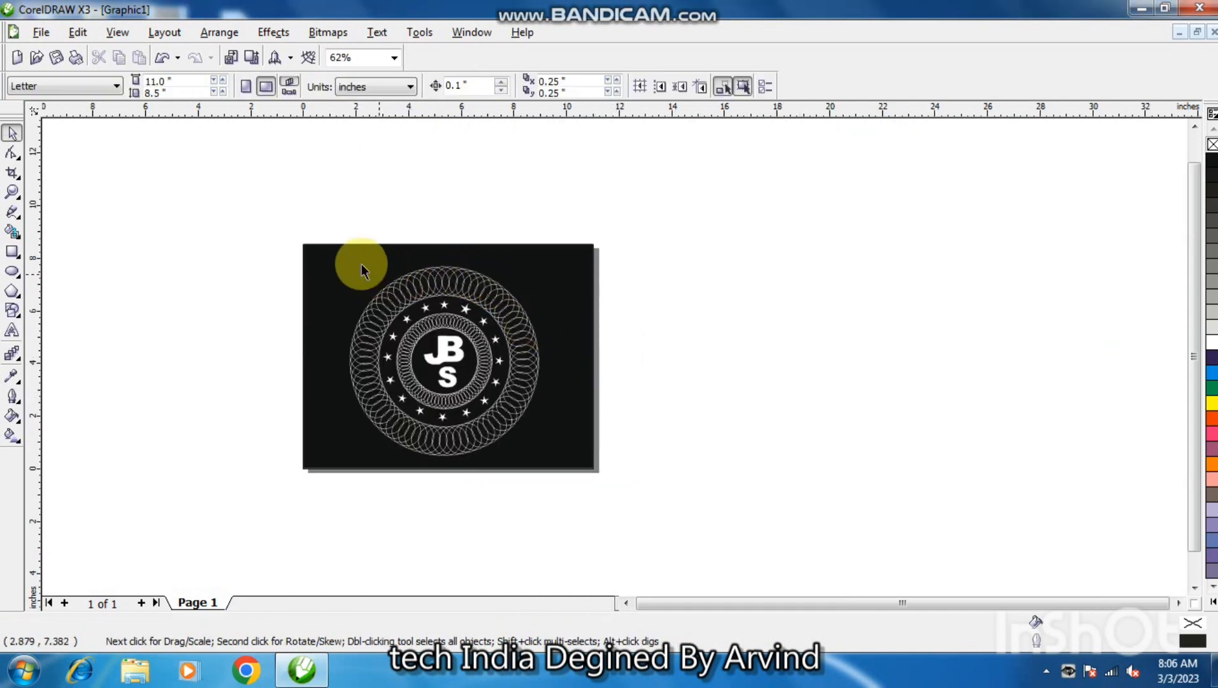
{"action": "left_click", "coordinate": [394, 59]}
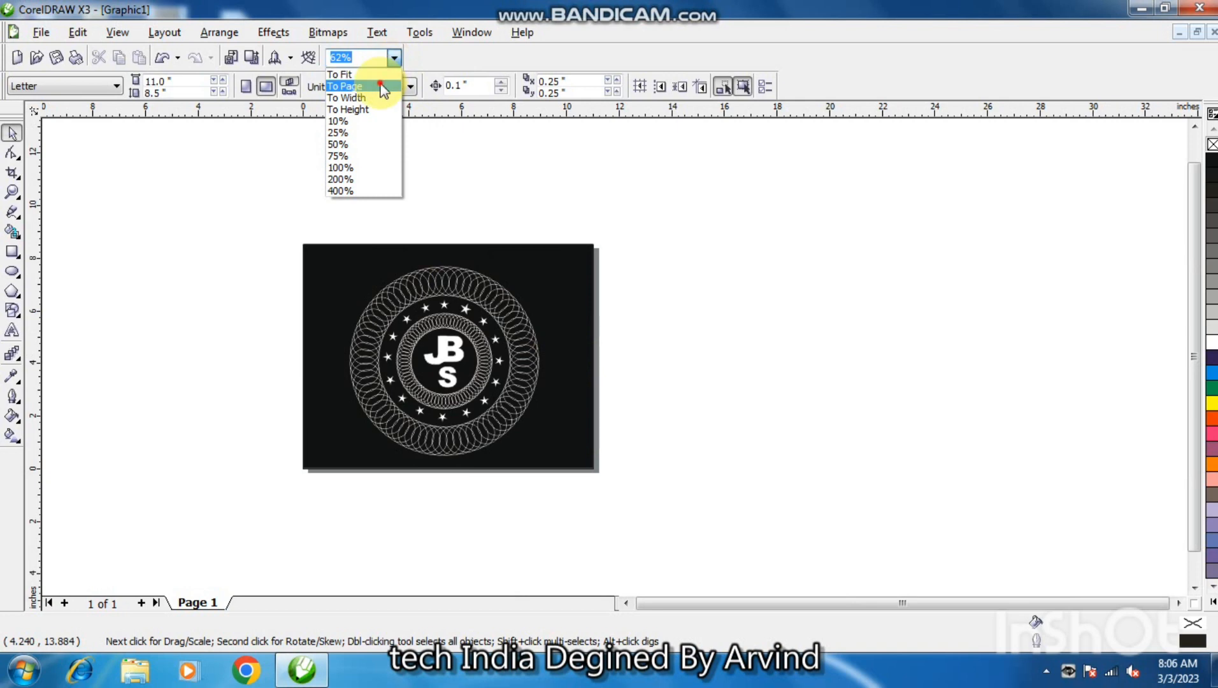
{"action": "left_click", "coordinate": [381, 86]}
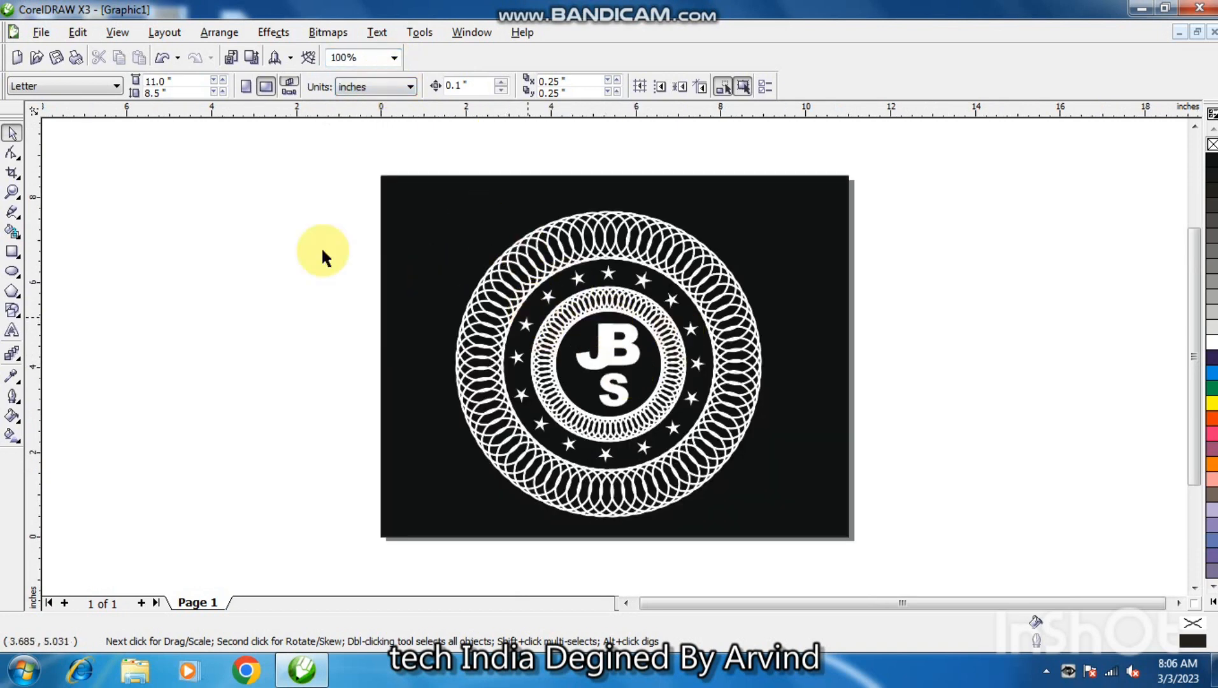
{"action": "left_click_drag", "start_coordinate": [307, 164], "coordinate": [731, 494]}
{"action": "key", "text": "shift"}
{"action": "mouse_move", "coordinate": [610, 380]}
{"action": "left_mouse_down"}
{"action": "mouse_move", "coordinate": [609, 345]}
{"action": "mouse_move", "coordinate": [609, 381]}
{"action": "left_mouse_up"}
{"action": "left_click", "coordinate": [892, 374]}
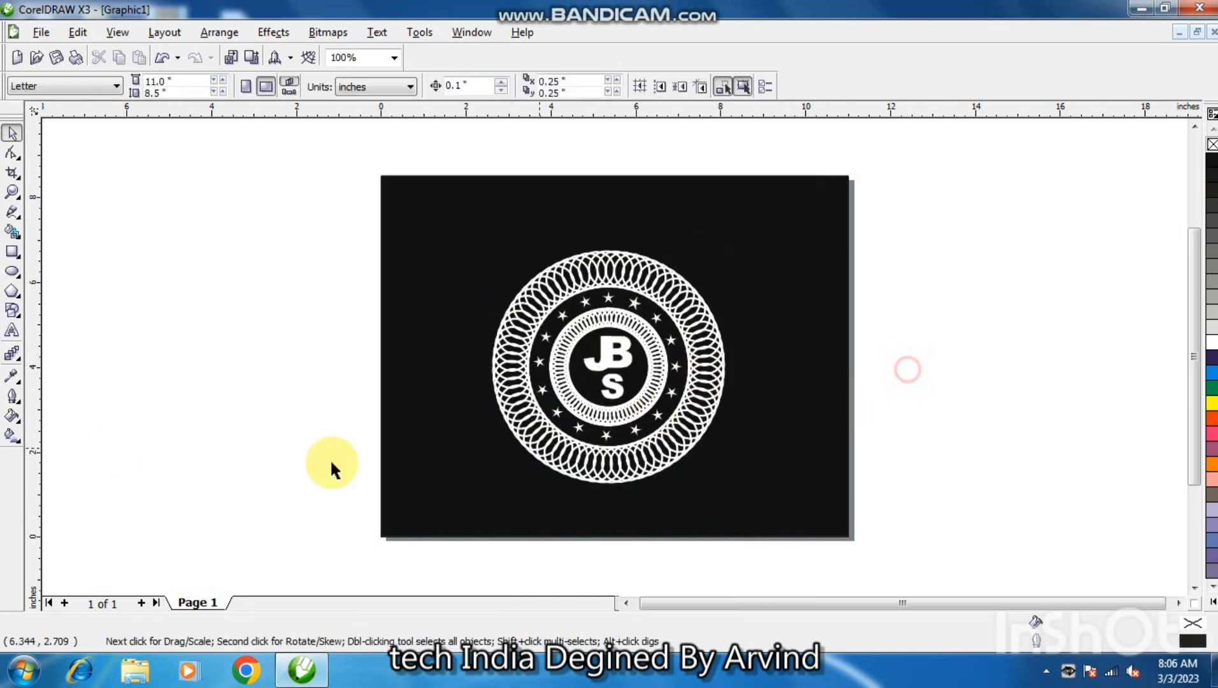
Add artistic text on the empty area beside the page reading "Teach India", with a second line "By" followed by the designer's first name.
{"action": "left_click", "coordinate": [12, 331]}
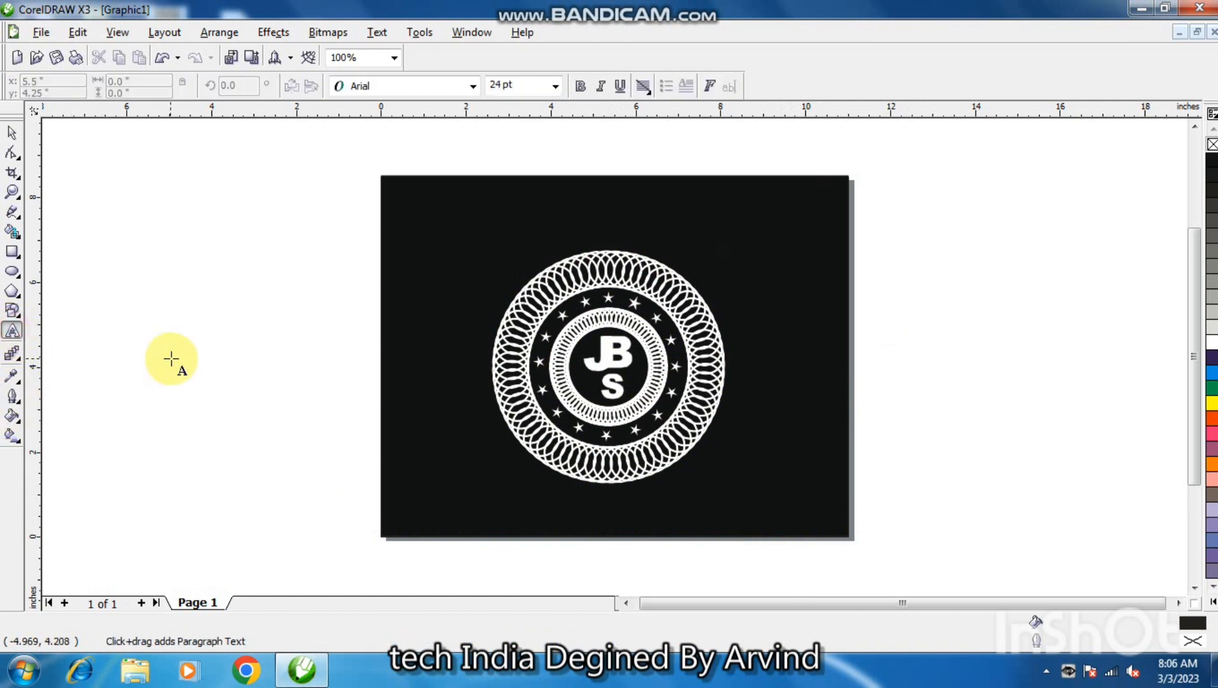
{"action": "double_click", "coordinate": [172, 358]}
{"action": "type", "text": "T"}
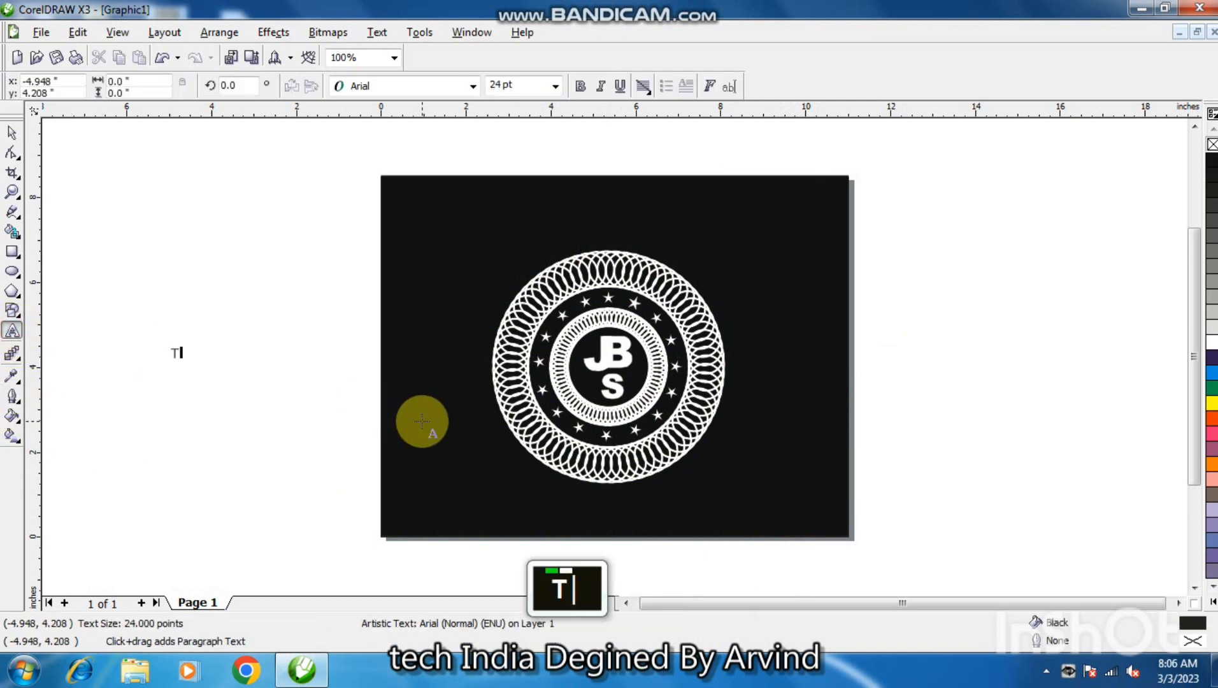
{"action": "type", "text": "each I"}
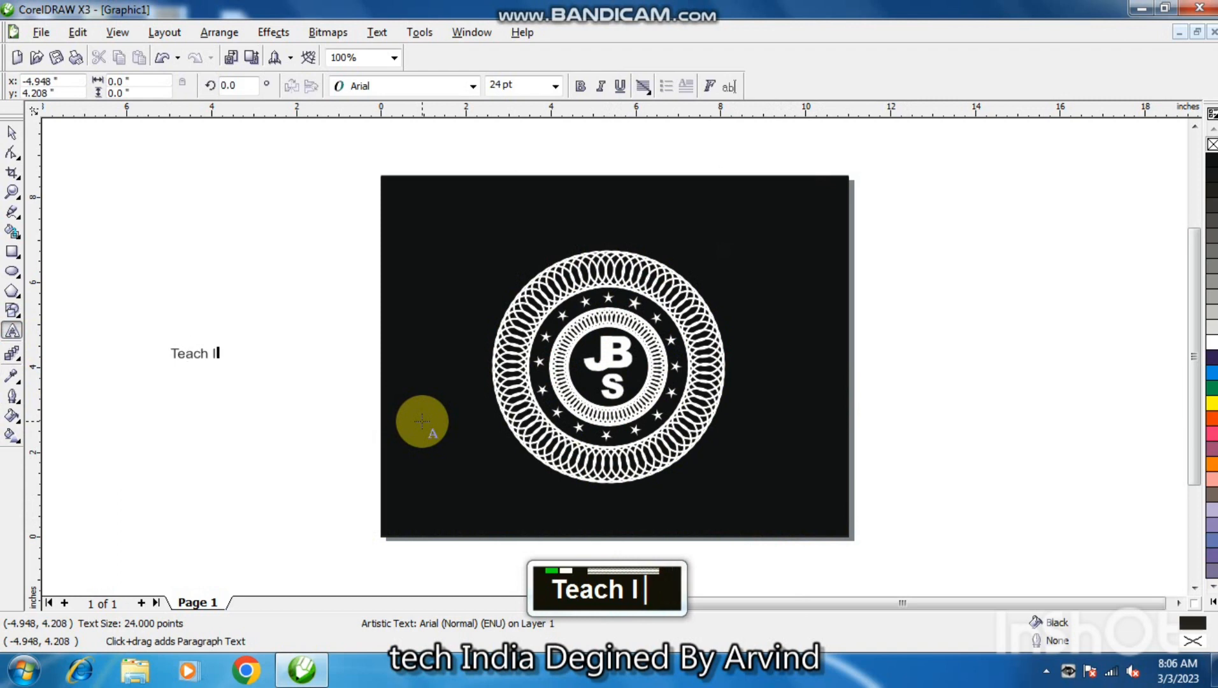
{"action": "type", "text": "ndia"}
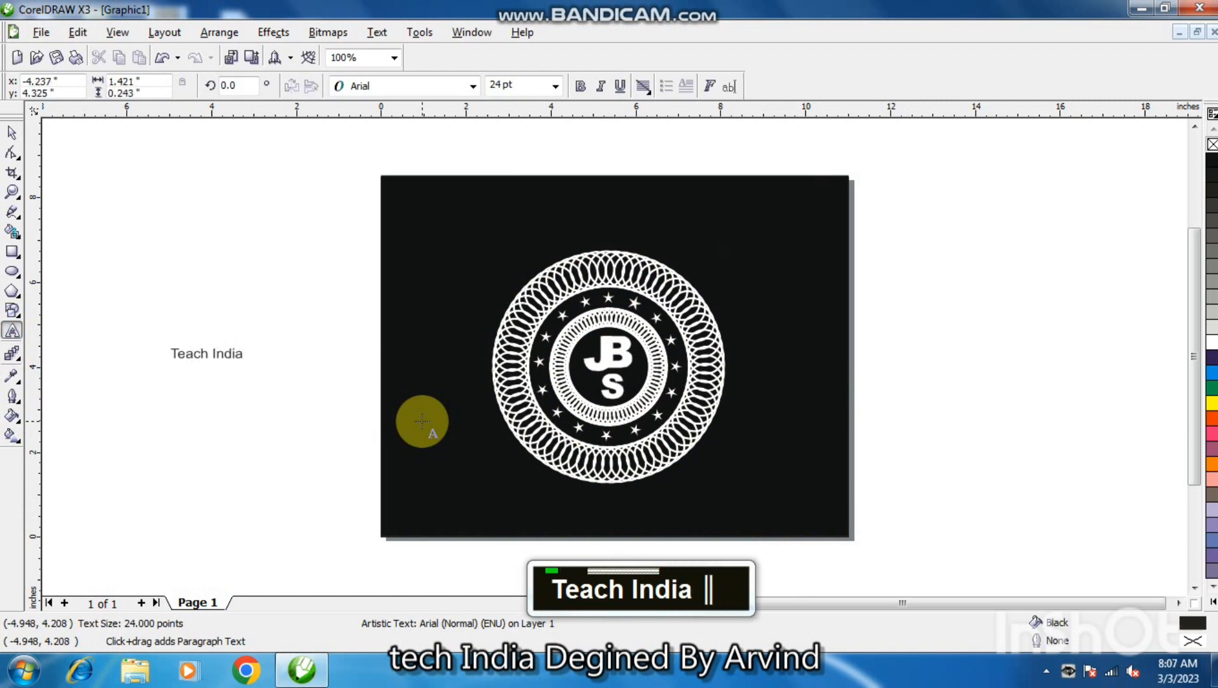
{"action": "key", "text": "Return"}
{"action": "type", "text": "By Ar"}
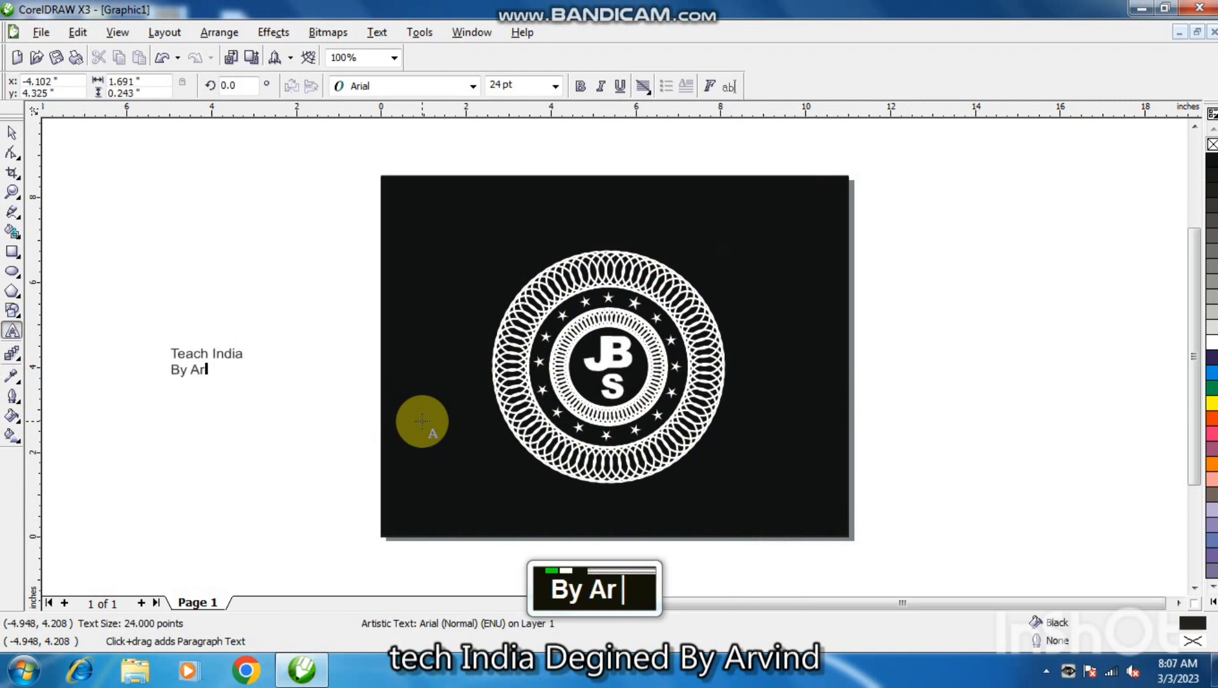
{"action": "type", "text": "vind"}
Enlarge the two-line credit text beside the page proportionally about its center to about 46 pt.
{"action": "scroll", "coordinate": [240, 258], "scroll_direction": "up", "scroll_amount": 1}
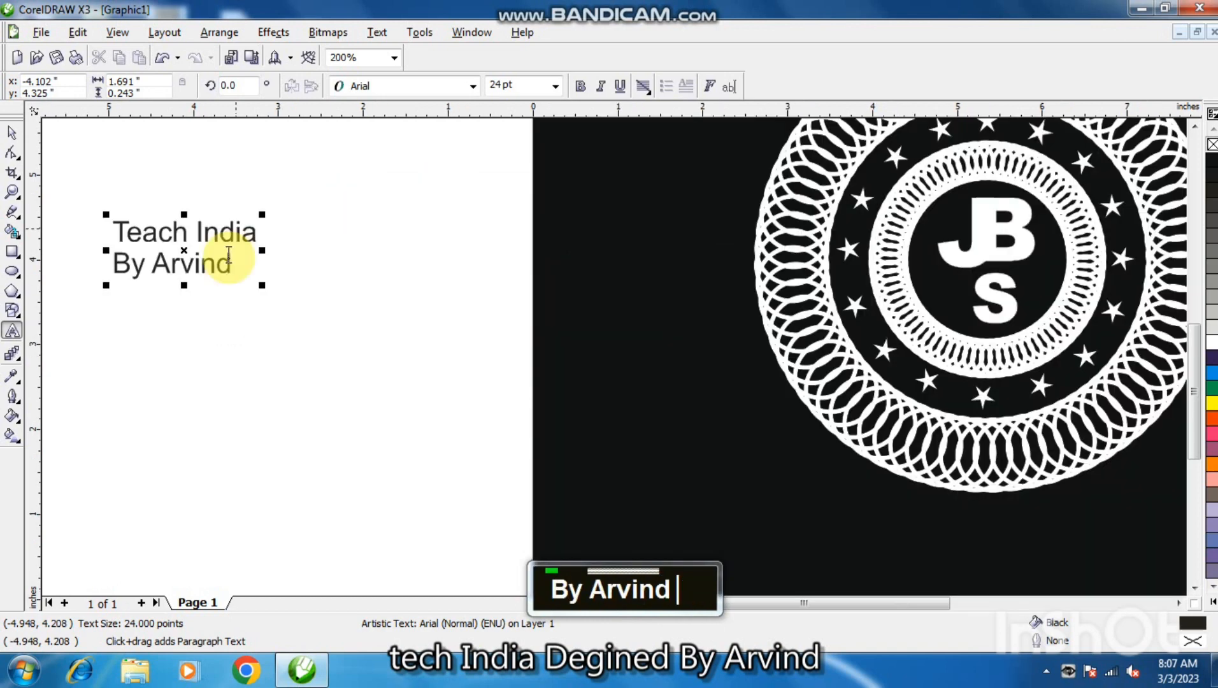
{"action": "key", "text": "F3"}
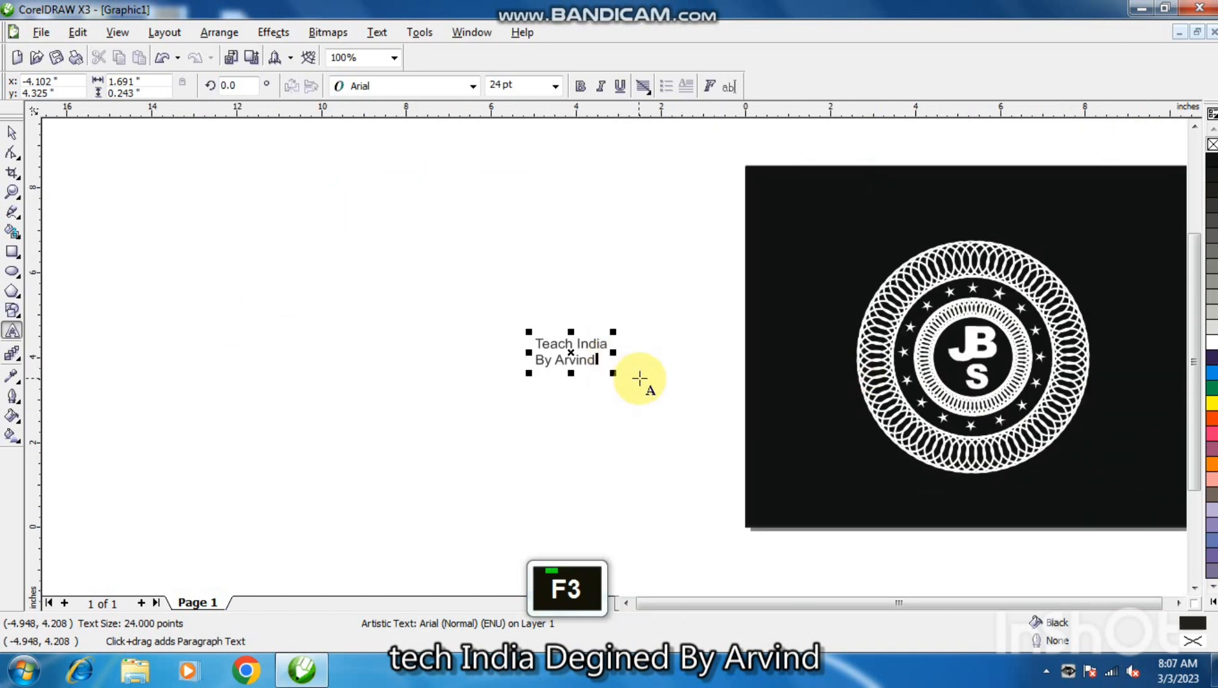
{"action": "key", "text": "shift"}
{"action": "key", "text": "shift"}
{"action": "left_click_drag", "start_coordinate": [617, 376], "coordinate": [645, 386]}
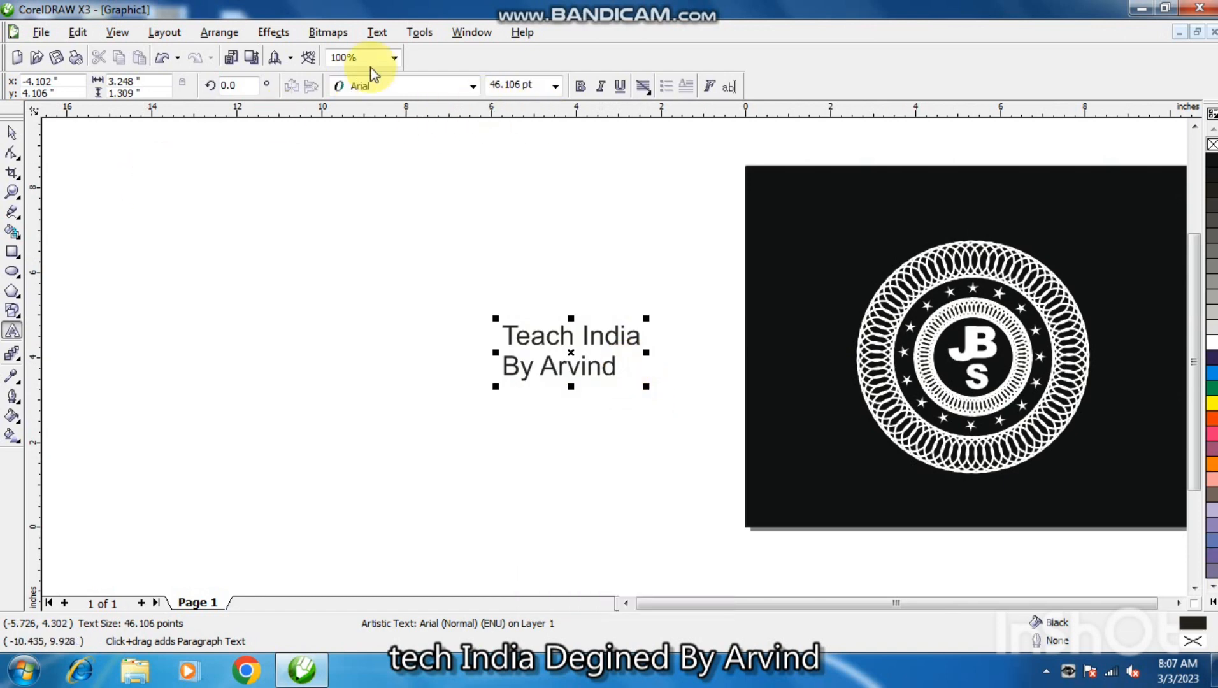
{"action": "left_click", "coordinate": [396, 59]}
{"action": "left_click", "coordinate": [381, 100]}
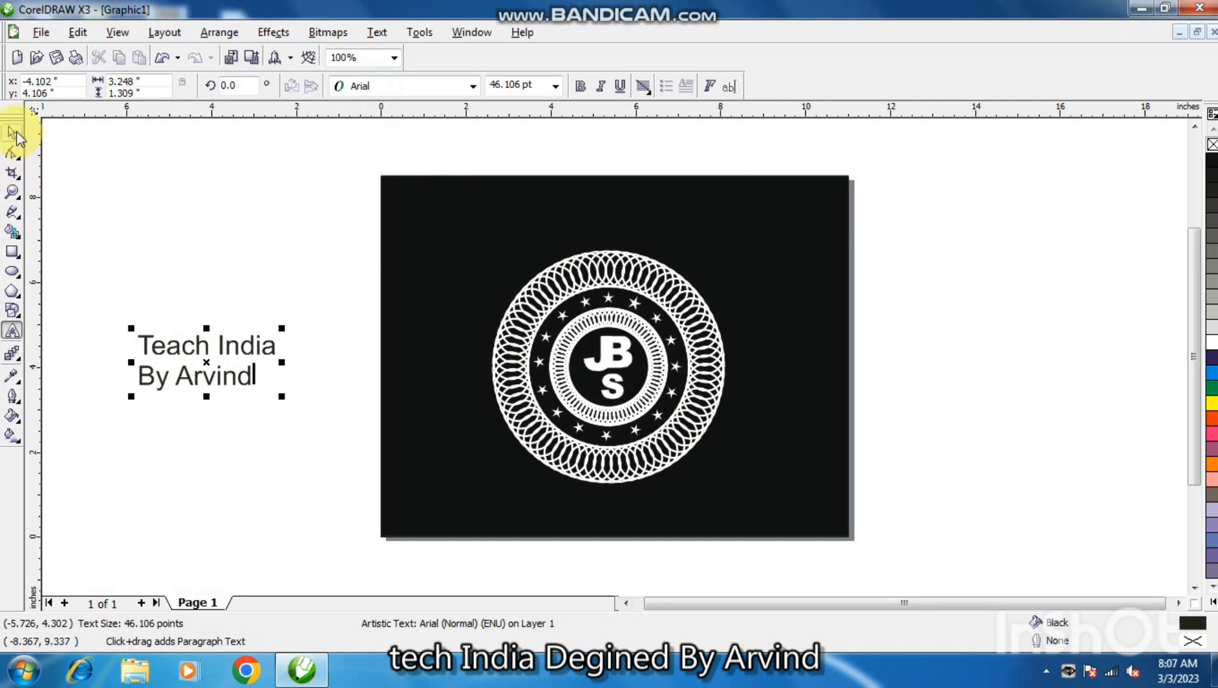
Move the two-line credit text onto the black page's upper-right area and shrink it proportionally about its center to about 34 pt.
{"action": "left_click", "coordinate": [14, 133]}
{"action": "left_click", "coordinate": [206, 346]}
{"action": "left_click", "coordinate": [354, 354]}
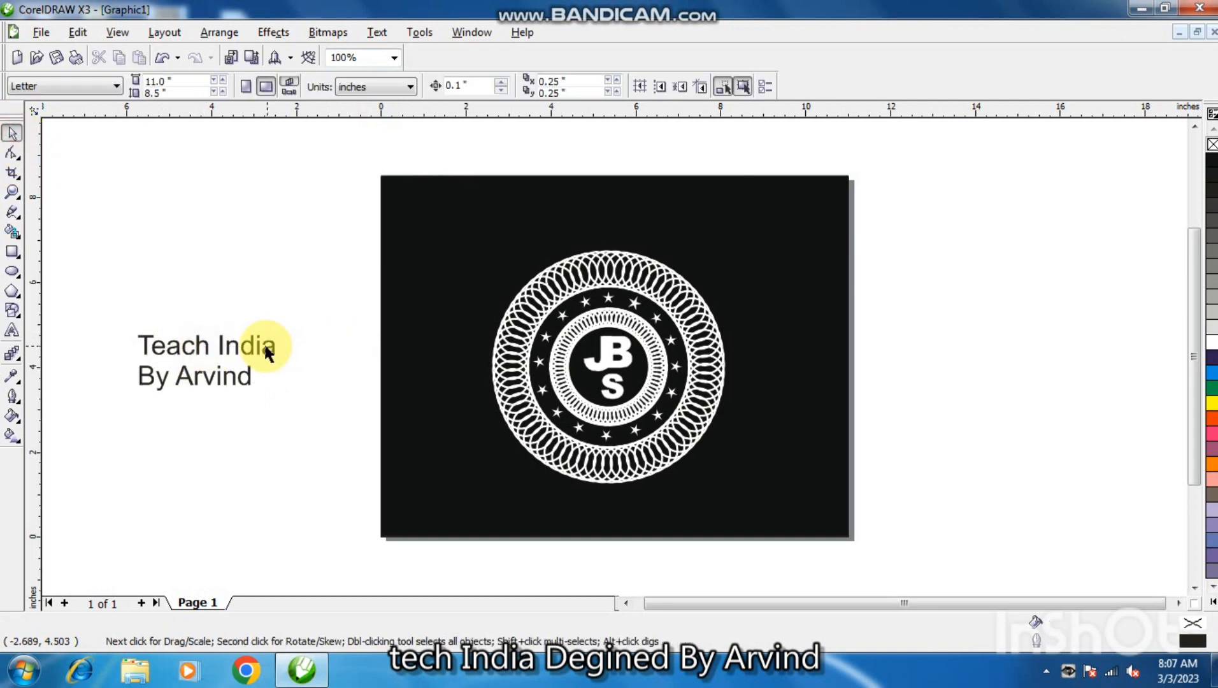
{"action": "left_click", "coordinate": [255, 346]}
{"action": "left_click_drag", "start_coordinate": [247, 350], "coordinate": [794, 234]}
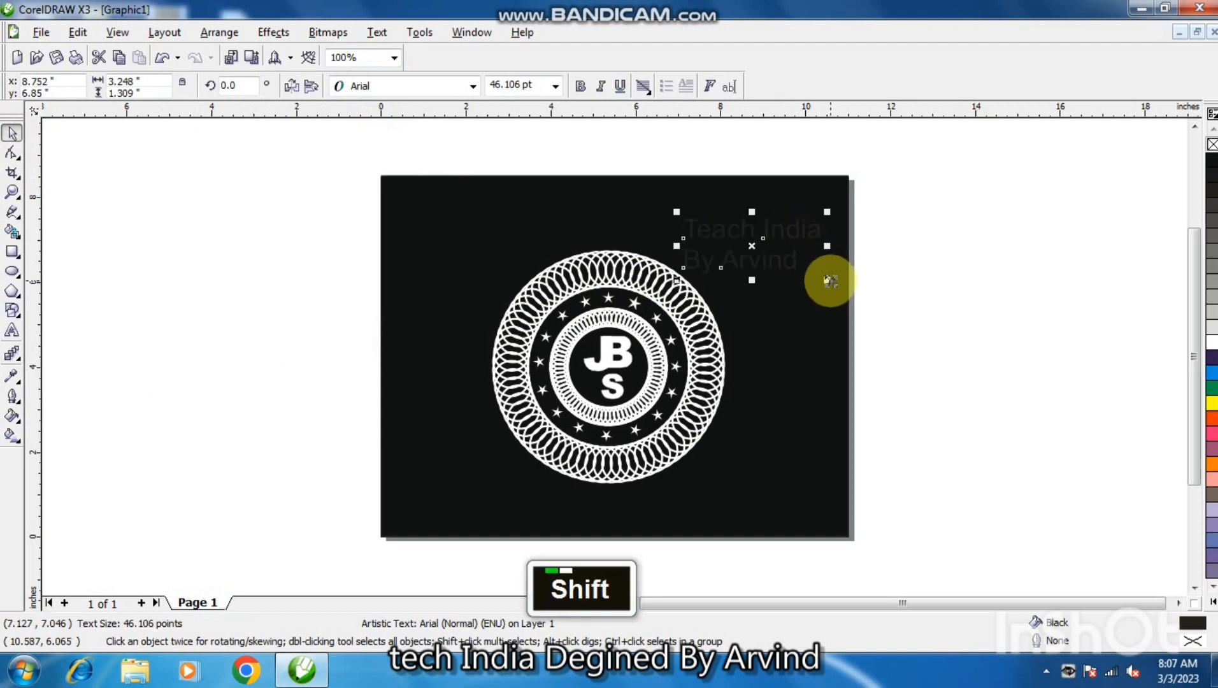
{"action": "left_click_drag", "start_coordinate": [820, 277], "coordinate": [816, 272]}
Give the credit text a white fill and white hairline outline, and set its font to Monotype Corsiva.
{"action": "left_click", "coordinate": [1213, 346]}
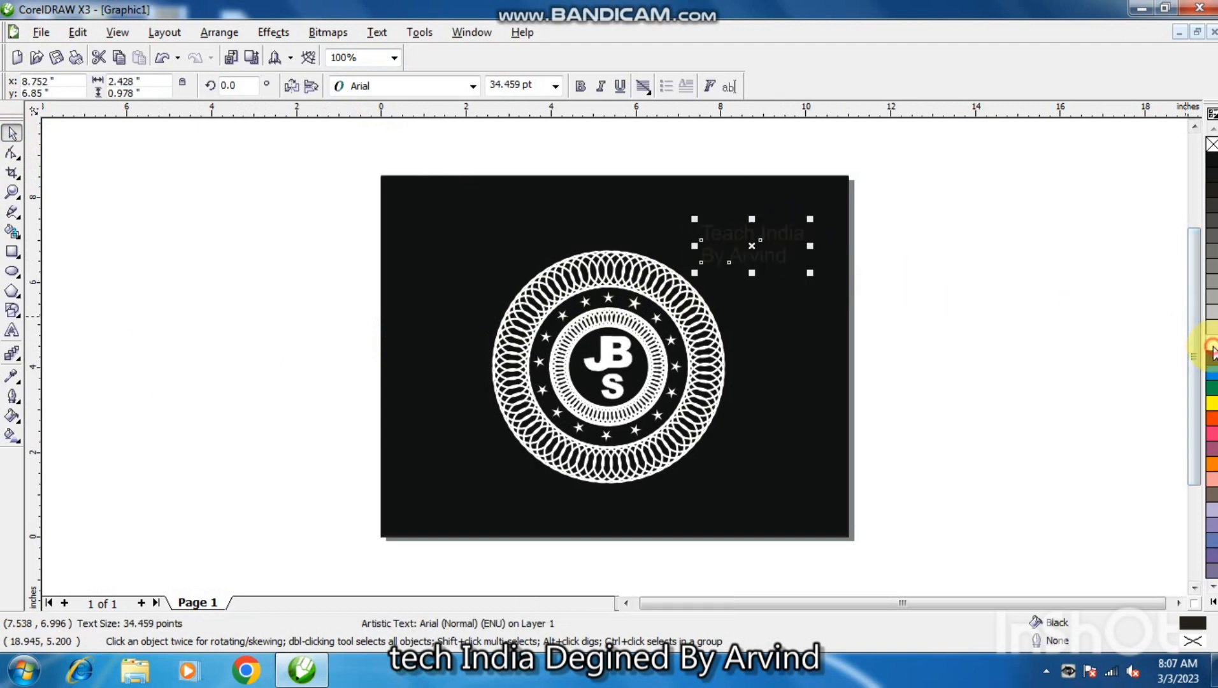
{"action": "right_click", "coordinate": [1212, 348]}
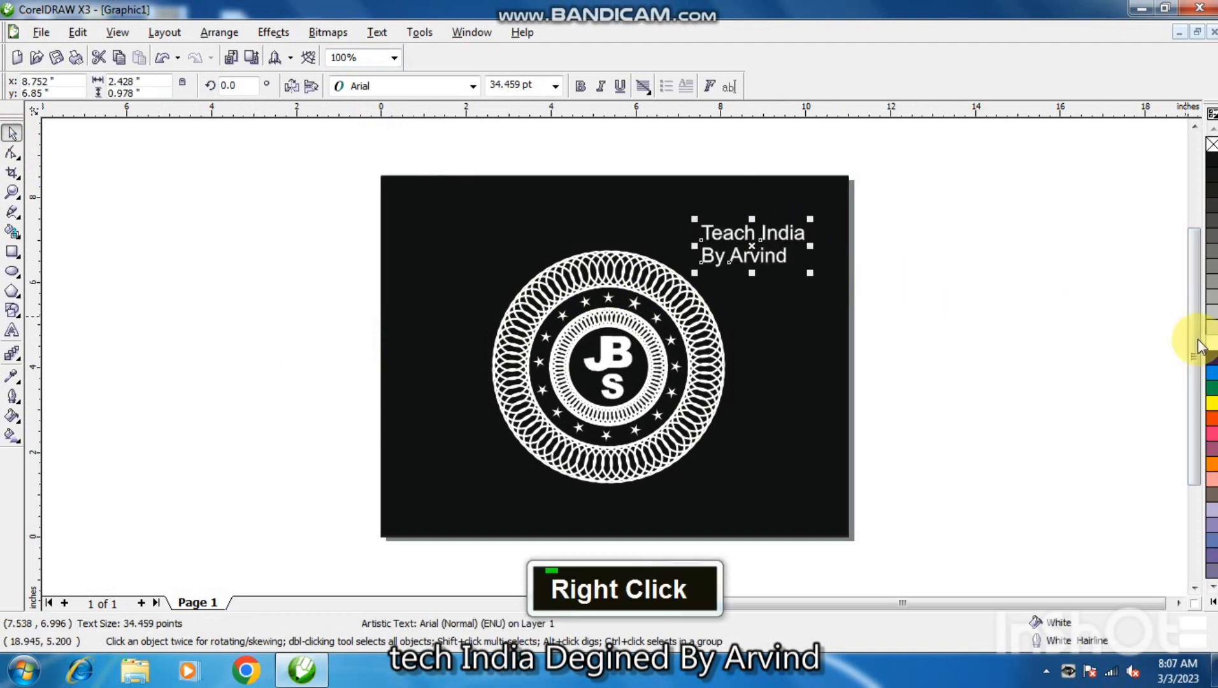
{"action": "left_click", "coordinate": [473, 86]}
{"action": "left_click", "coordinate": [433, 139]}
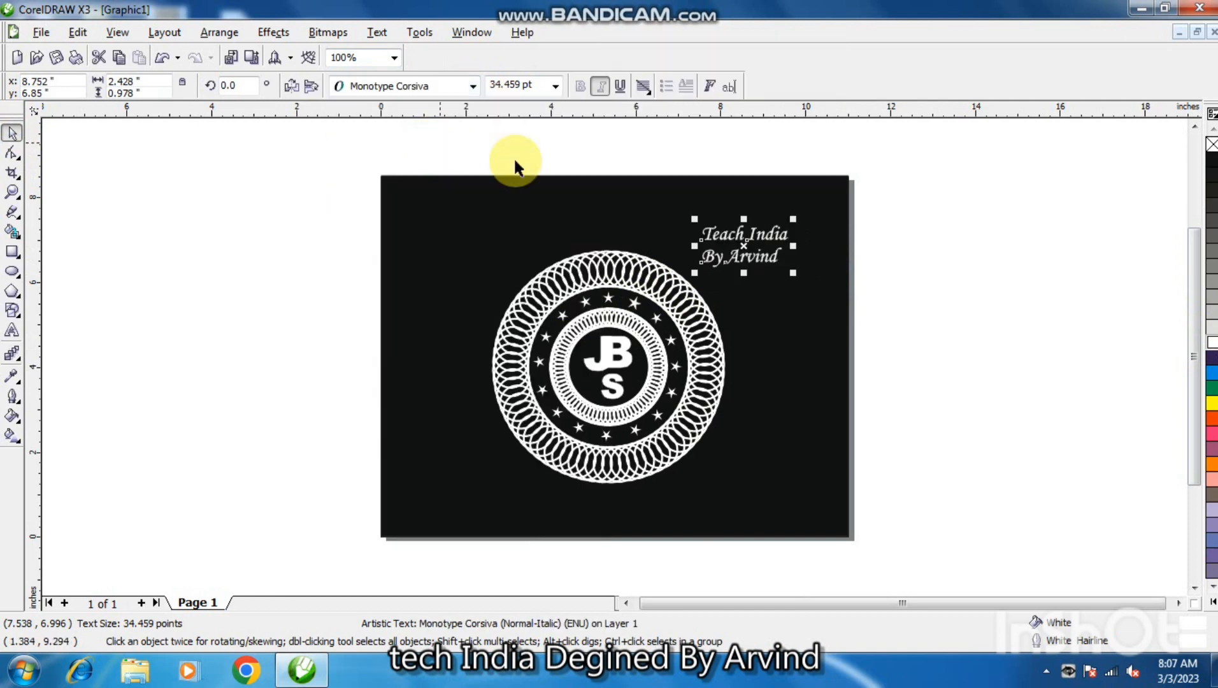
Enlarge the credit text about its center to about 40 pt, nudge it 0.1 inch right and up, and clear the selection.
{"action": "left_click_drag", "start_coordinate": [799, 277], "coordinate": [813, 283]}
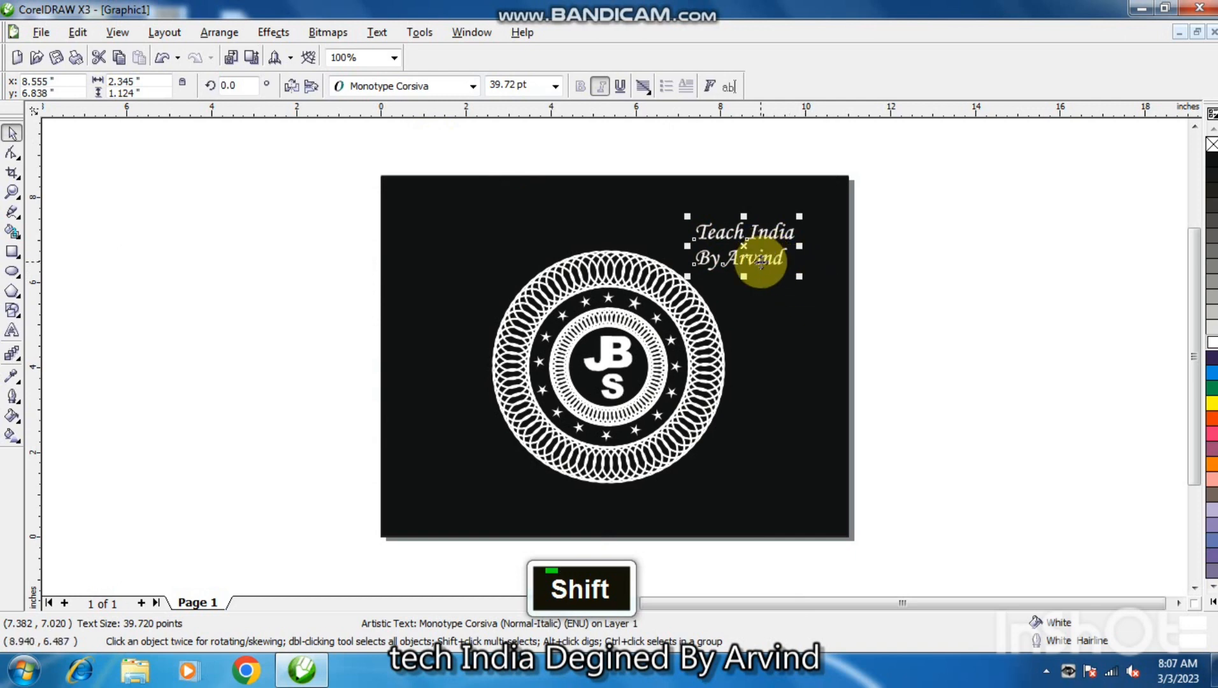
{"action": "key", "text": "Right"}
{"action": "key", "text": "Up"}
{"action": "left_click", "coordinate": [944, 329]}
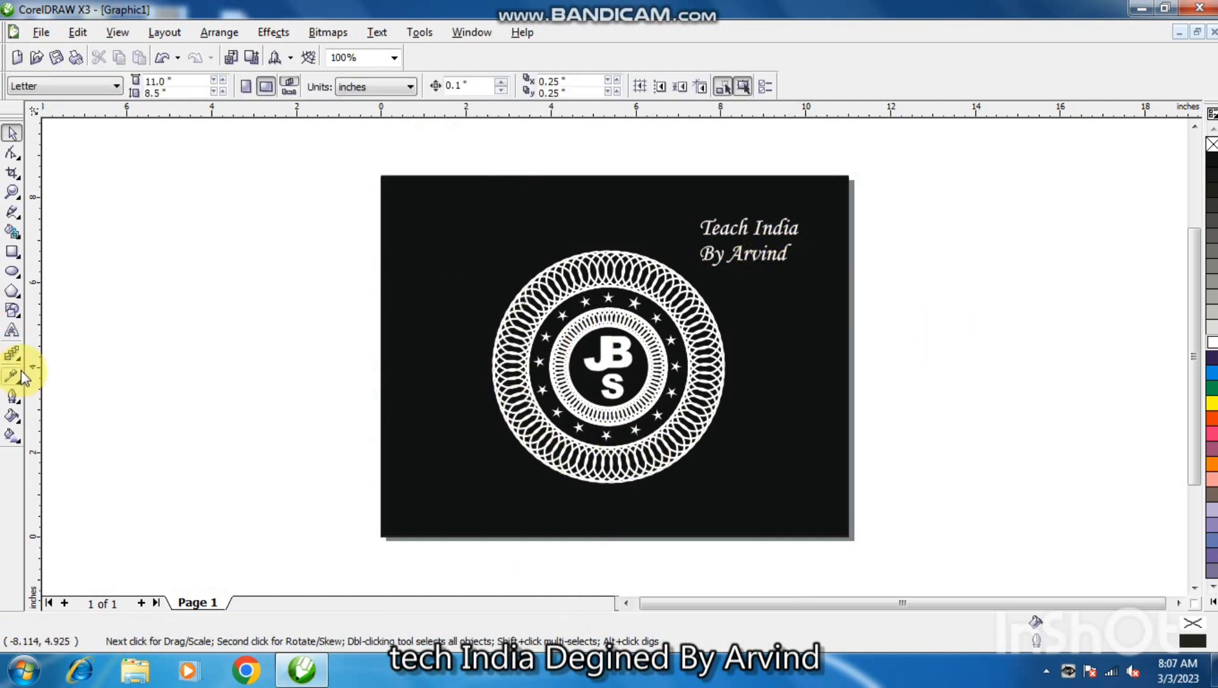
Add artistic text reading "Black And White Logo" on the empty area beside the page.
{"action": "double_click", "coordinate": [12, 331]}
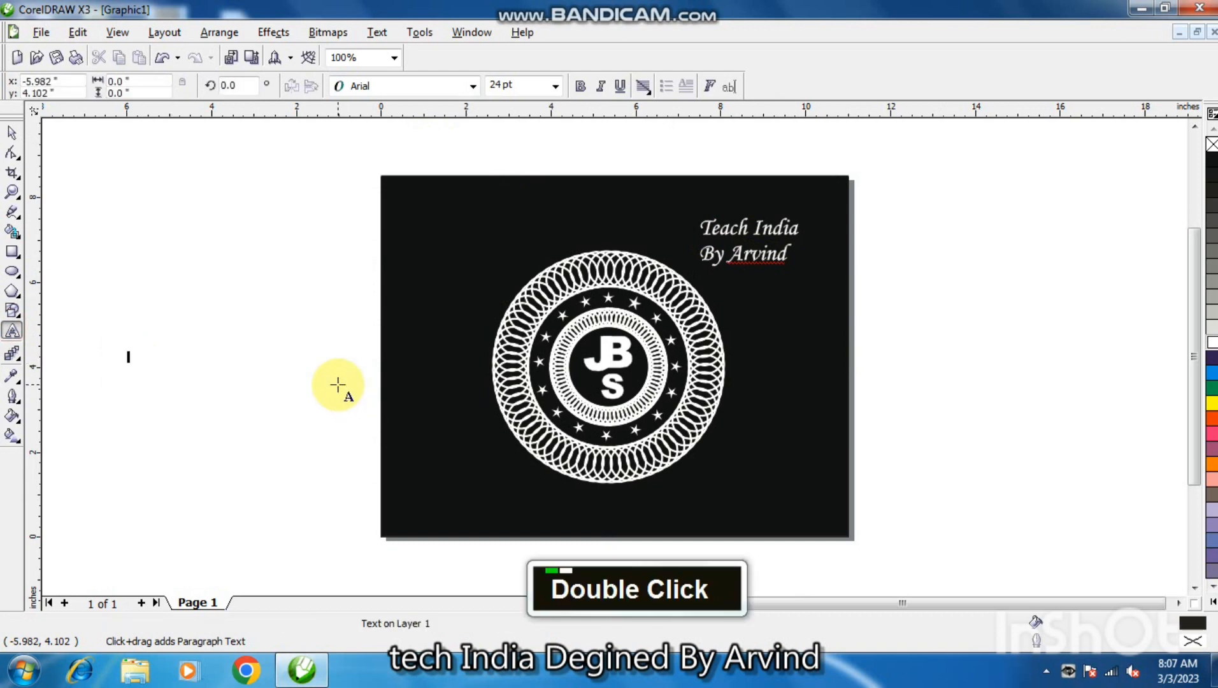
{"action": "type", "text": "BI"}
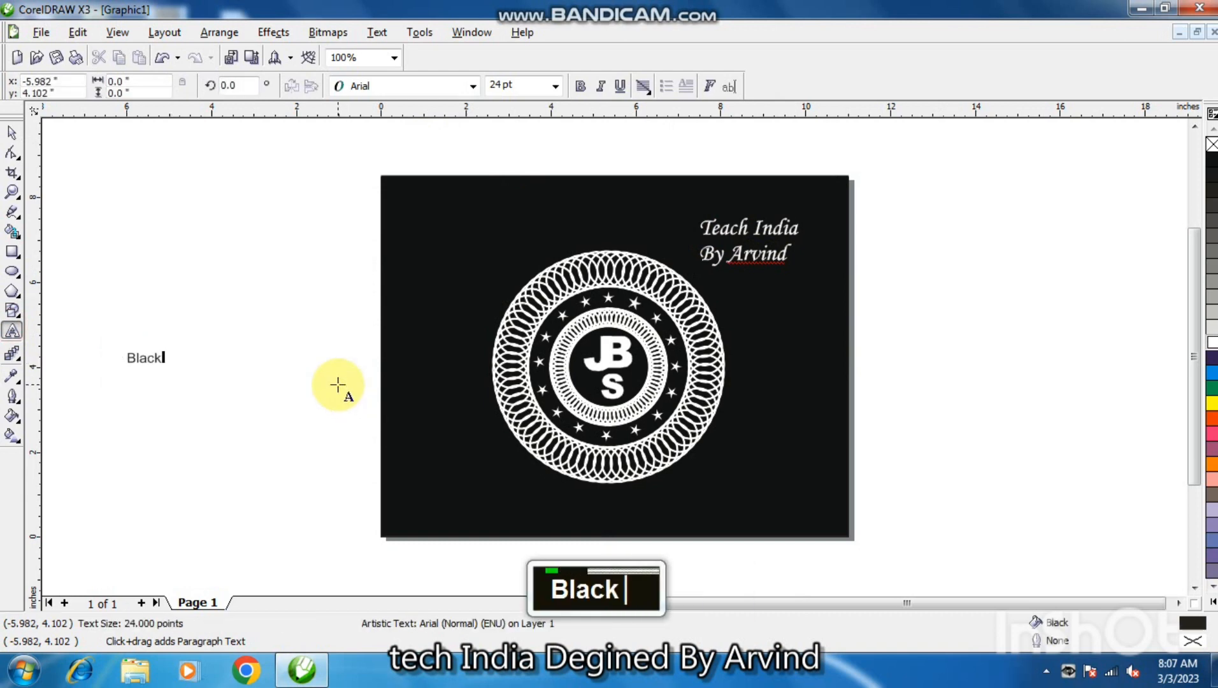
{"action": "type", "text": "ack And W"}
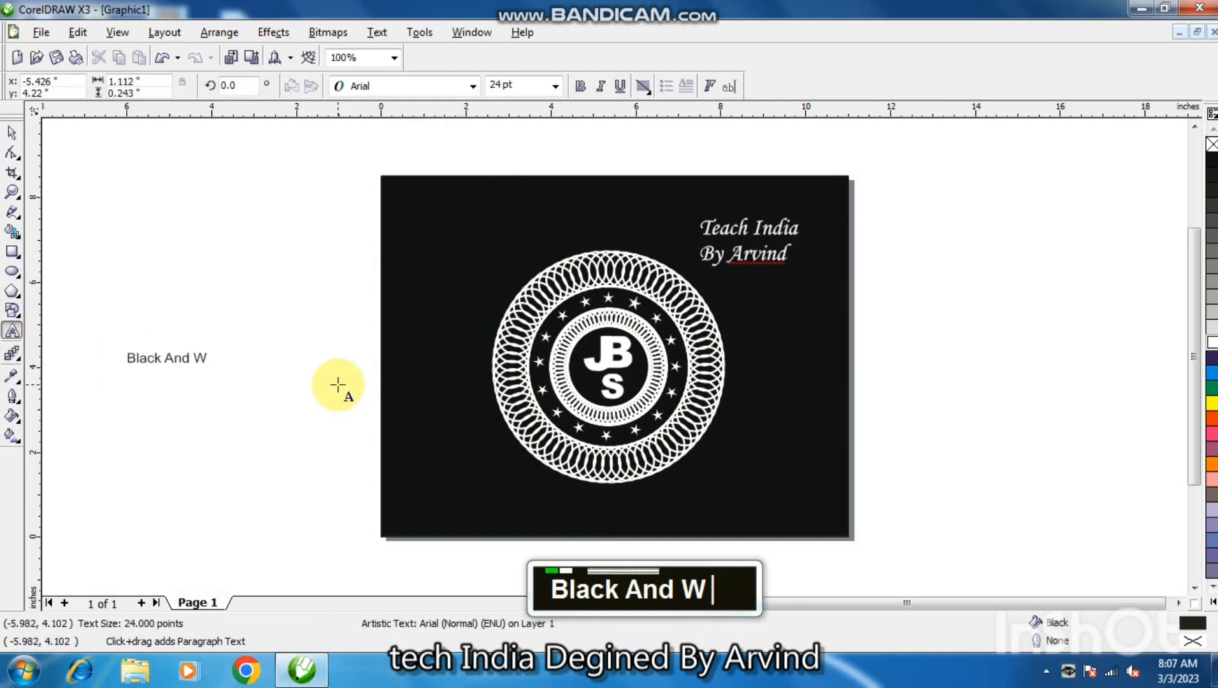
{"action": "type", "text": "hitw"}
{"action": "key", "text": "BackSpace"}
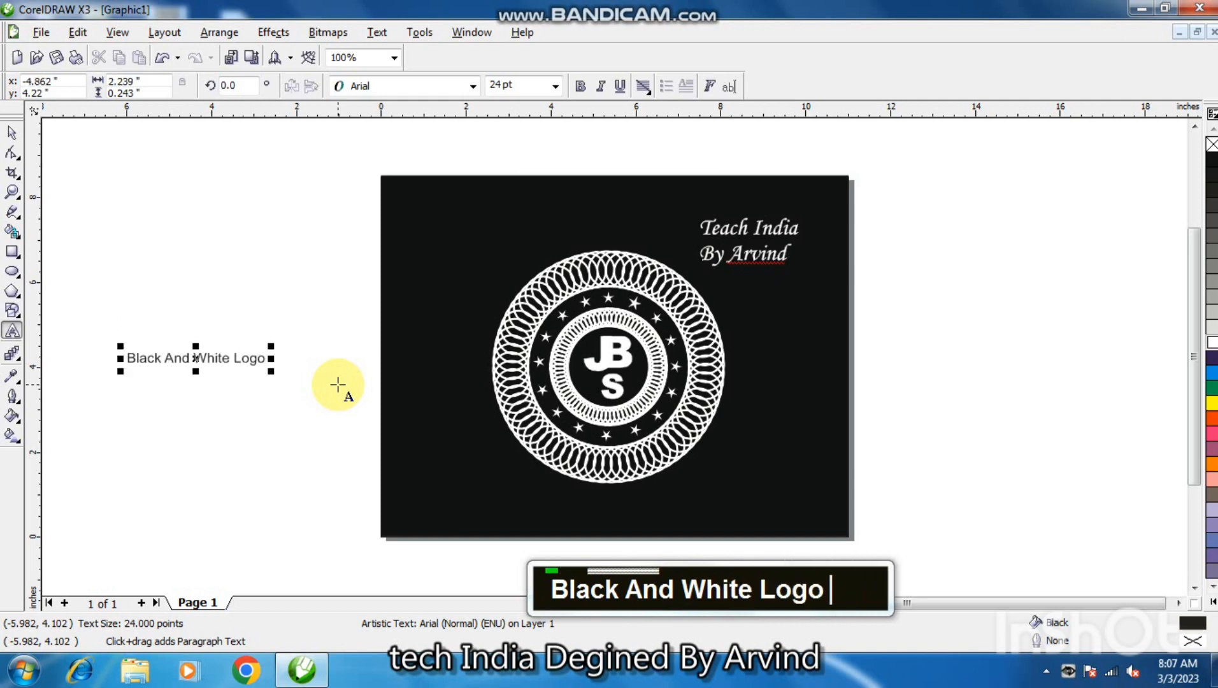
Set the "Black And White Logo" caption in Monotype Corsiva and place it on the page below the emblem at about 33 pt.
{"action": "left_click", "coordinate": [10, 134]}
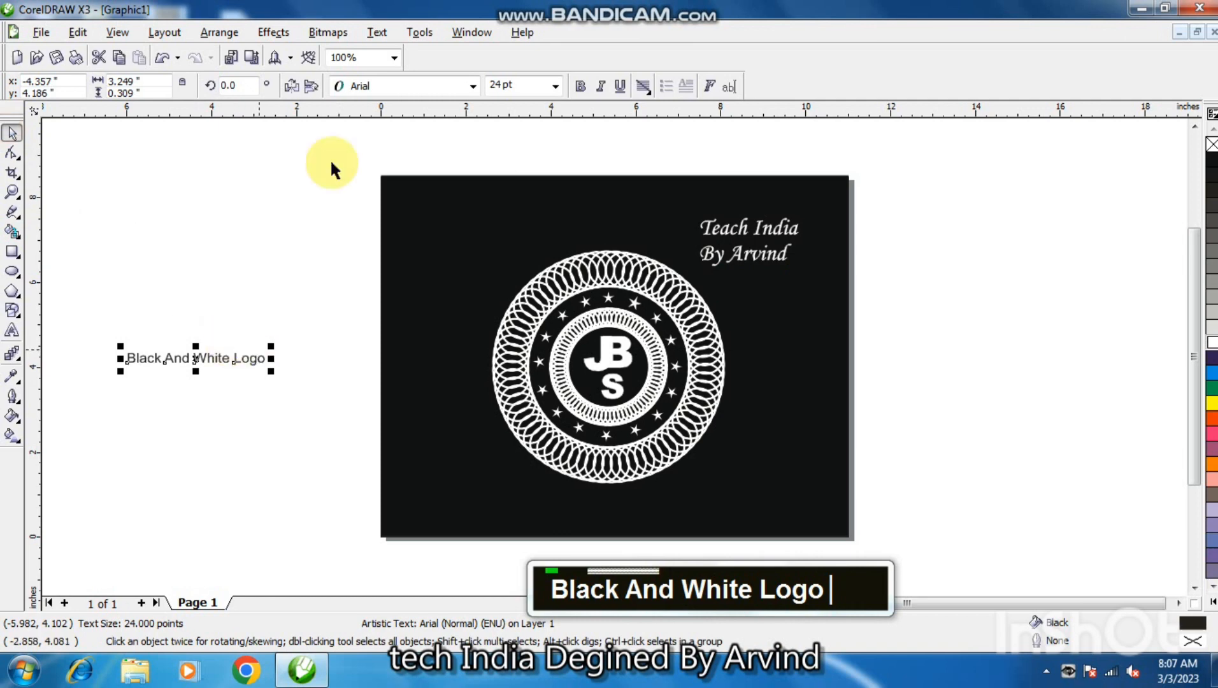
{"action": "left_click", "coordinate": [441, 93]}
{"action": "left_click", "coordinate": [436, 121]}
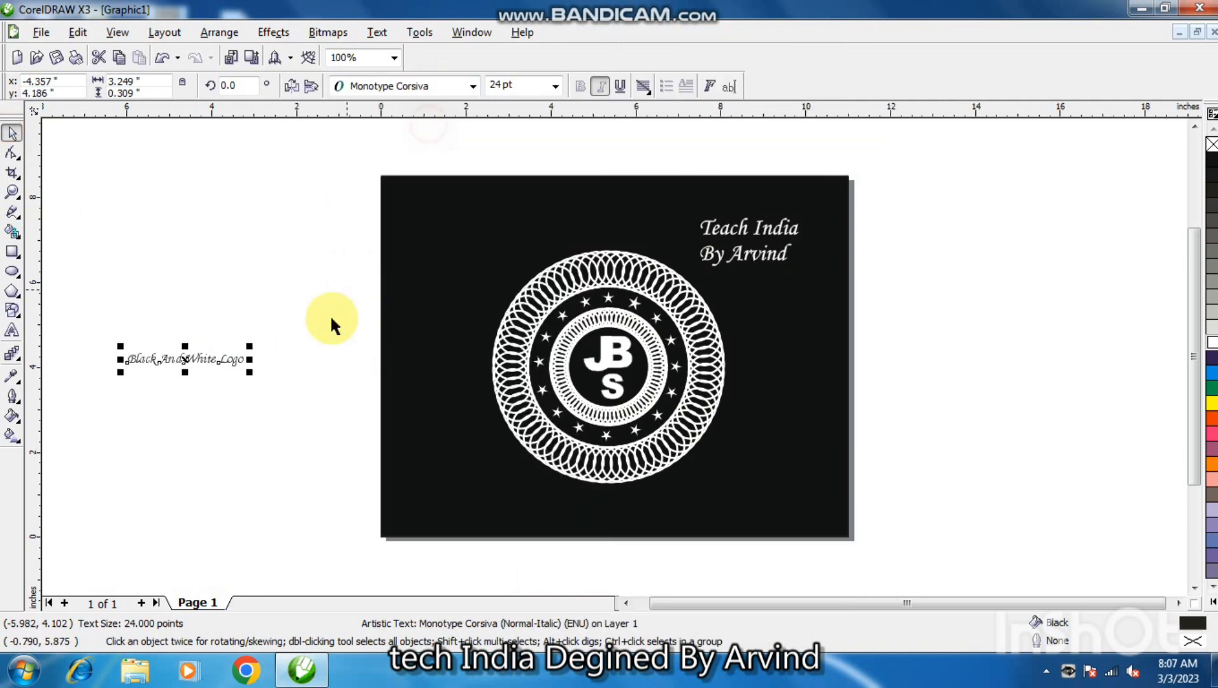
{"action": "left_click_drag", "start_coordinate": [249, 372], "coordinate": [648, 505]}
{"action": "left_click", "coordinate": [704, 517], "text": "shift"}
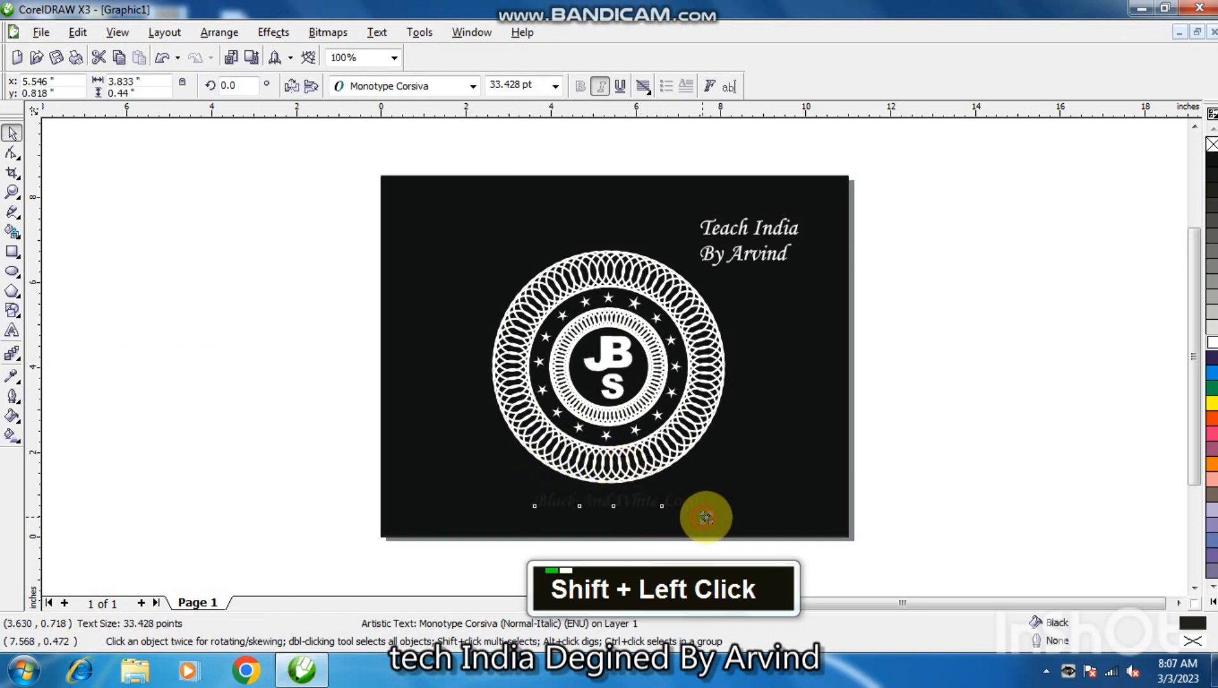
Give the caption below the emblem a white fill and white hairline outline, and nudge it down 0.1 inch.
{"action": "left_click", "coordinate": [1213, 342]}
{"action": "right_click", "coordinate": [1213, 342]}
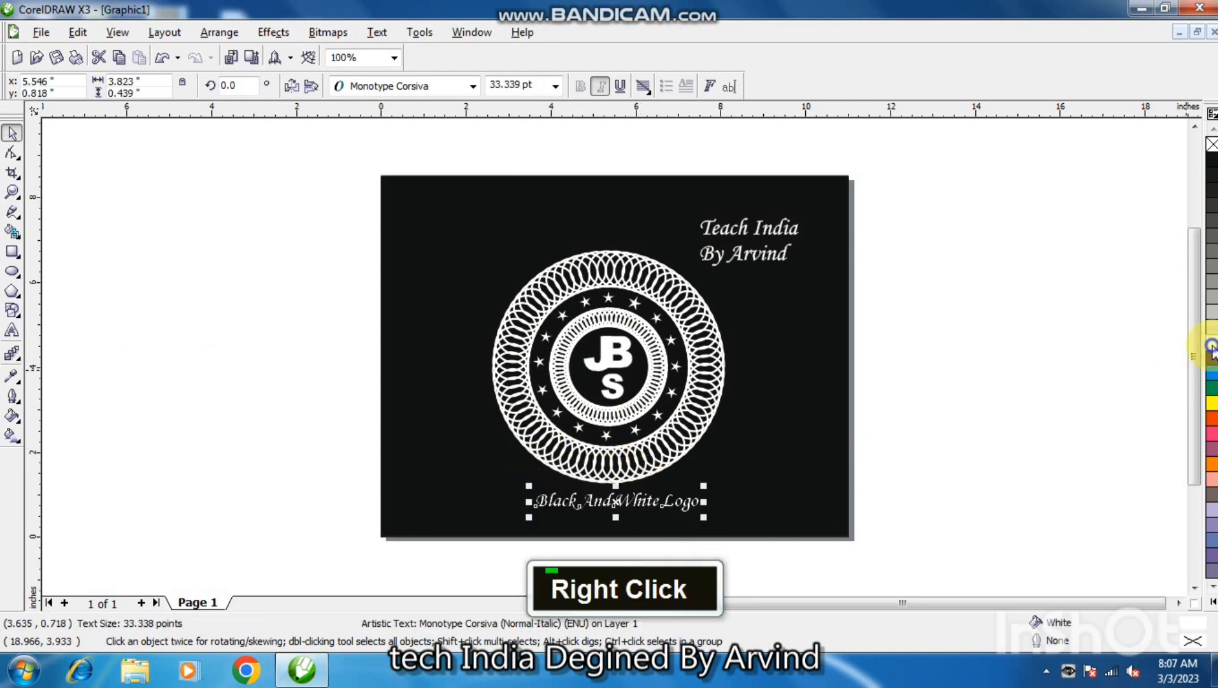
{"action": "left_click", "coordinate": [1138, 392]}
{"action": "left_click", "coordinate": [655, 506]}
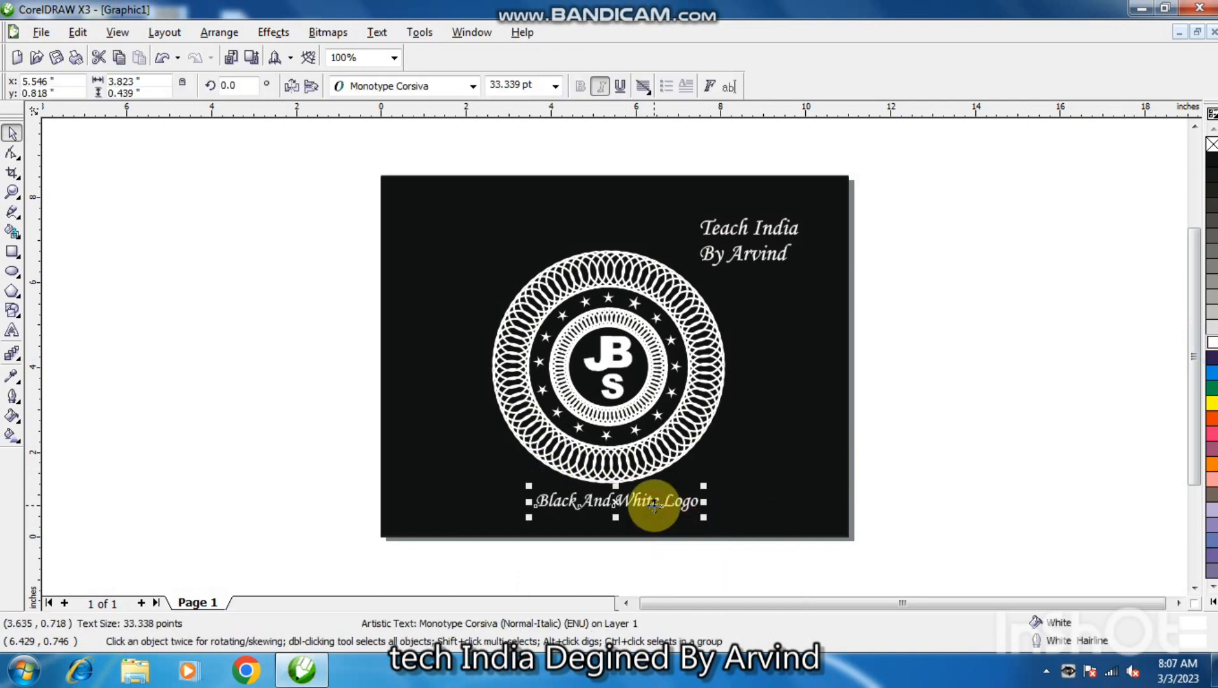
{"action": "key", "text": "Down"}
Move the whole emblem up 0.4 inch, leaving the background and both texts in place.
{"action": "left_click_drag", "start_coordinate": [362, 223], "coordinate": [809, 488]}
{"action": "key", "text": "Up"}
{"action": "key", "text": "Up"}
{"action": "key", "text": "Up"}
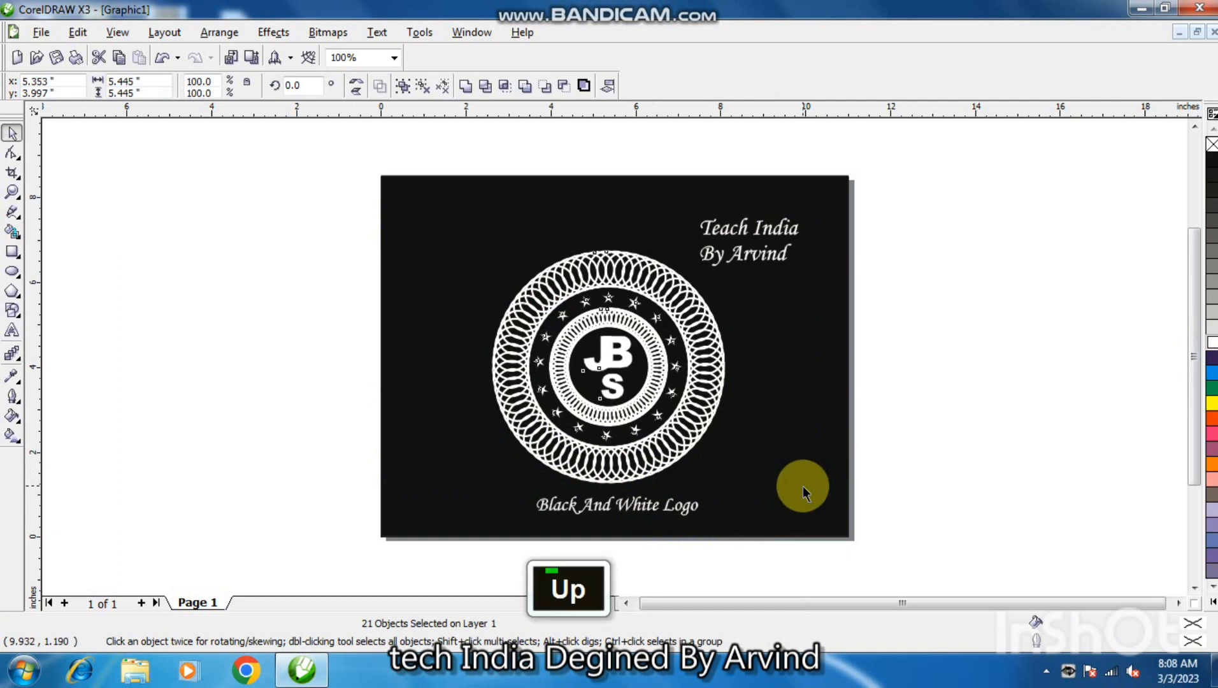
{"action": "key", "text": "Up"}
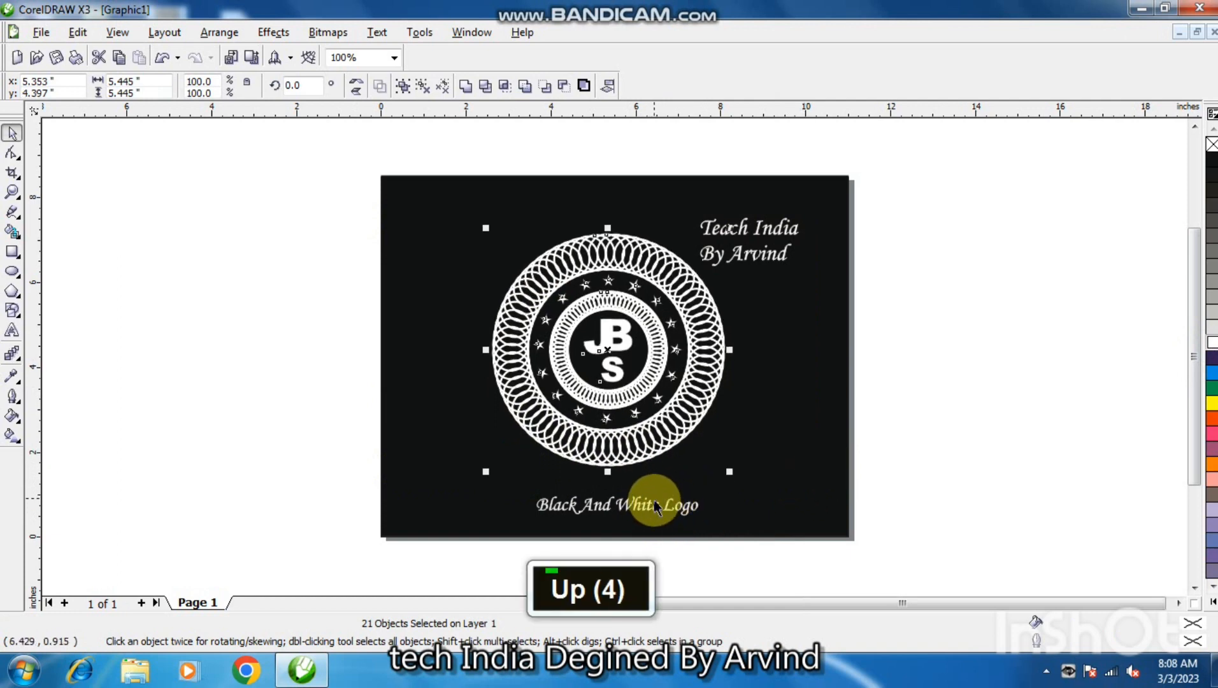
Move the "Black And White Logo" caption up 0.4 inch and clear the selection.
{"action": "left_click", "coordinate": [647, 504]}
{"action": "key", "text": "Up"}
{"action": "key", "text": "Up"}
{"action": "key", "text": "Up"}
{"action": "key", "text": "Up"}
{"action": "left_click", "coordinate": [966, 410]}
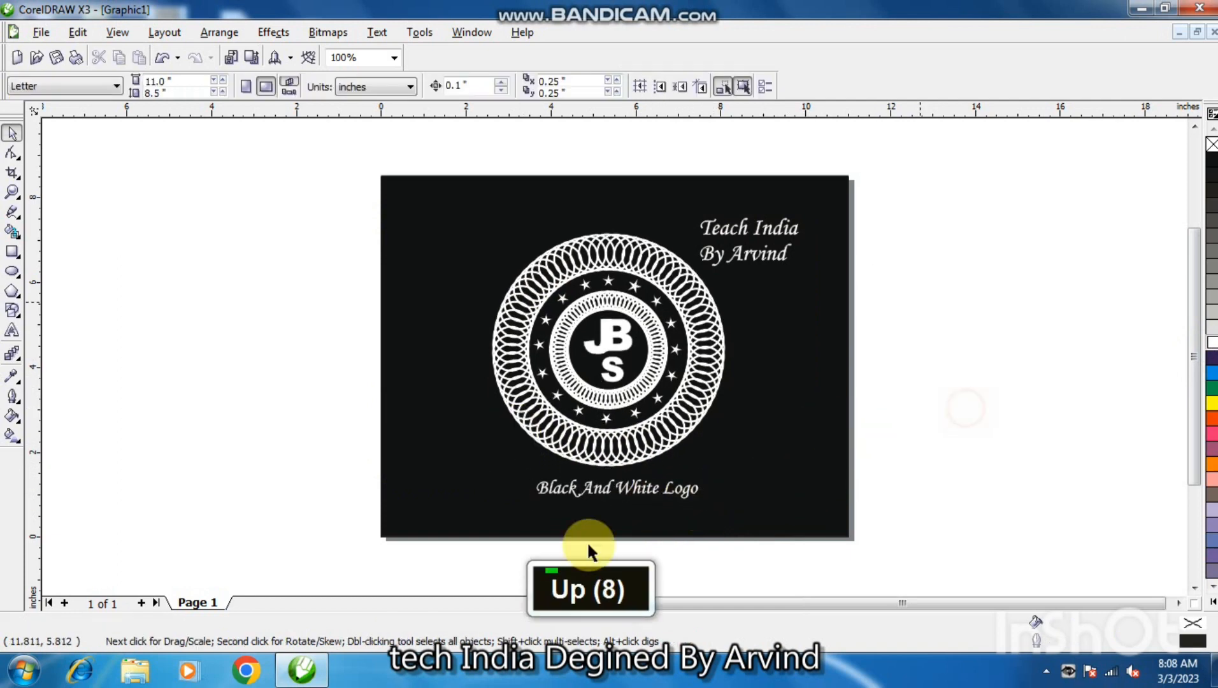